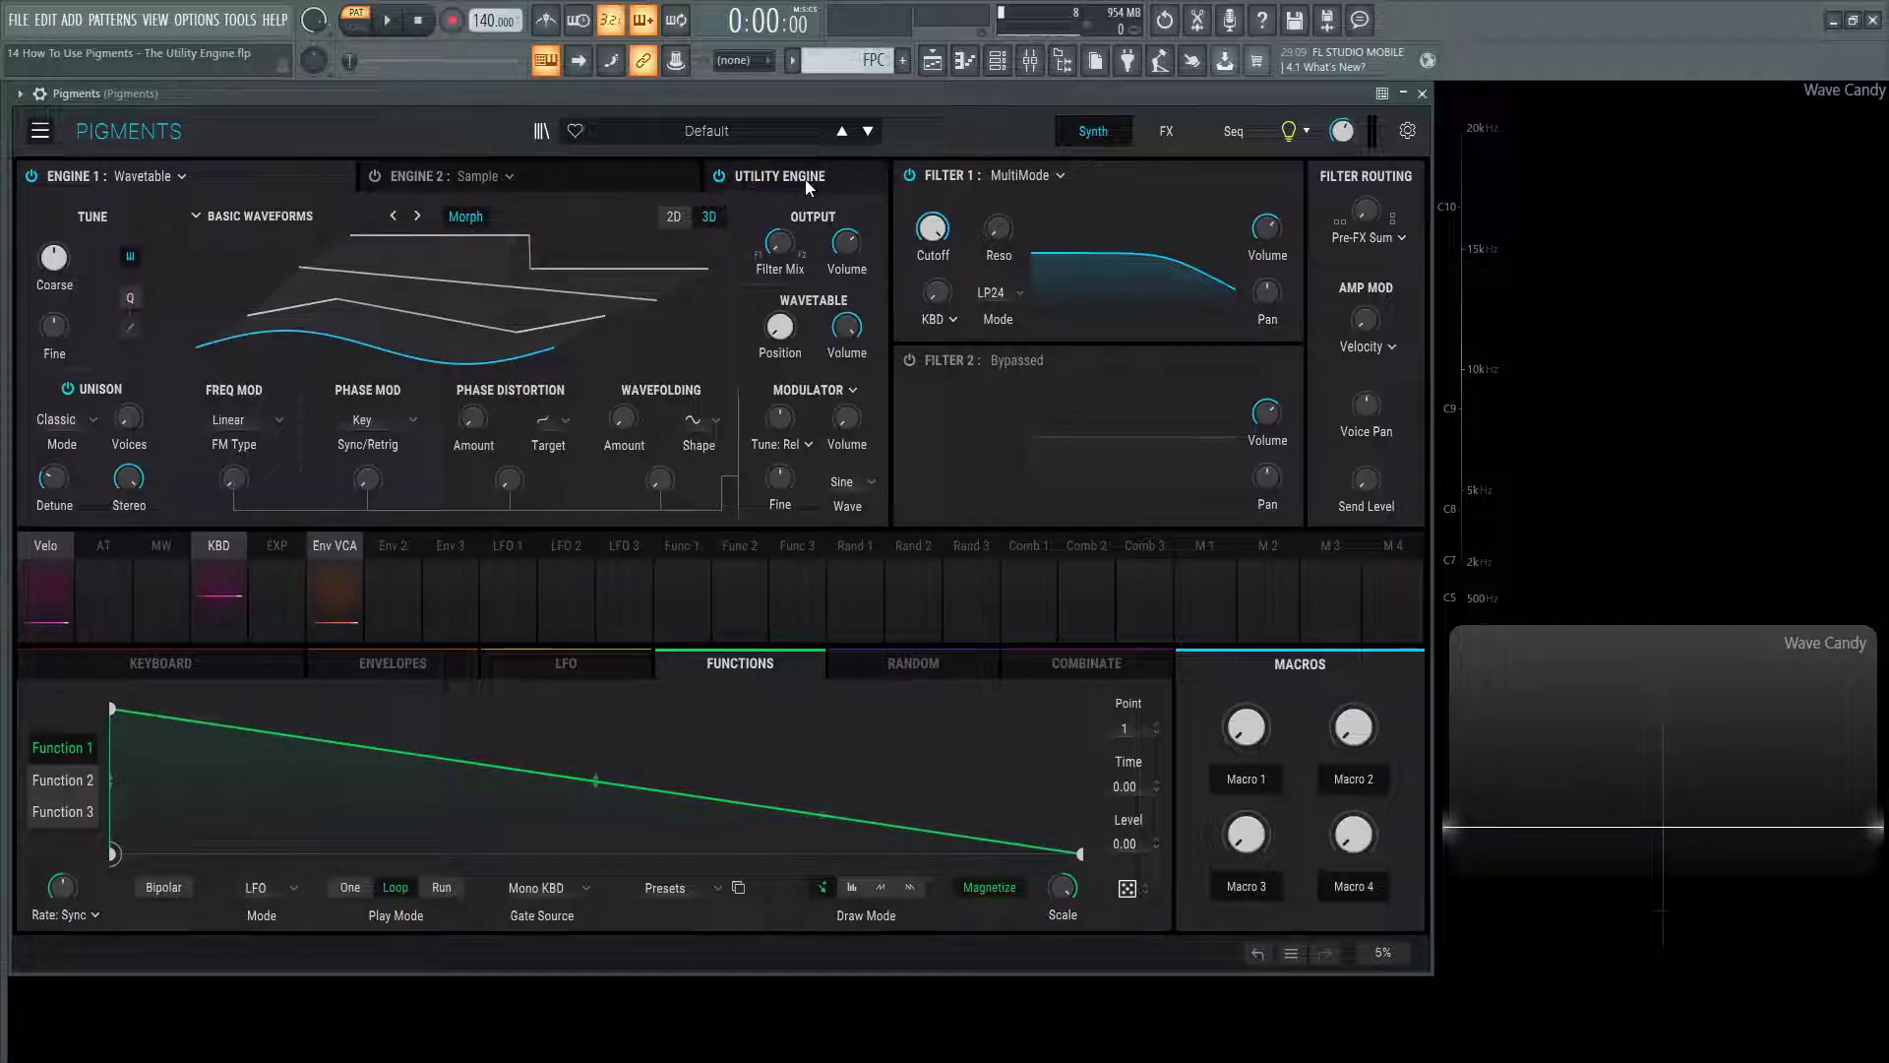
Set Engine 2 to the Analog type and switch off both Engine 1 and Engine 2
left_click(31, 177)
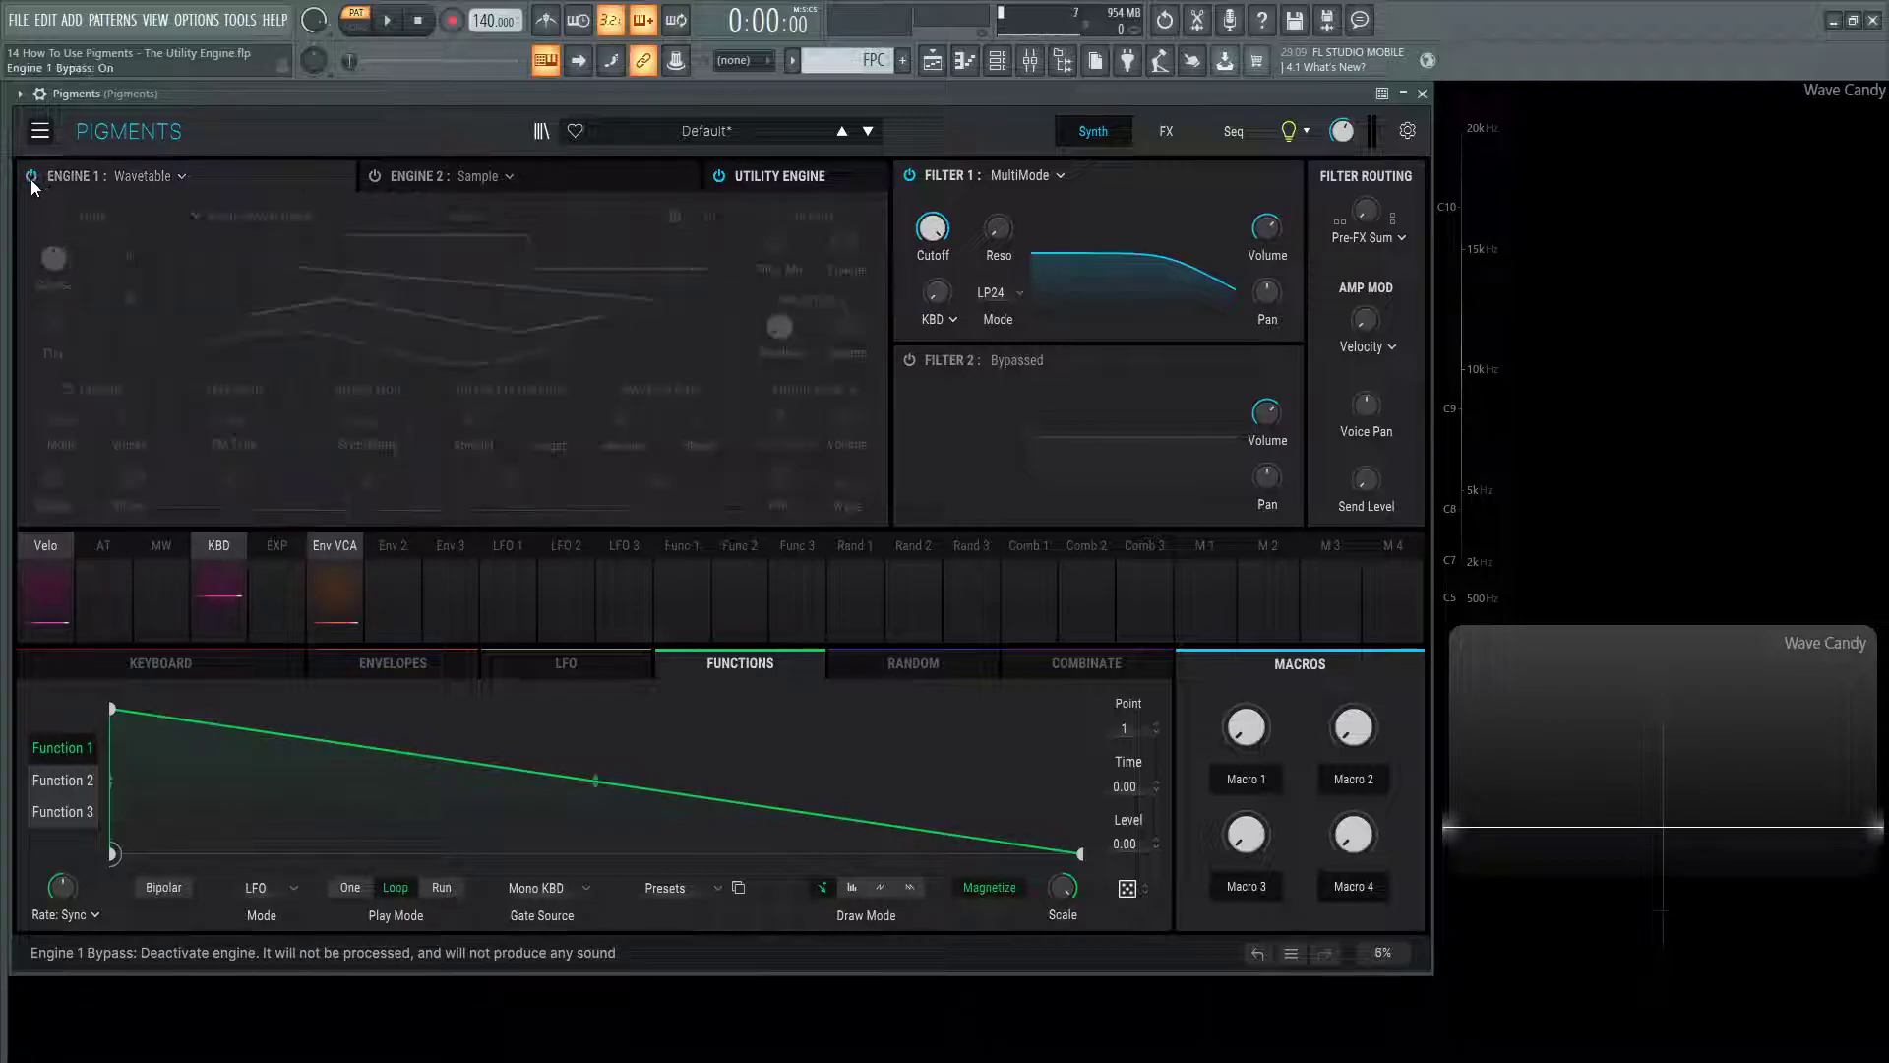
left_click(813, 179)
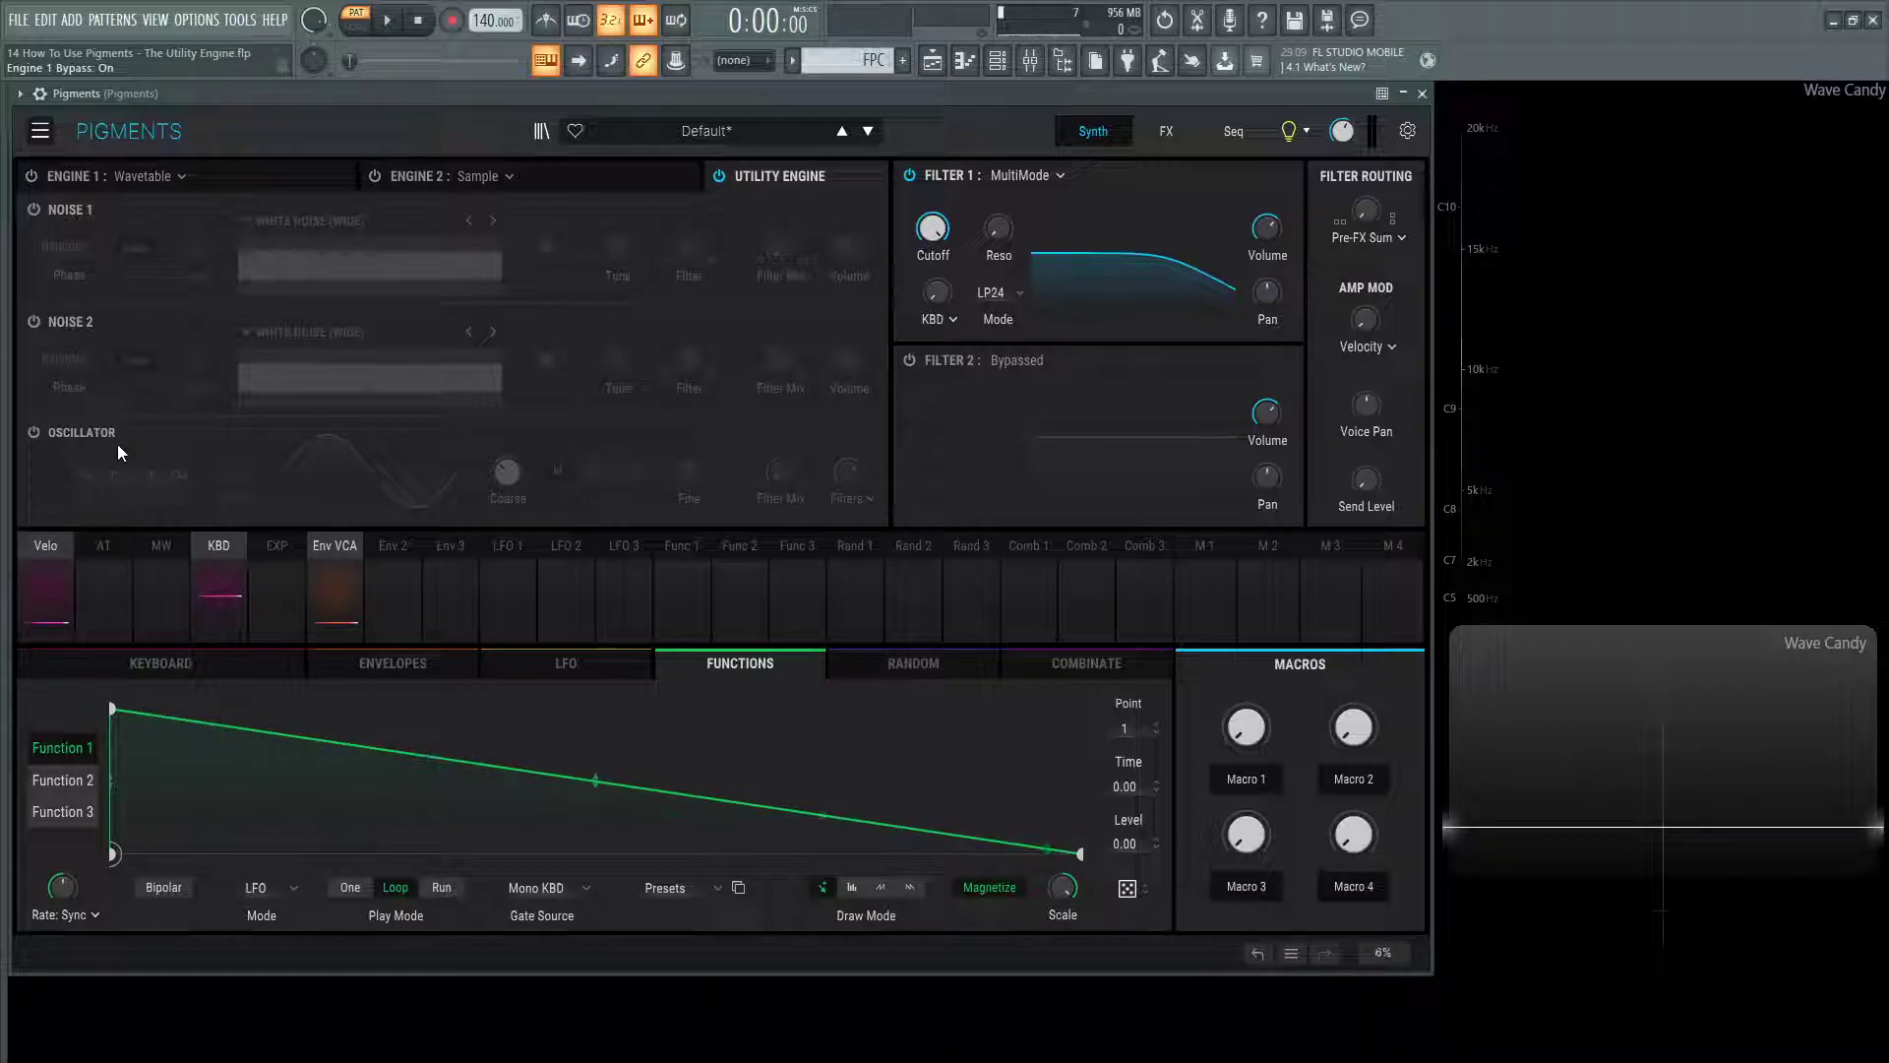
left_click(413, 176)
left_click(470, 177)
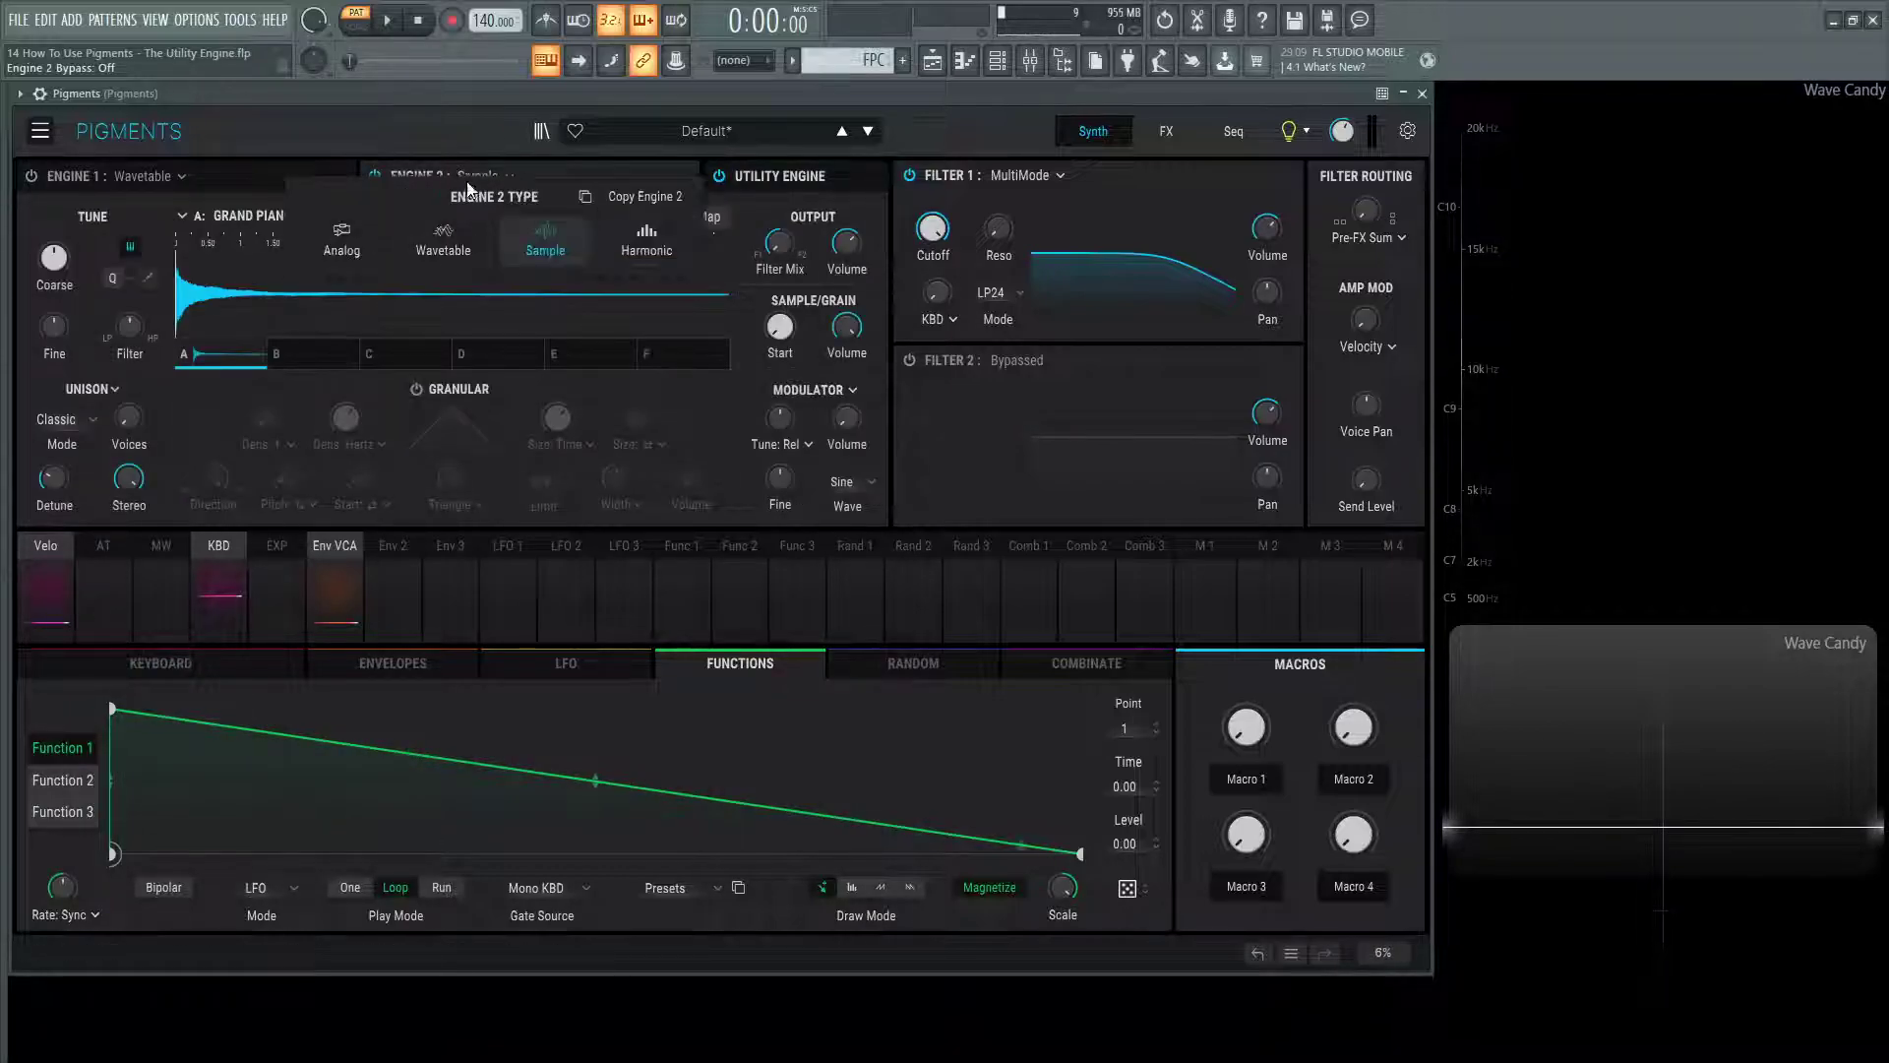
left_click(350, 242)
left_click(375, 176)
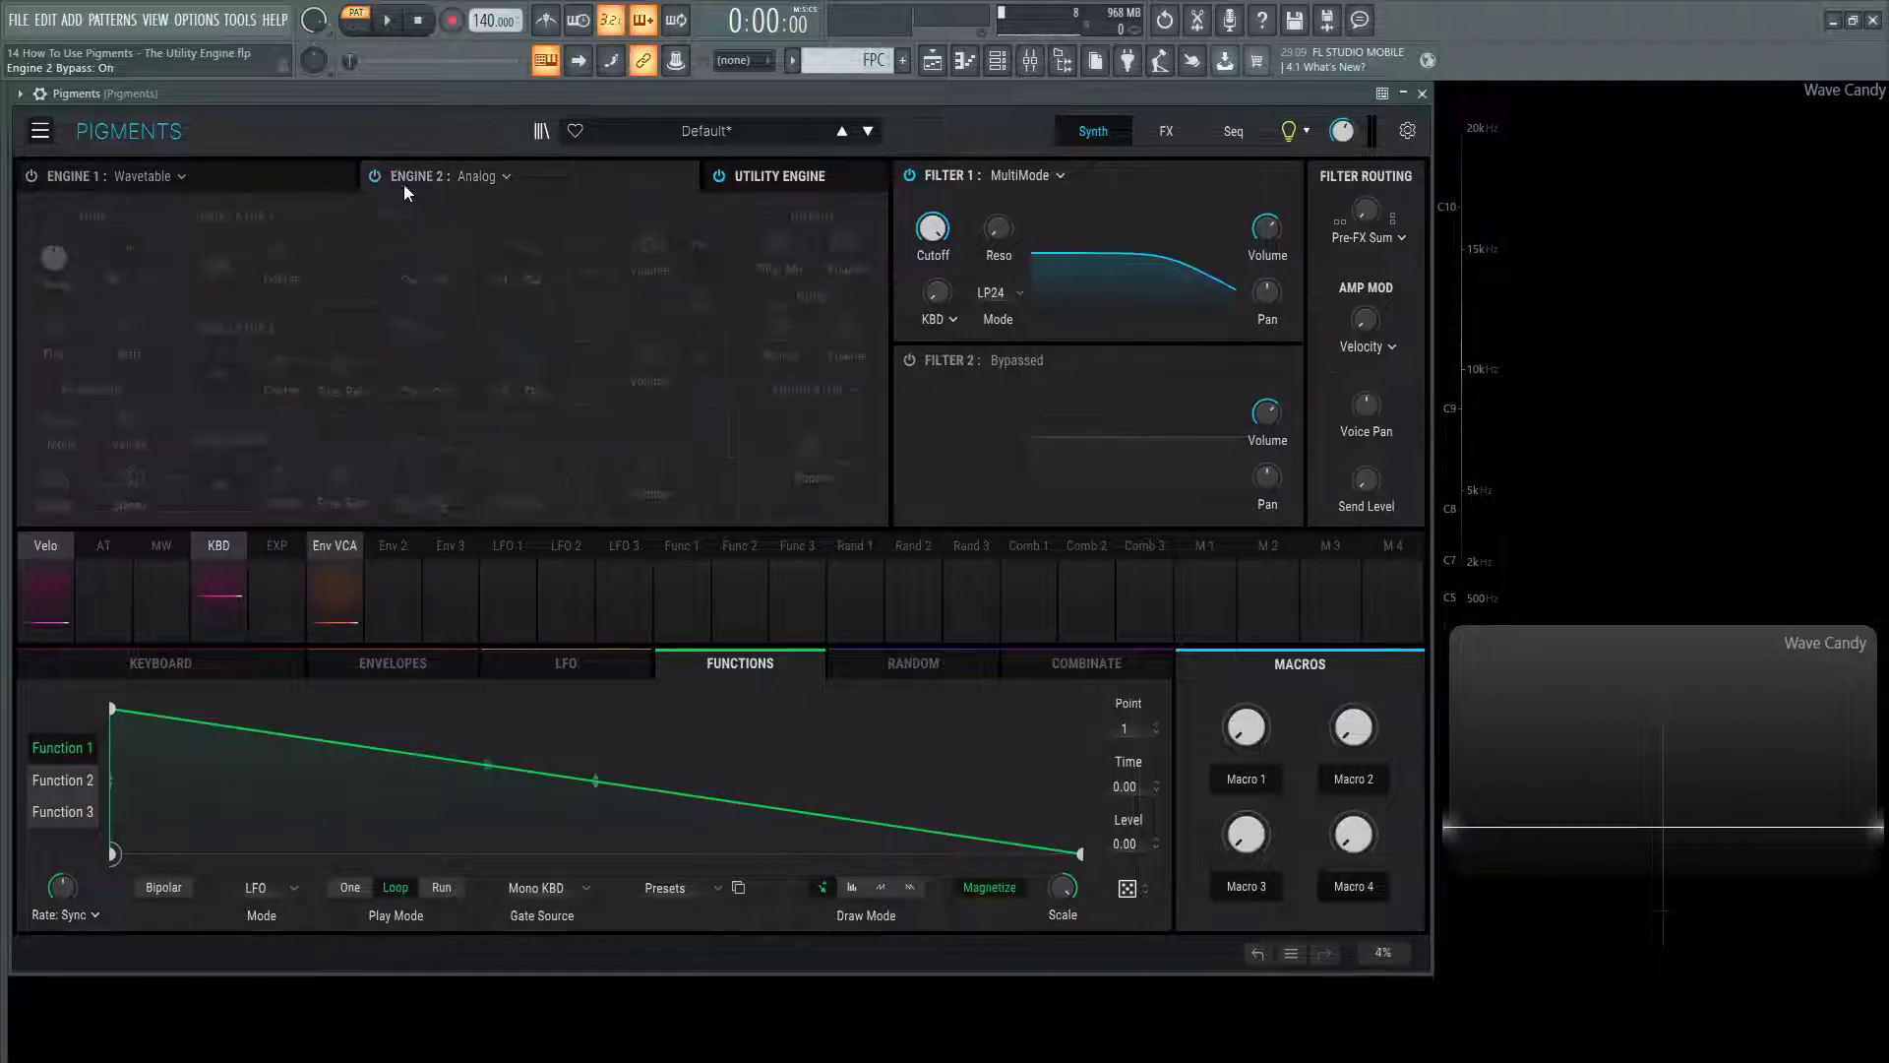
Turn on the oscillator in the Utility Engine and give it a square waveform with a width of 0.500
left_click(762, 179)
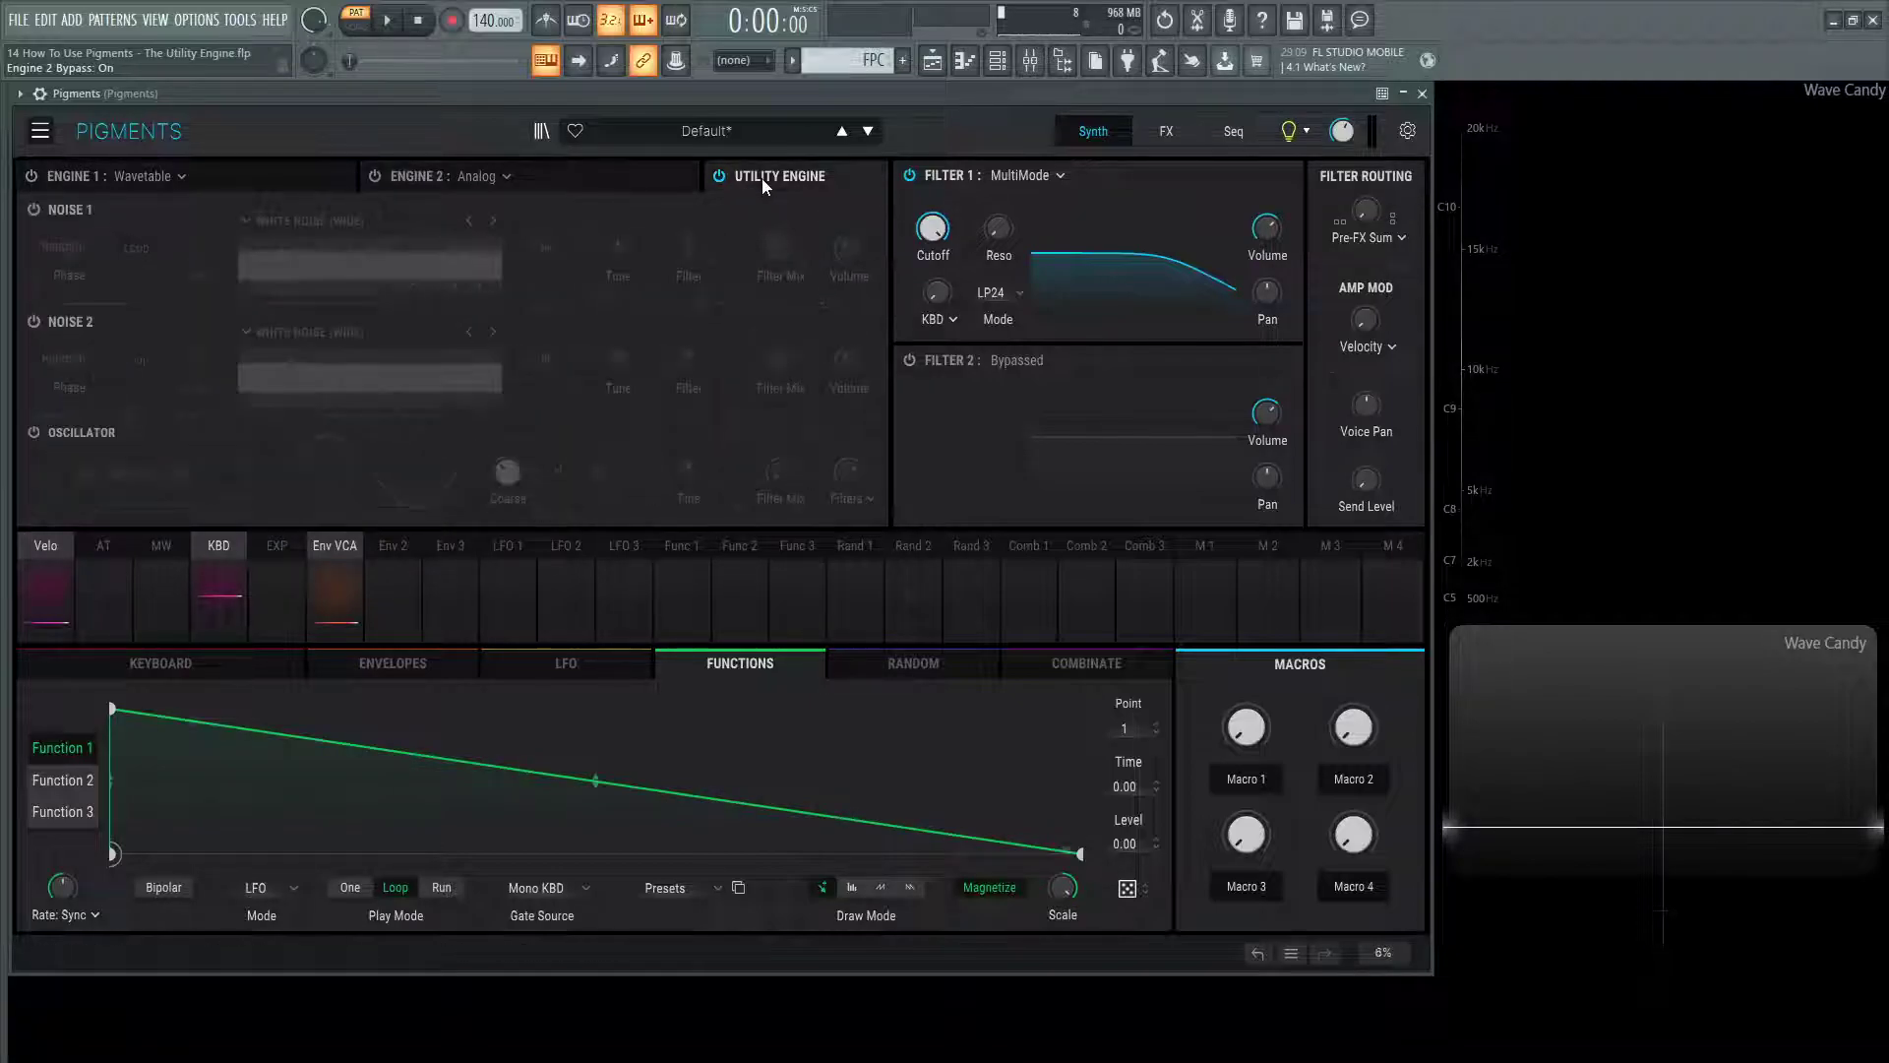
left_click(33, 433)
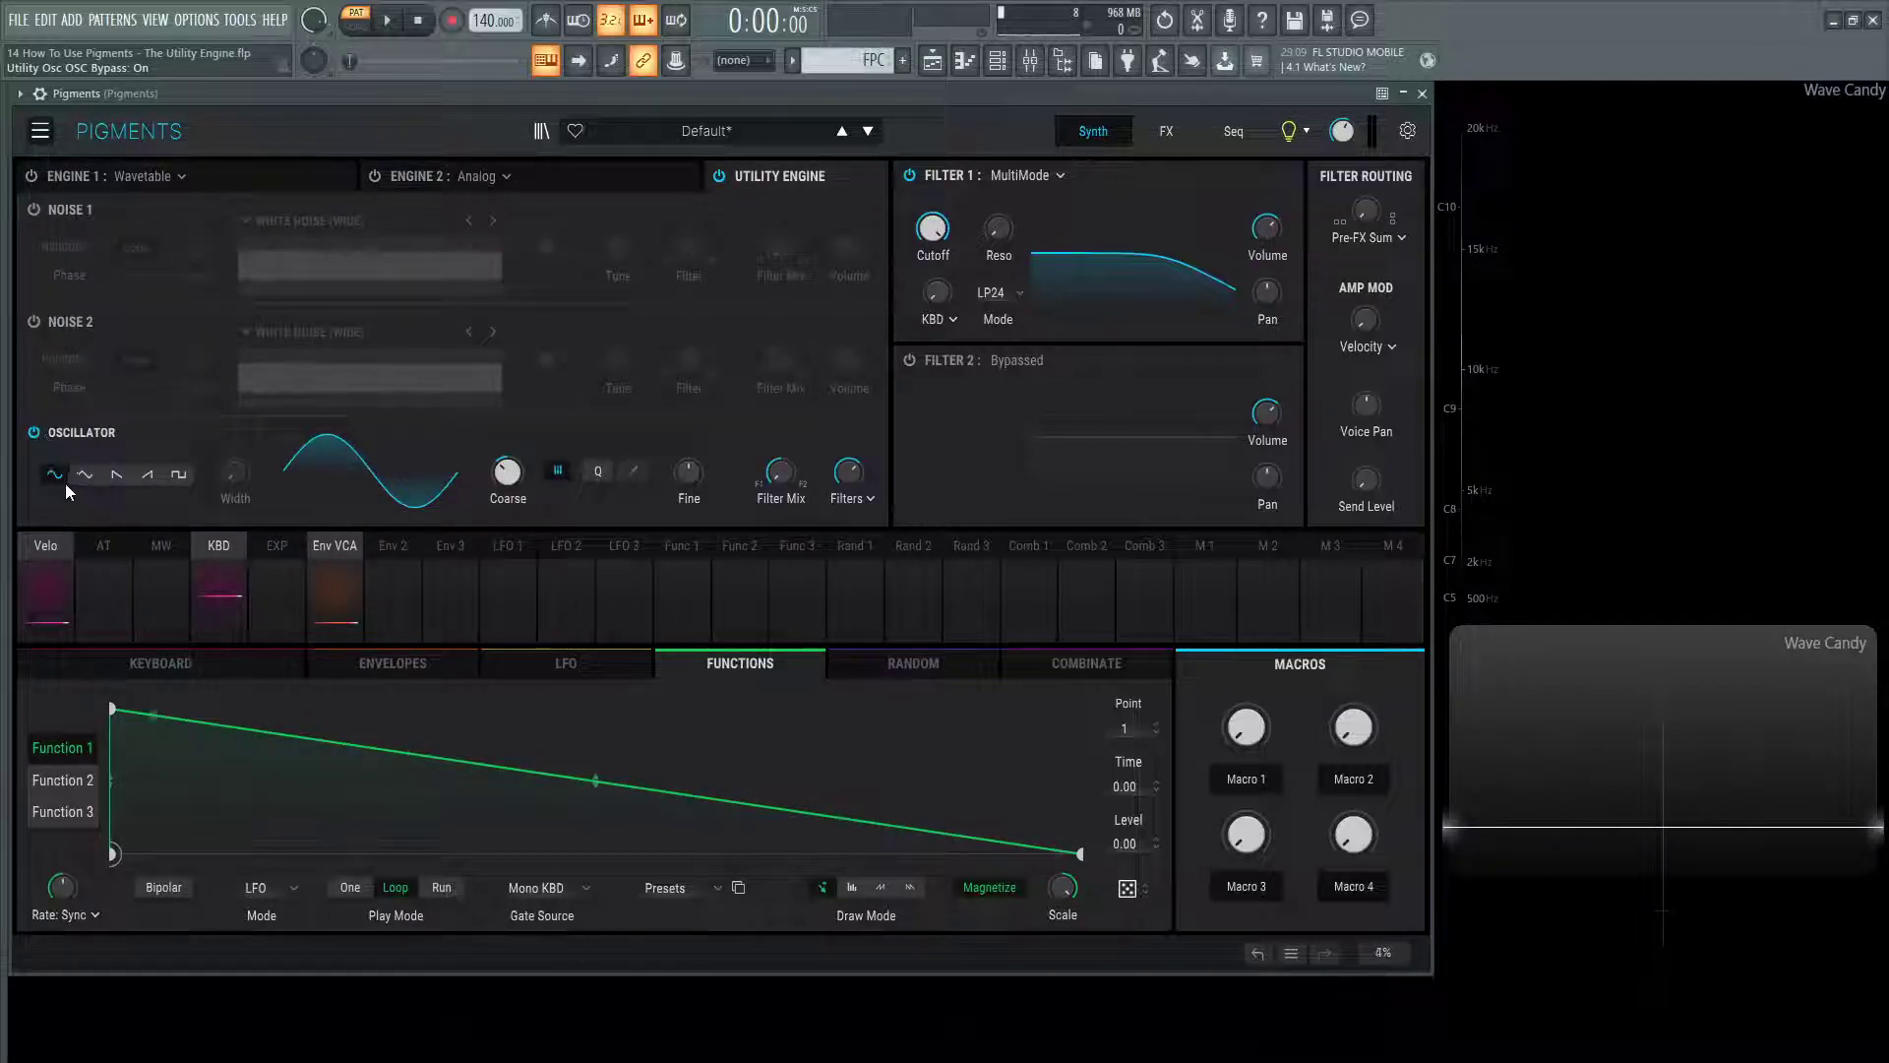
left_click(149, 476)
left_click(178, 474)
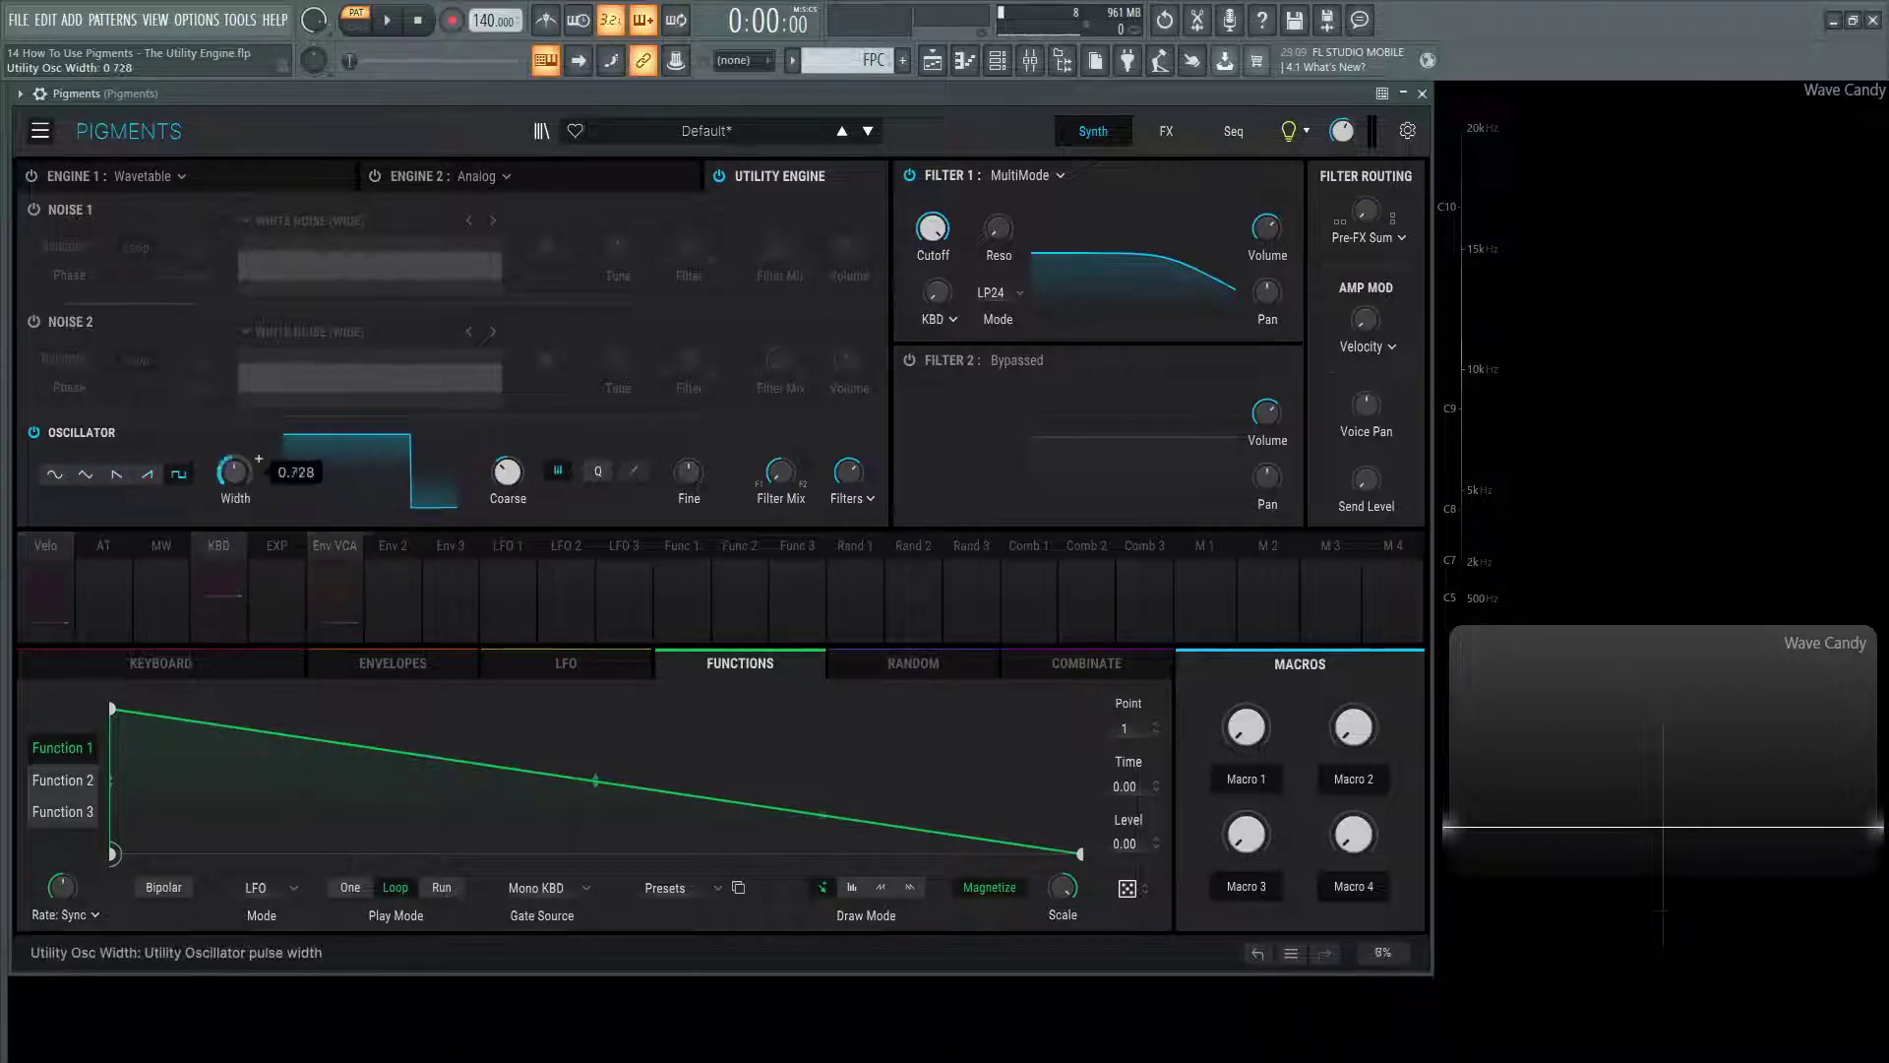
left_click_drag(233, 471, 233, 474)
left_click(84, 474)
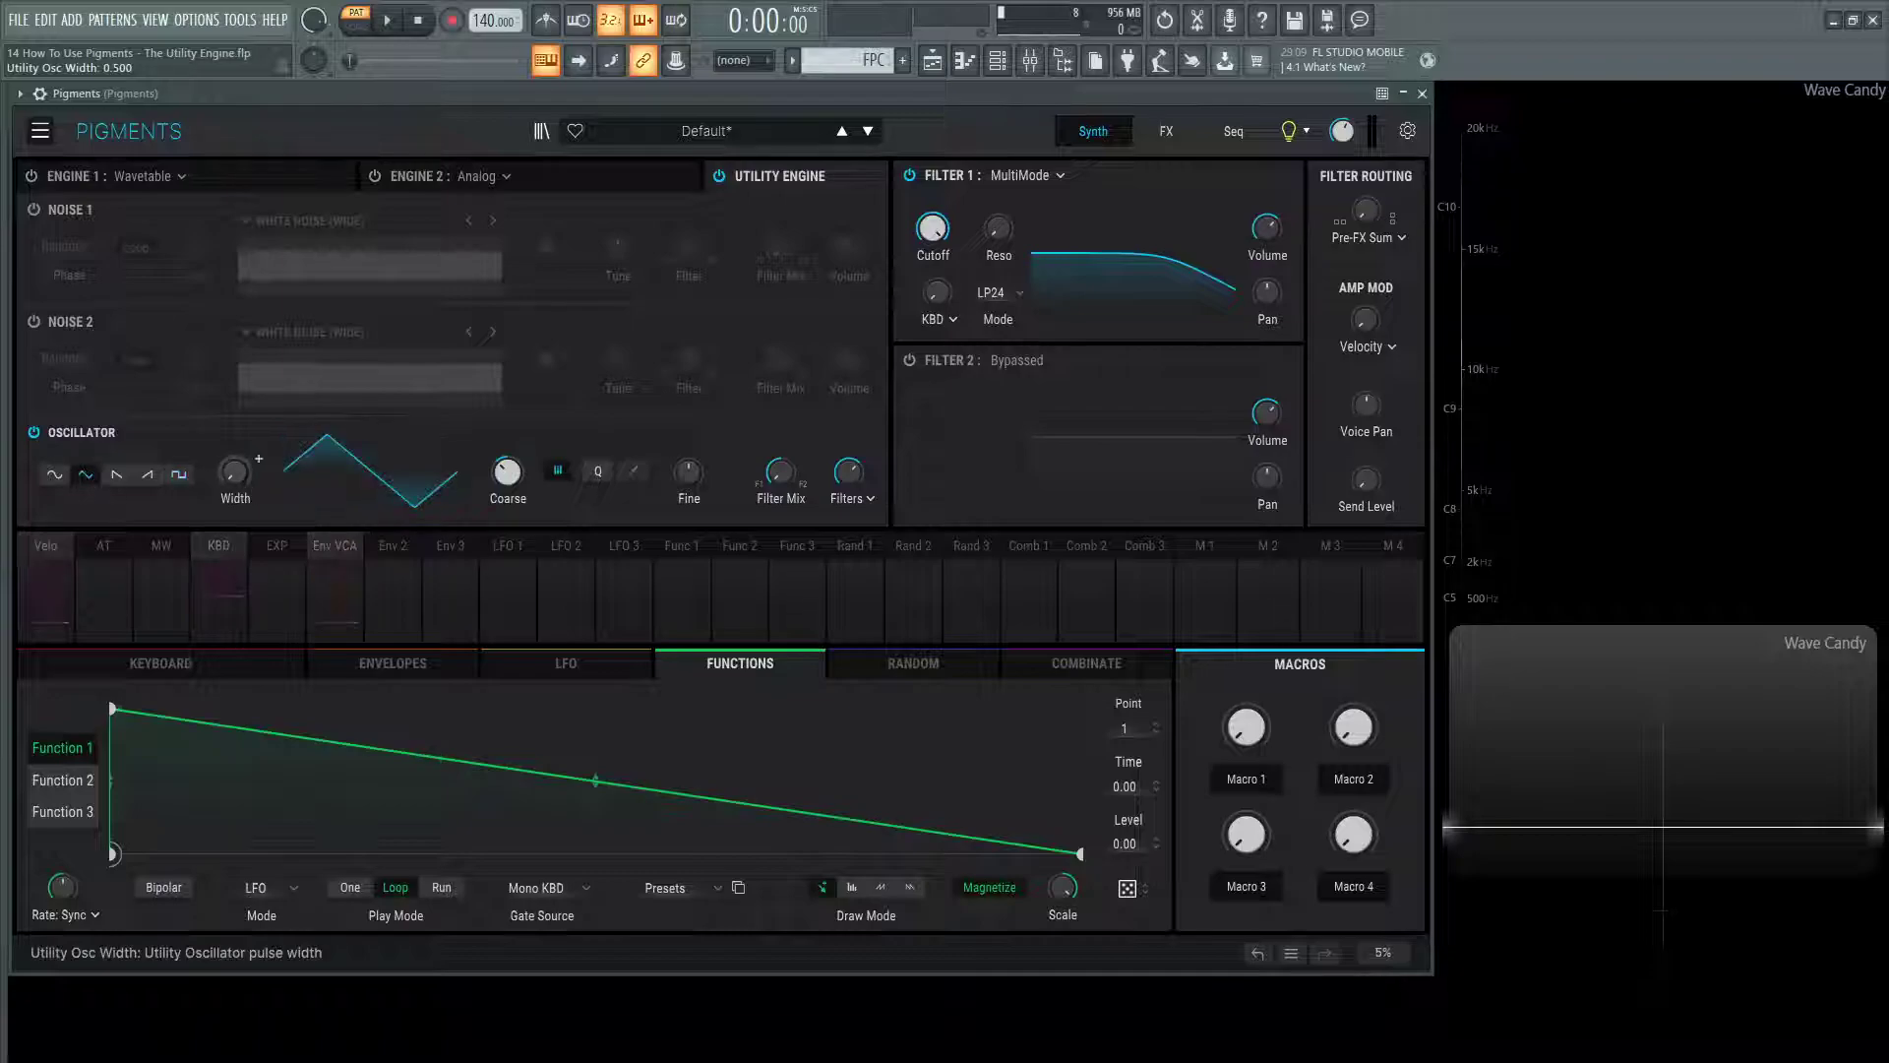
left_click(178, 474)
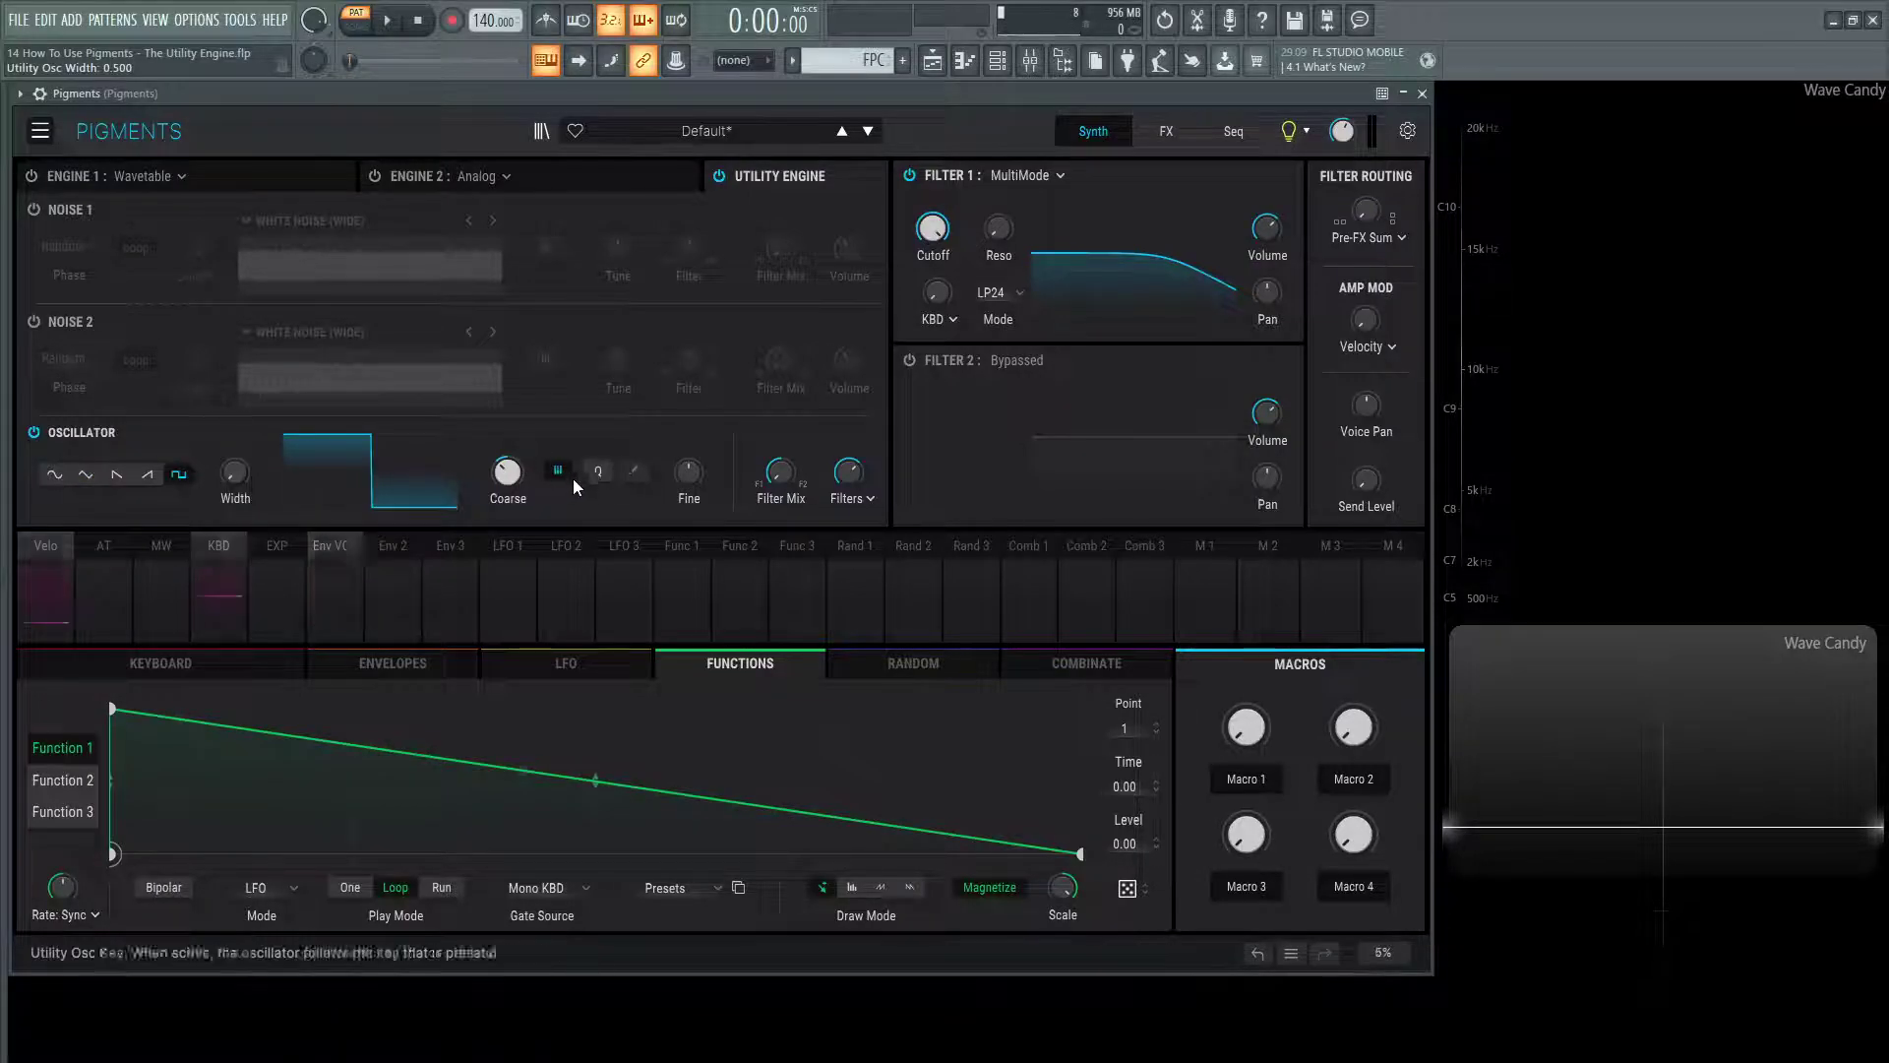
Try the utility oscillator's key-follow and quantized pitch modulation options, and reset its fine tuning to 0 semitones
mouse_move(511, 479)
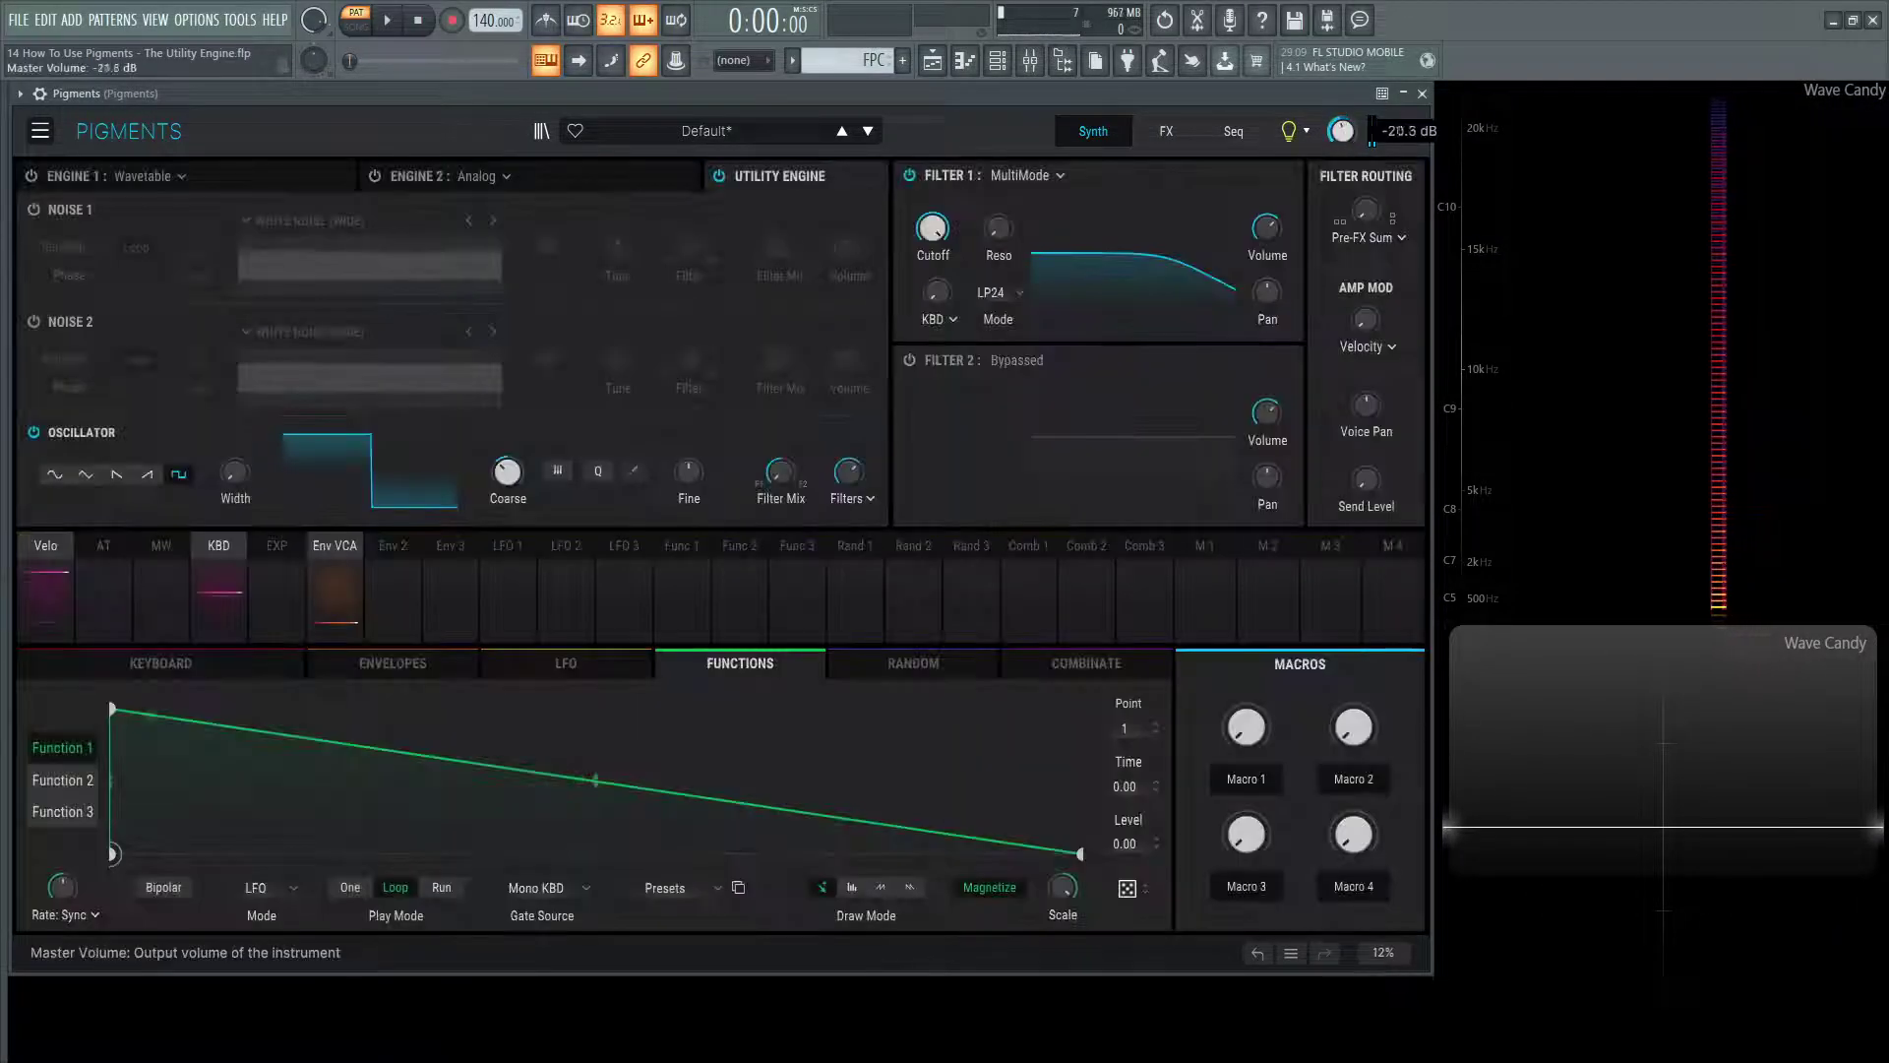
left_click(557, 470)
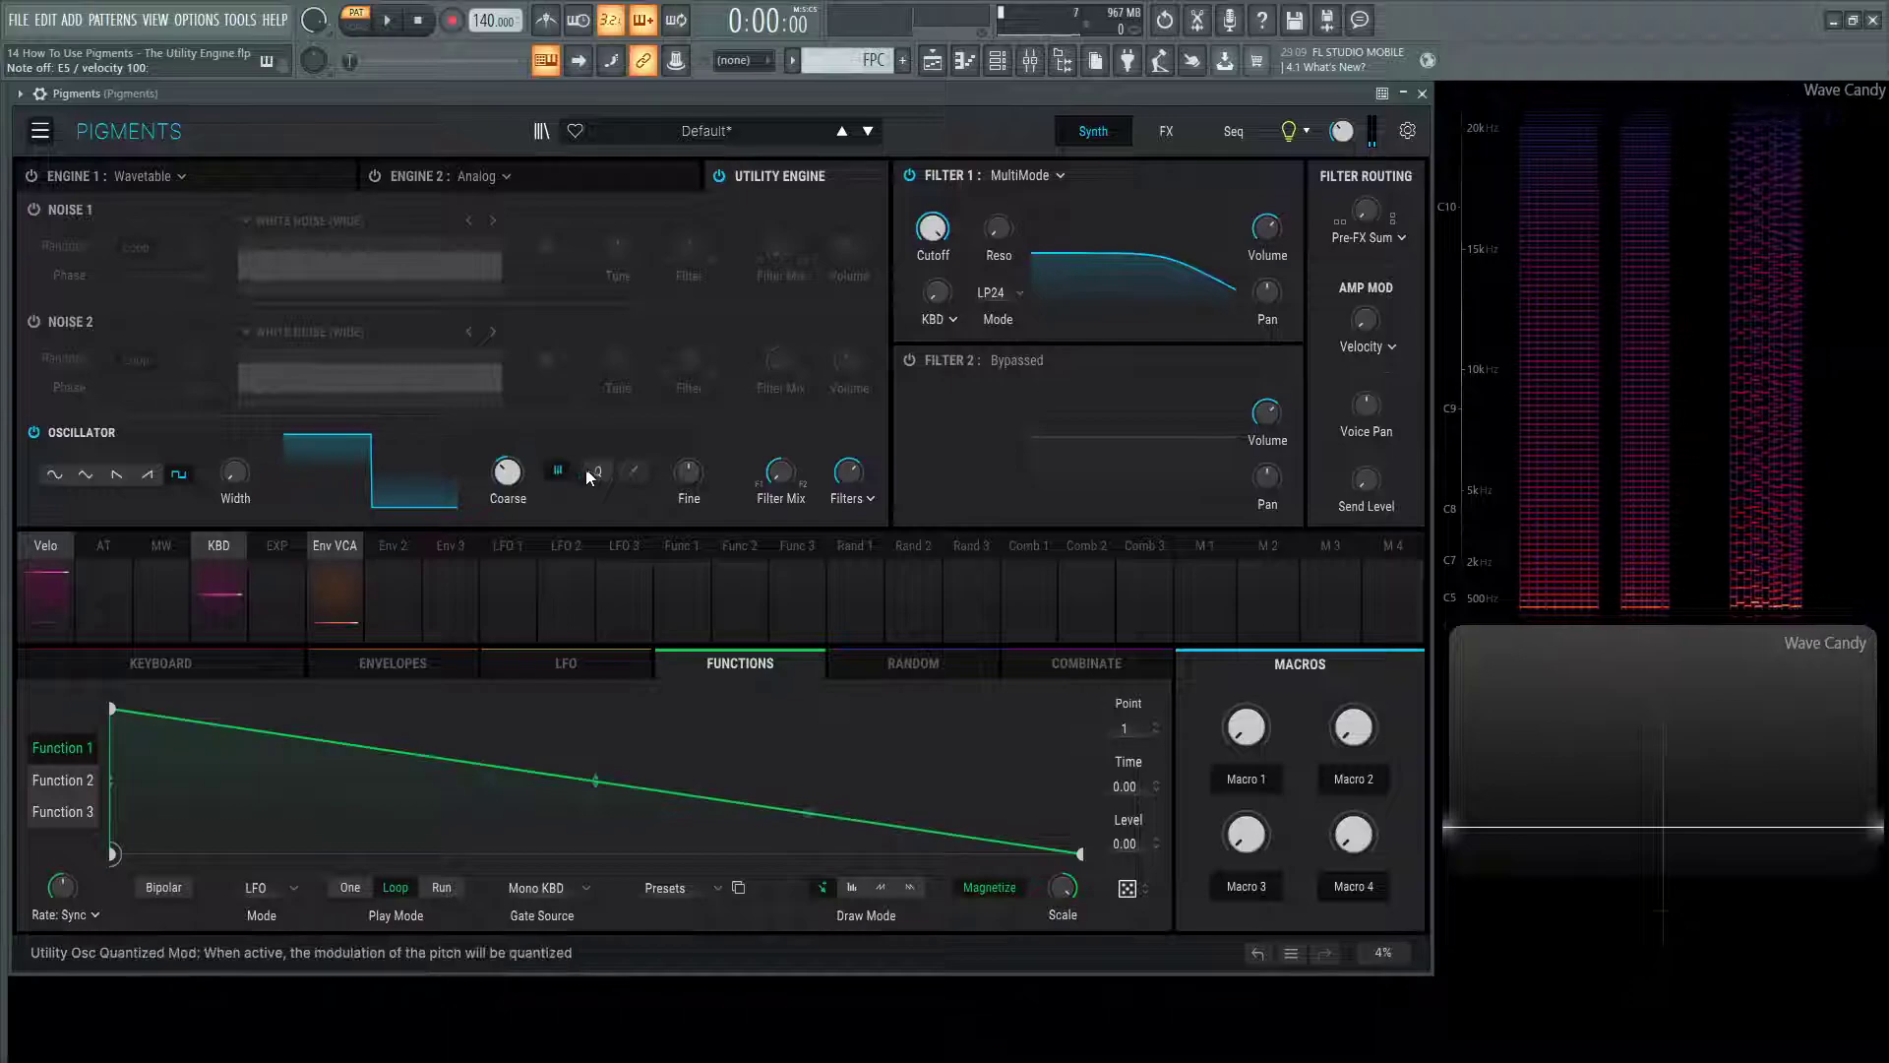
left_click(597, 473)
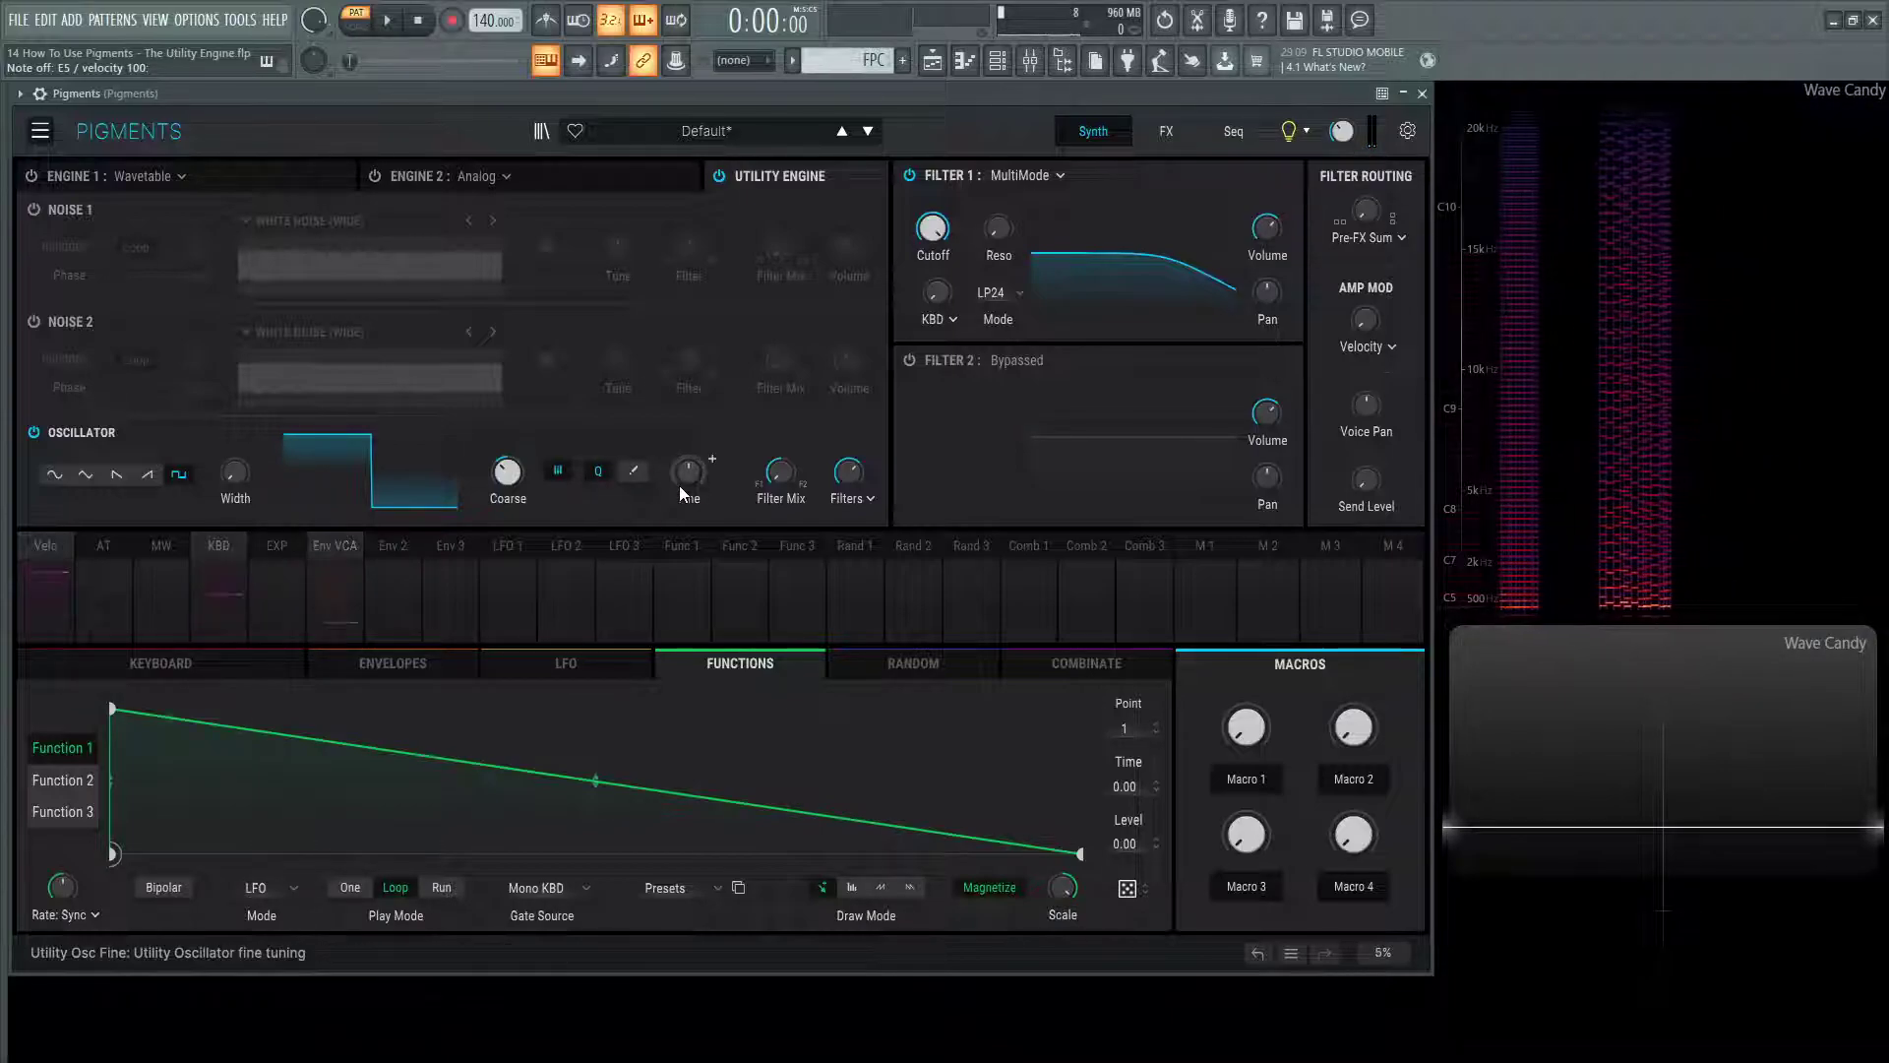
left_click(634, 477)
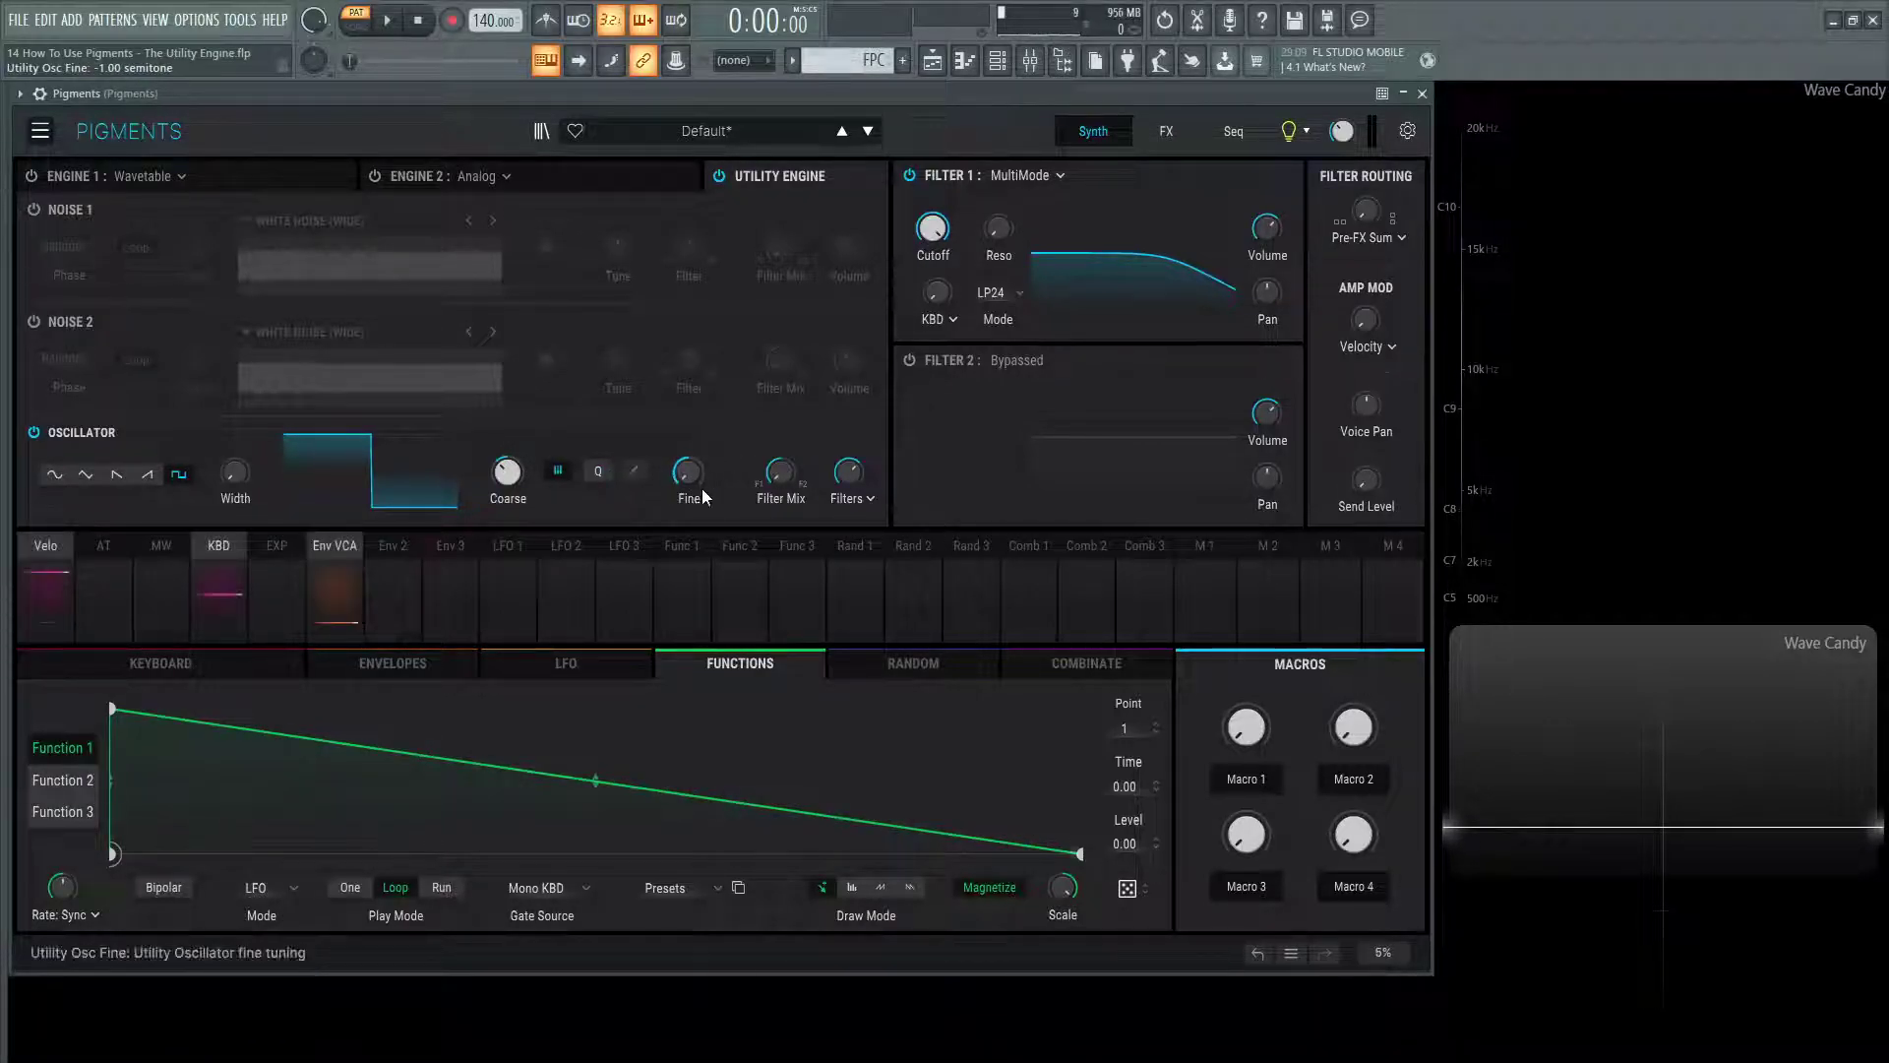
double_click(697, 482)
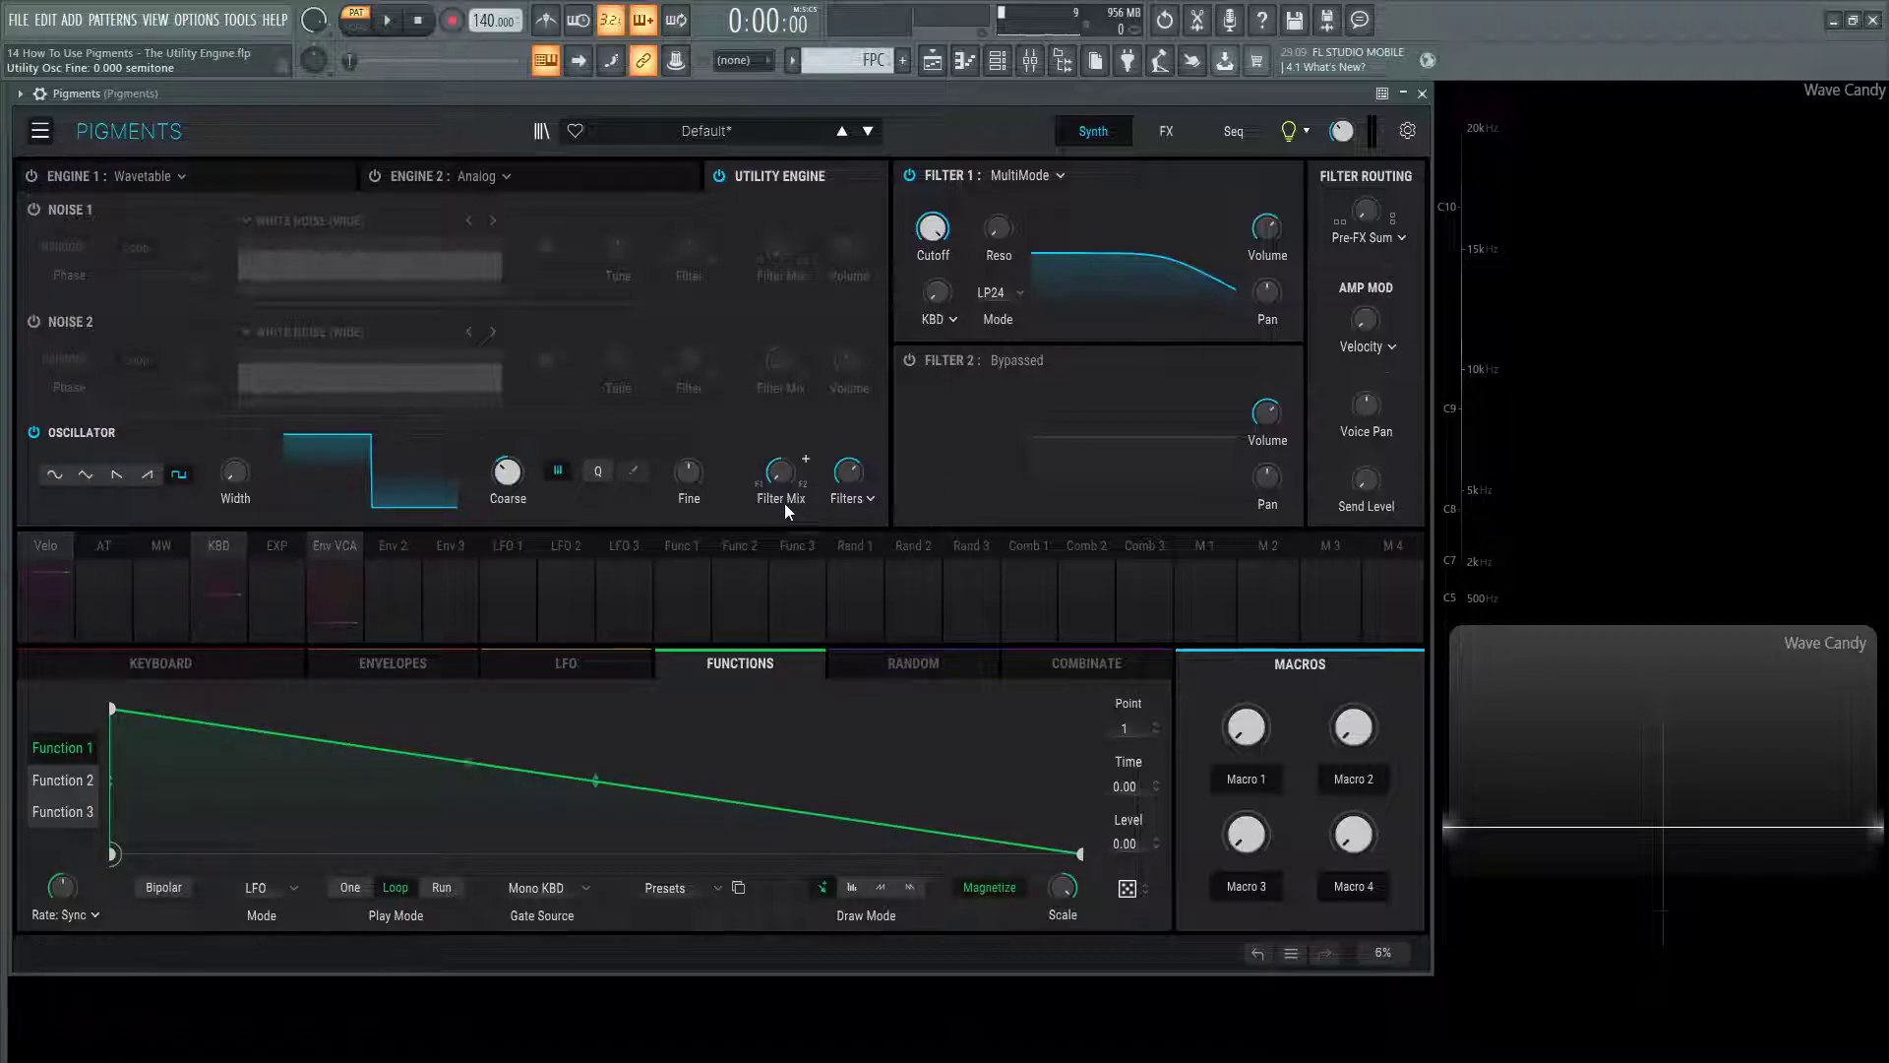
Try the utility oscillator's filter mix at 100% F2, and reset it to 0
left_click_drag(782, 474, 782, 472)
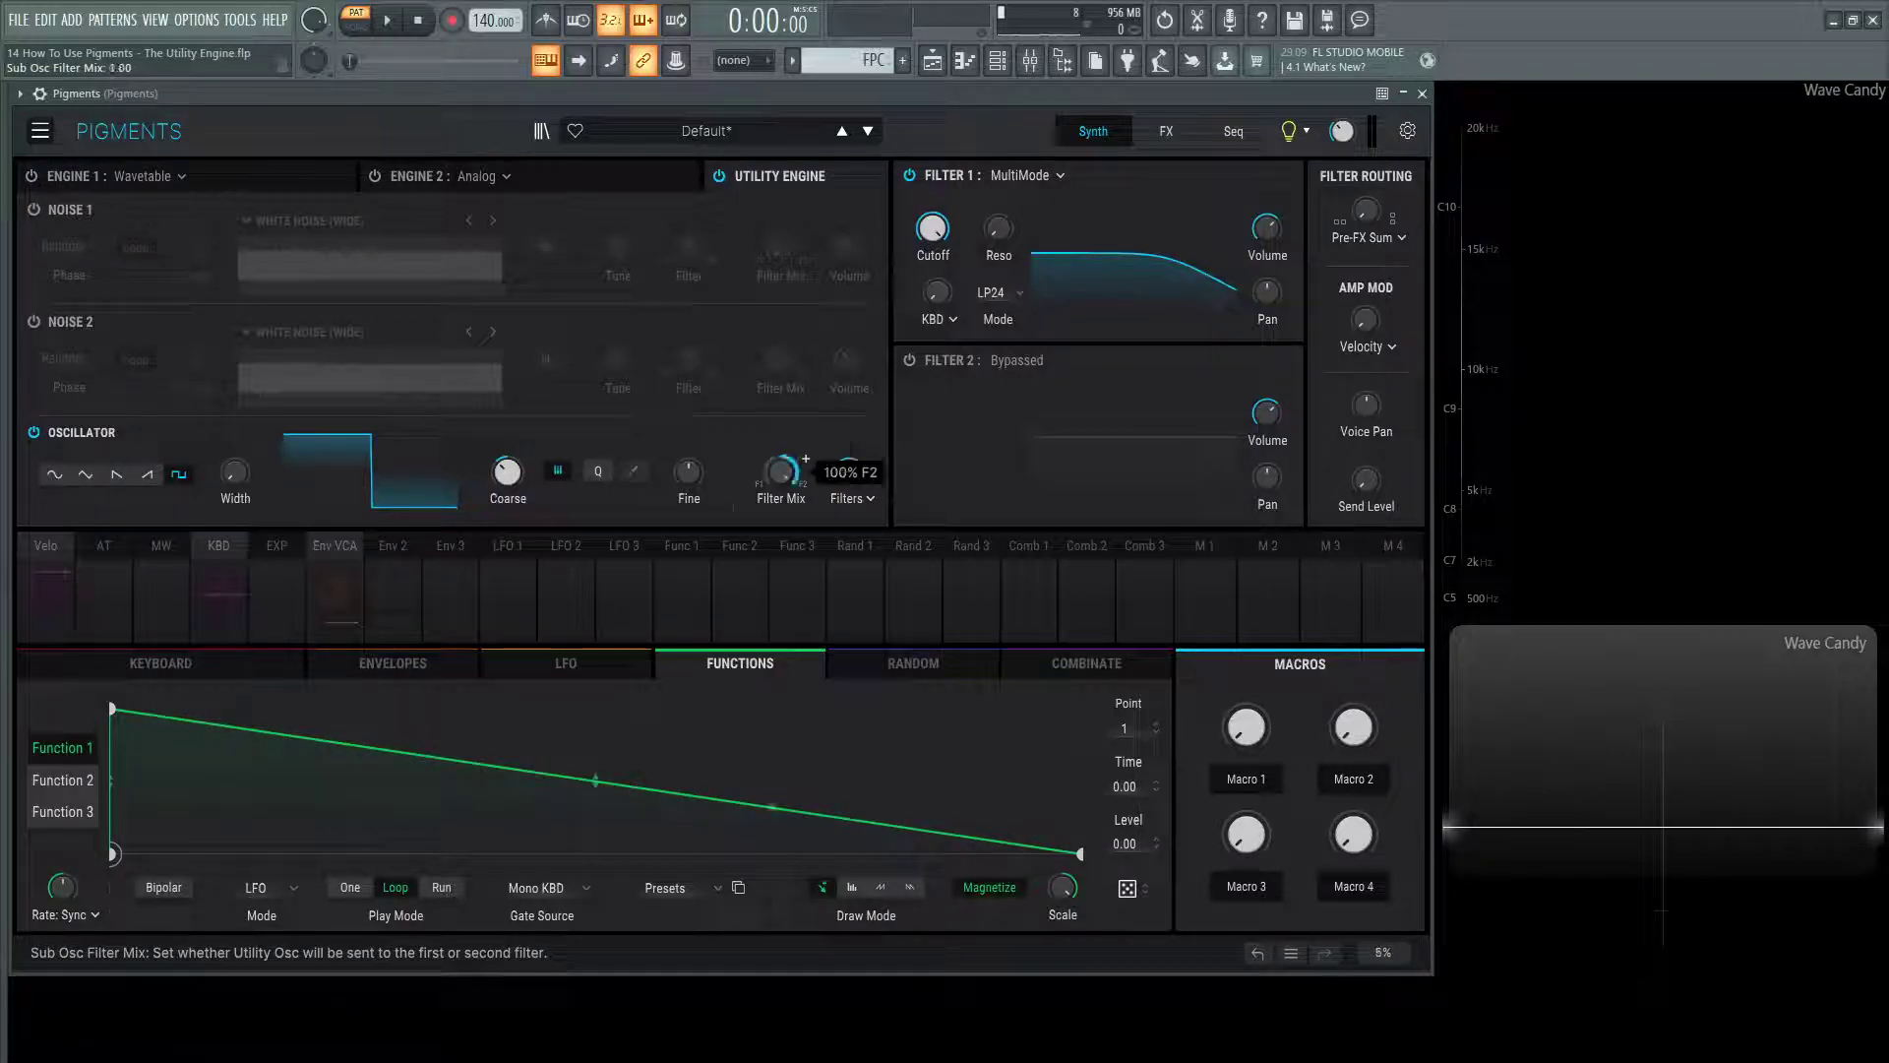
left_click_drag(781, 471, 781, 510)
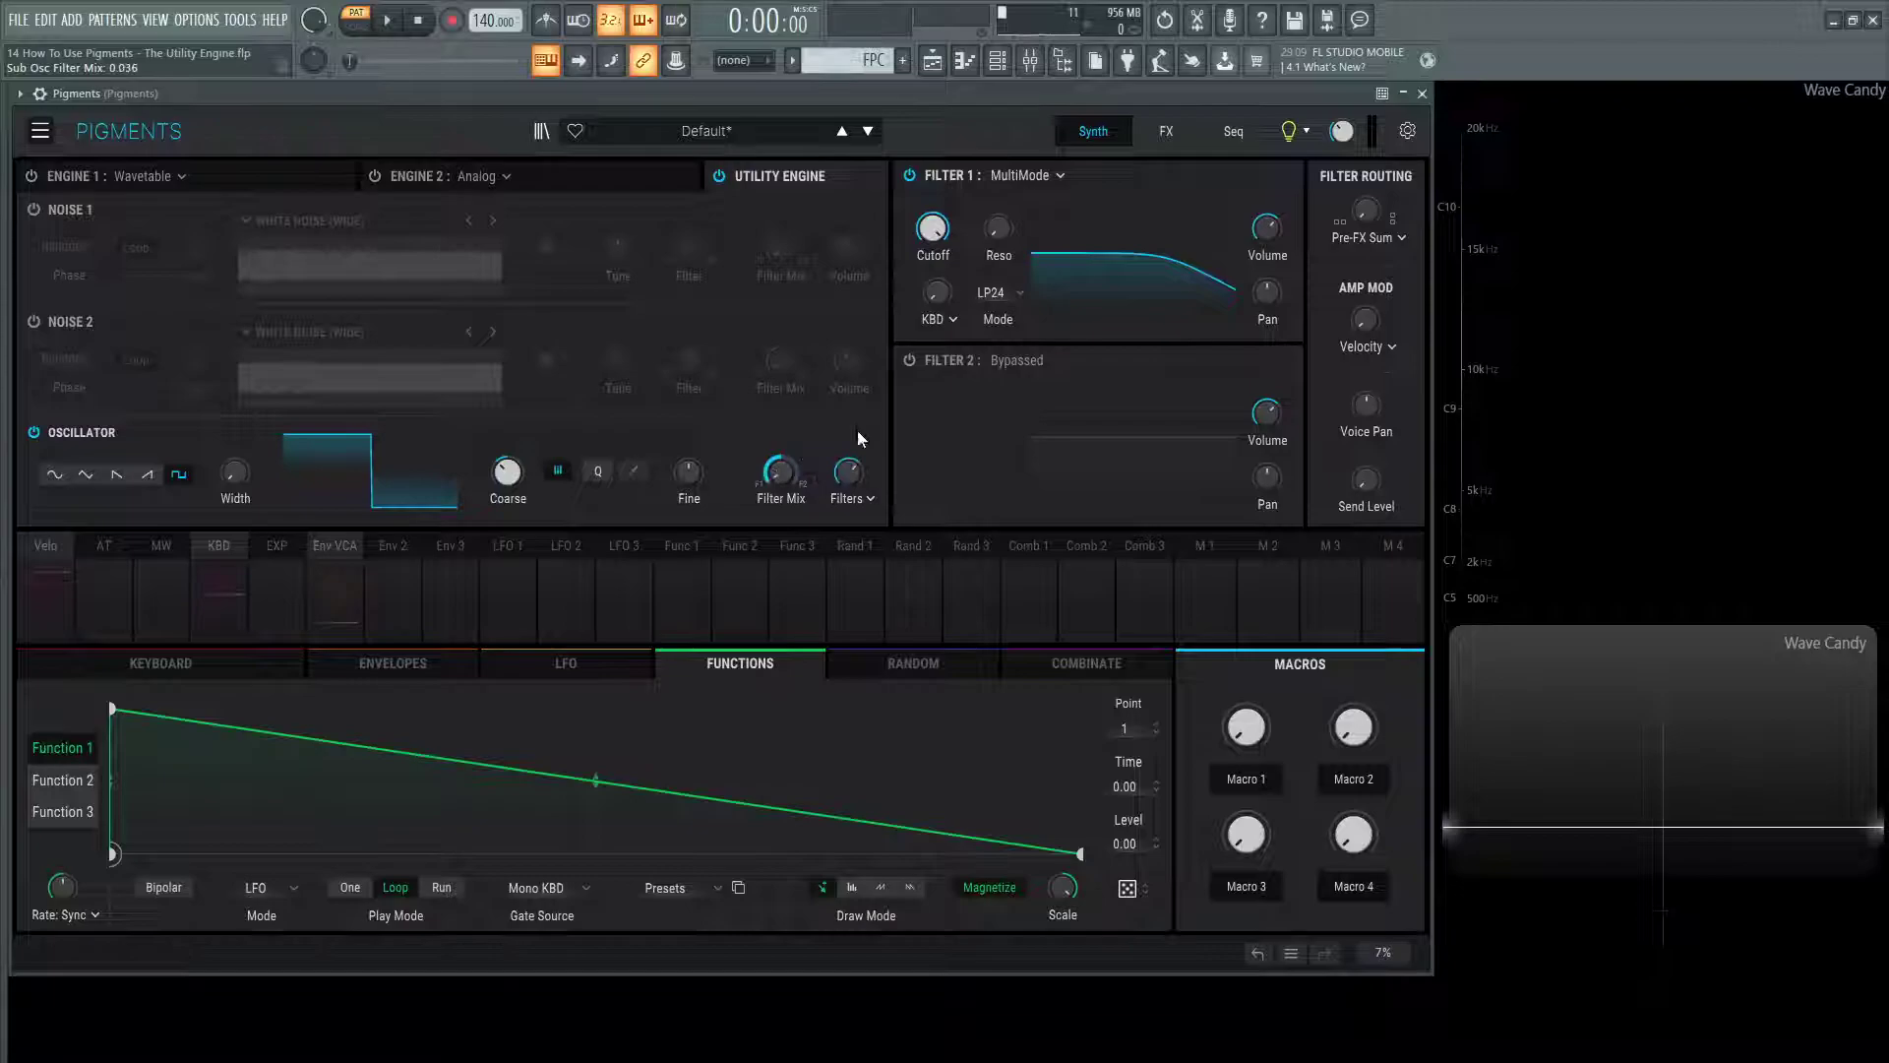
double_click(788, 474)
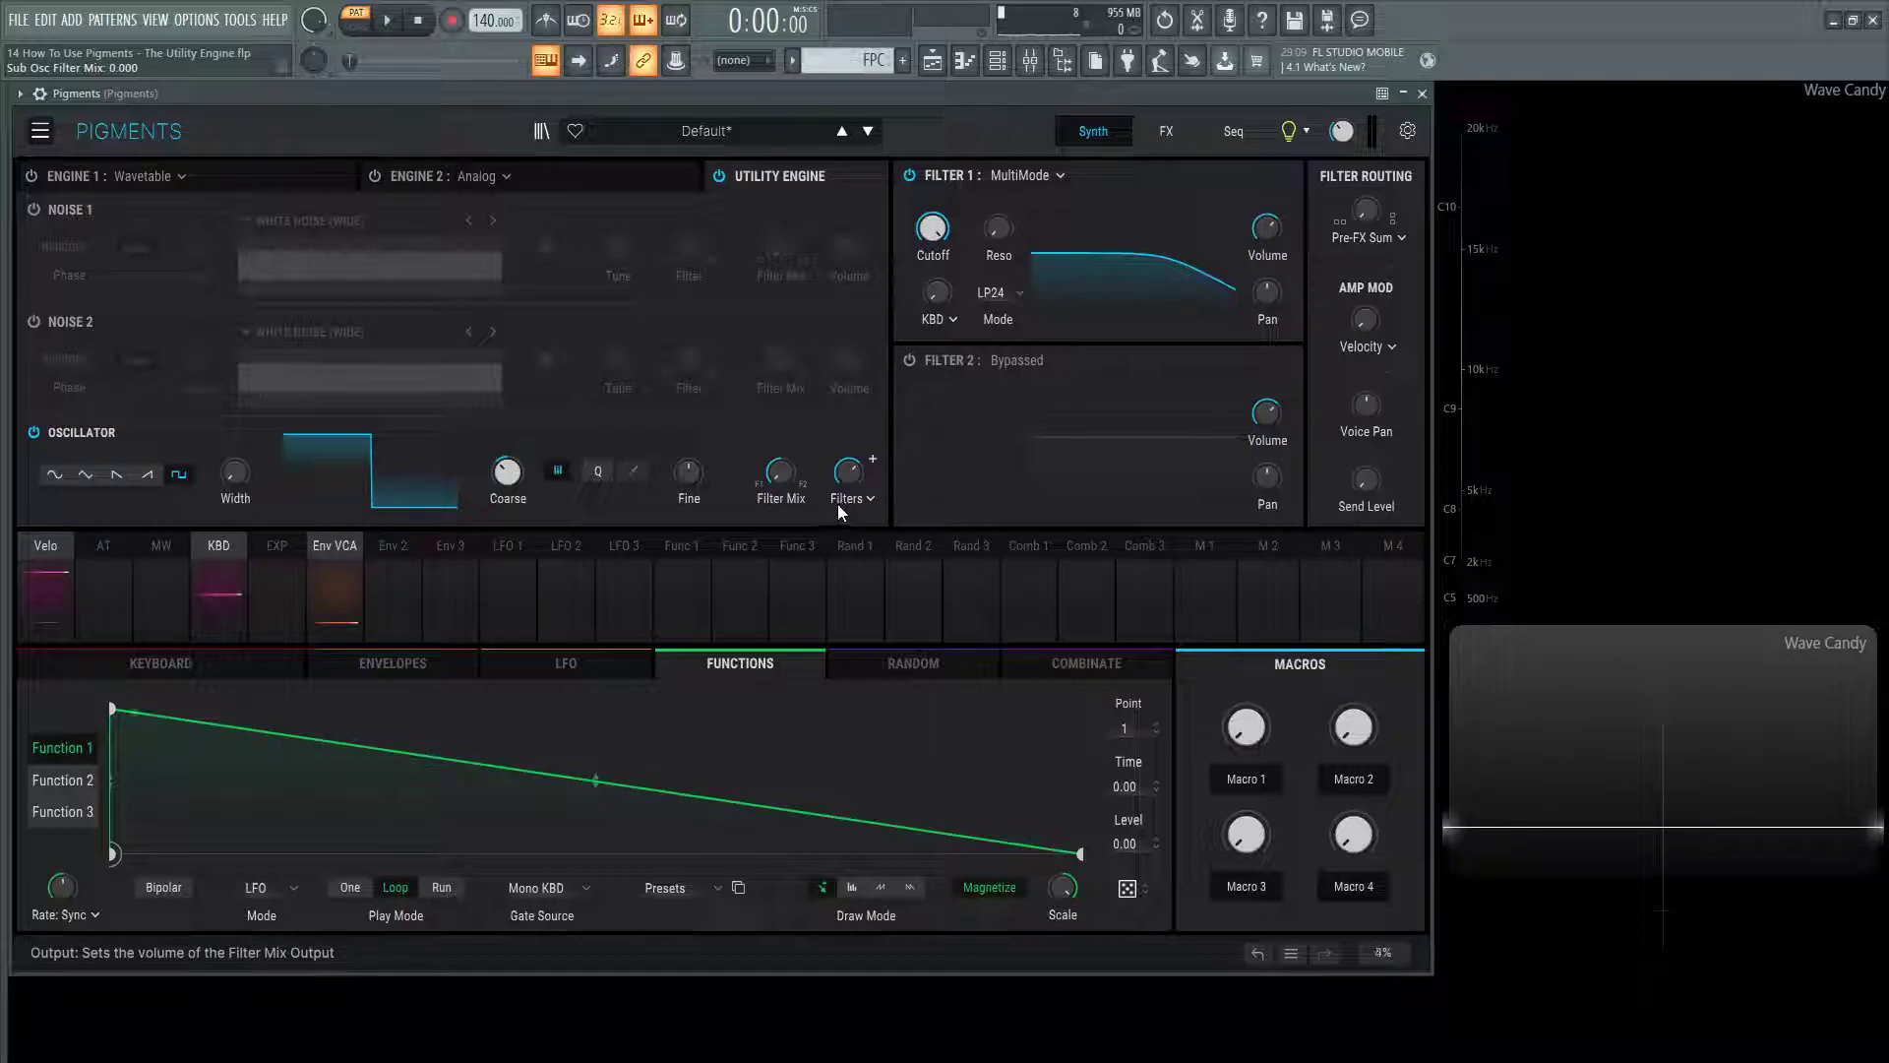
Route the utility oscillator's output to FX Bus A and view the effect buses before returning to the synth view
mouse_move(847, 479)
left_click(870, 500)
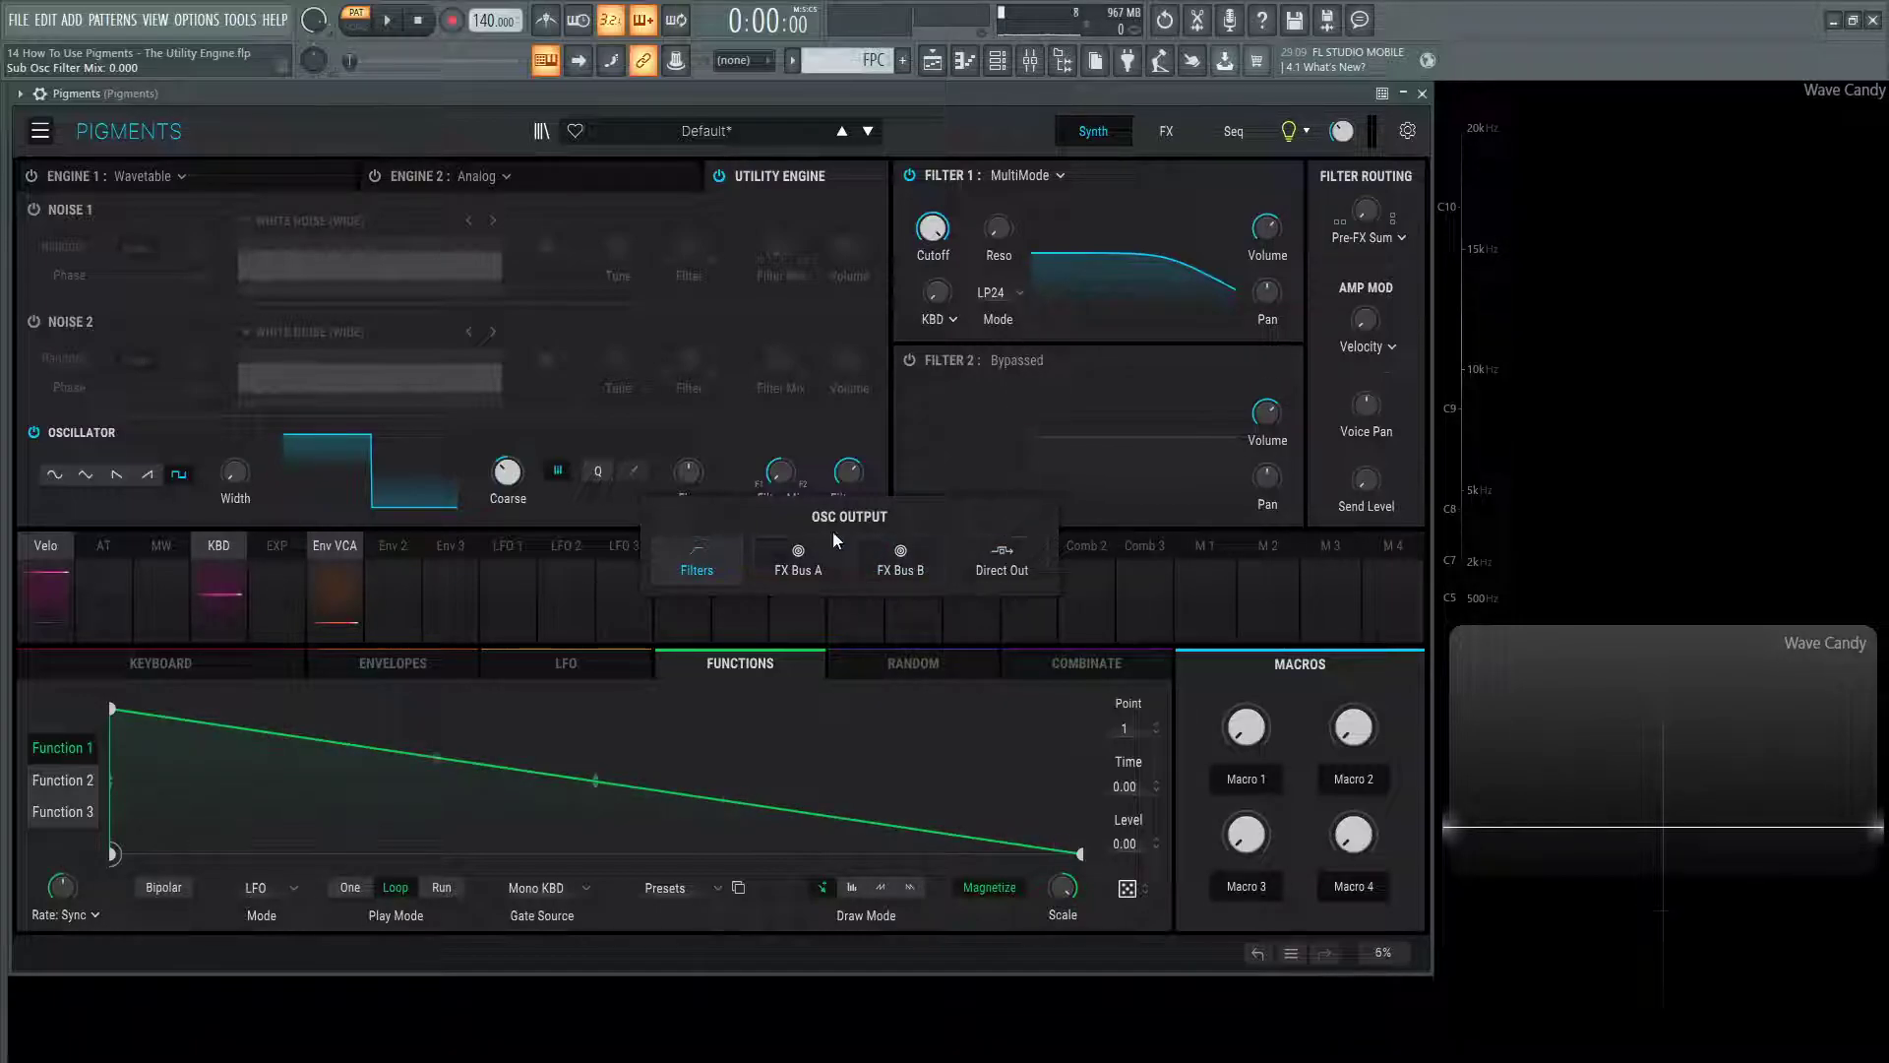
left_click(798, 559)
left_click(1166, 130)
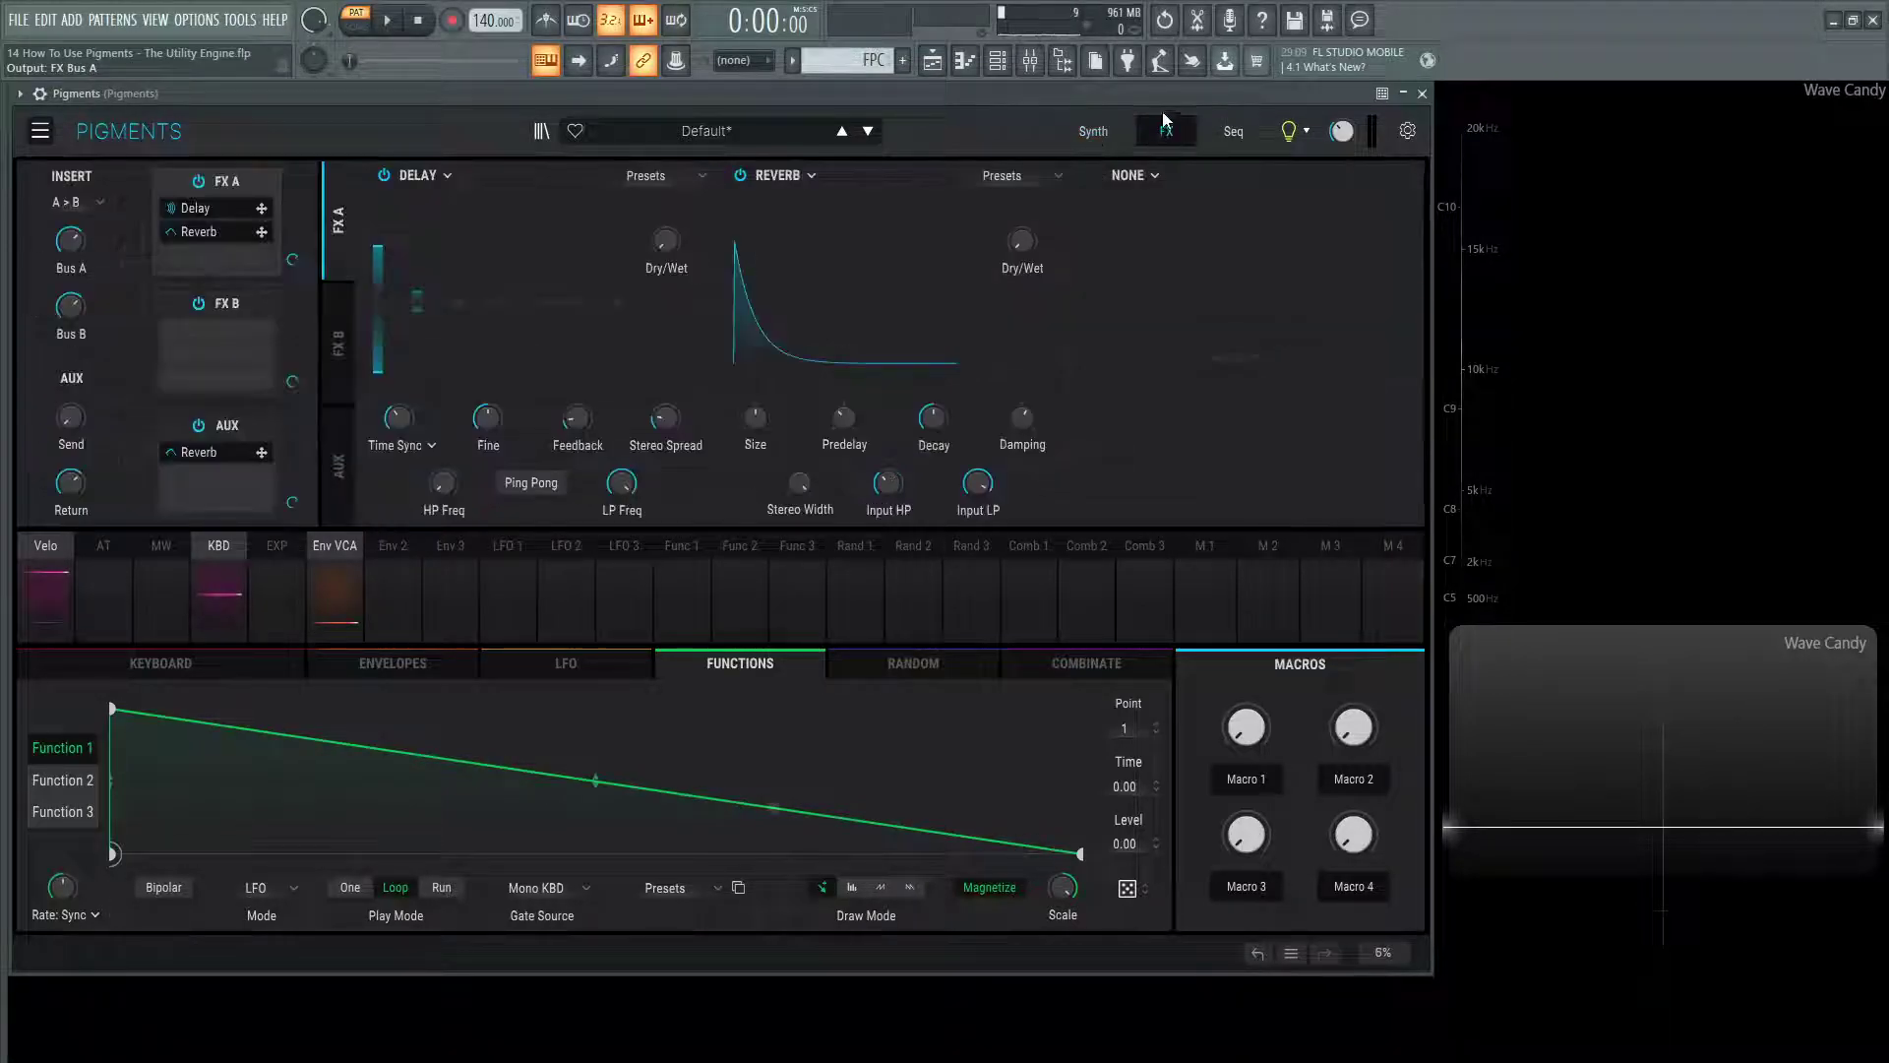
left_click(339, 290)
left_click(339, 279)
left_click(1094, 131)
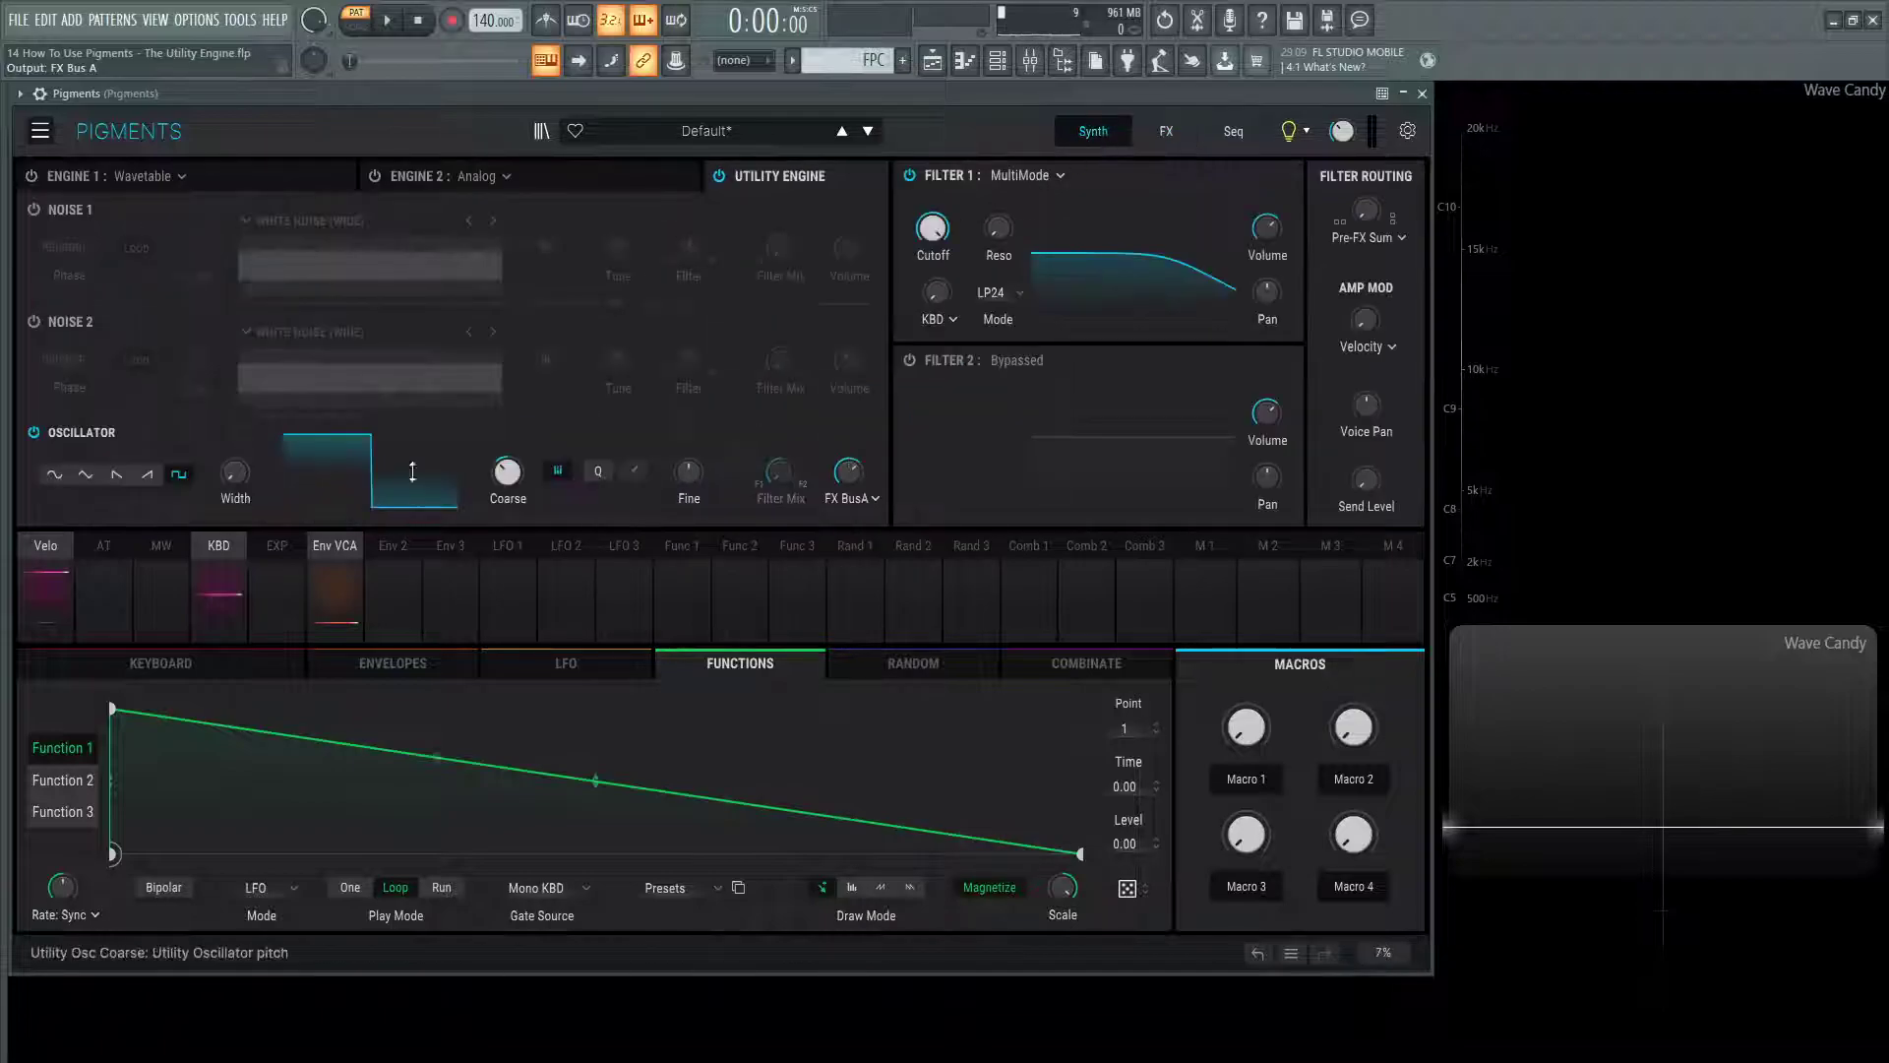
Turn off the oscillator and enable Noise 1 with looping off and a length of 1.00
left_click(55, 425)
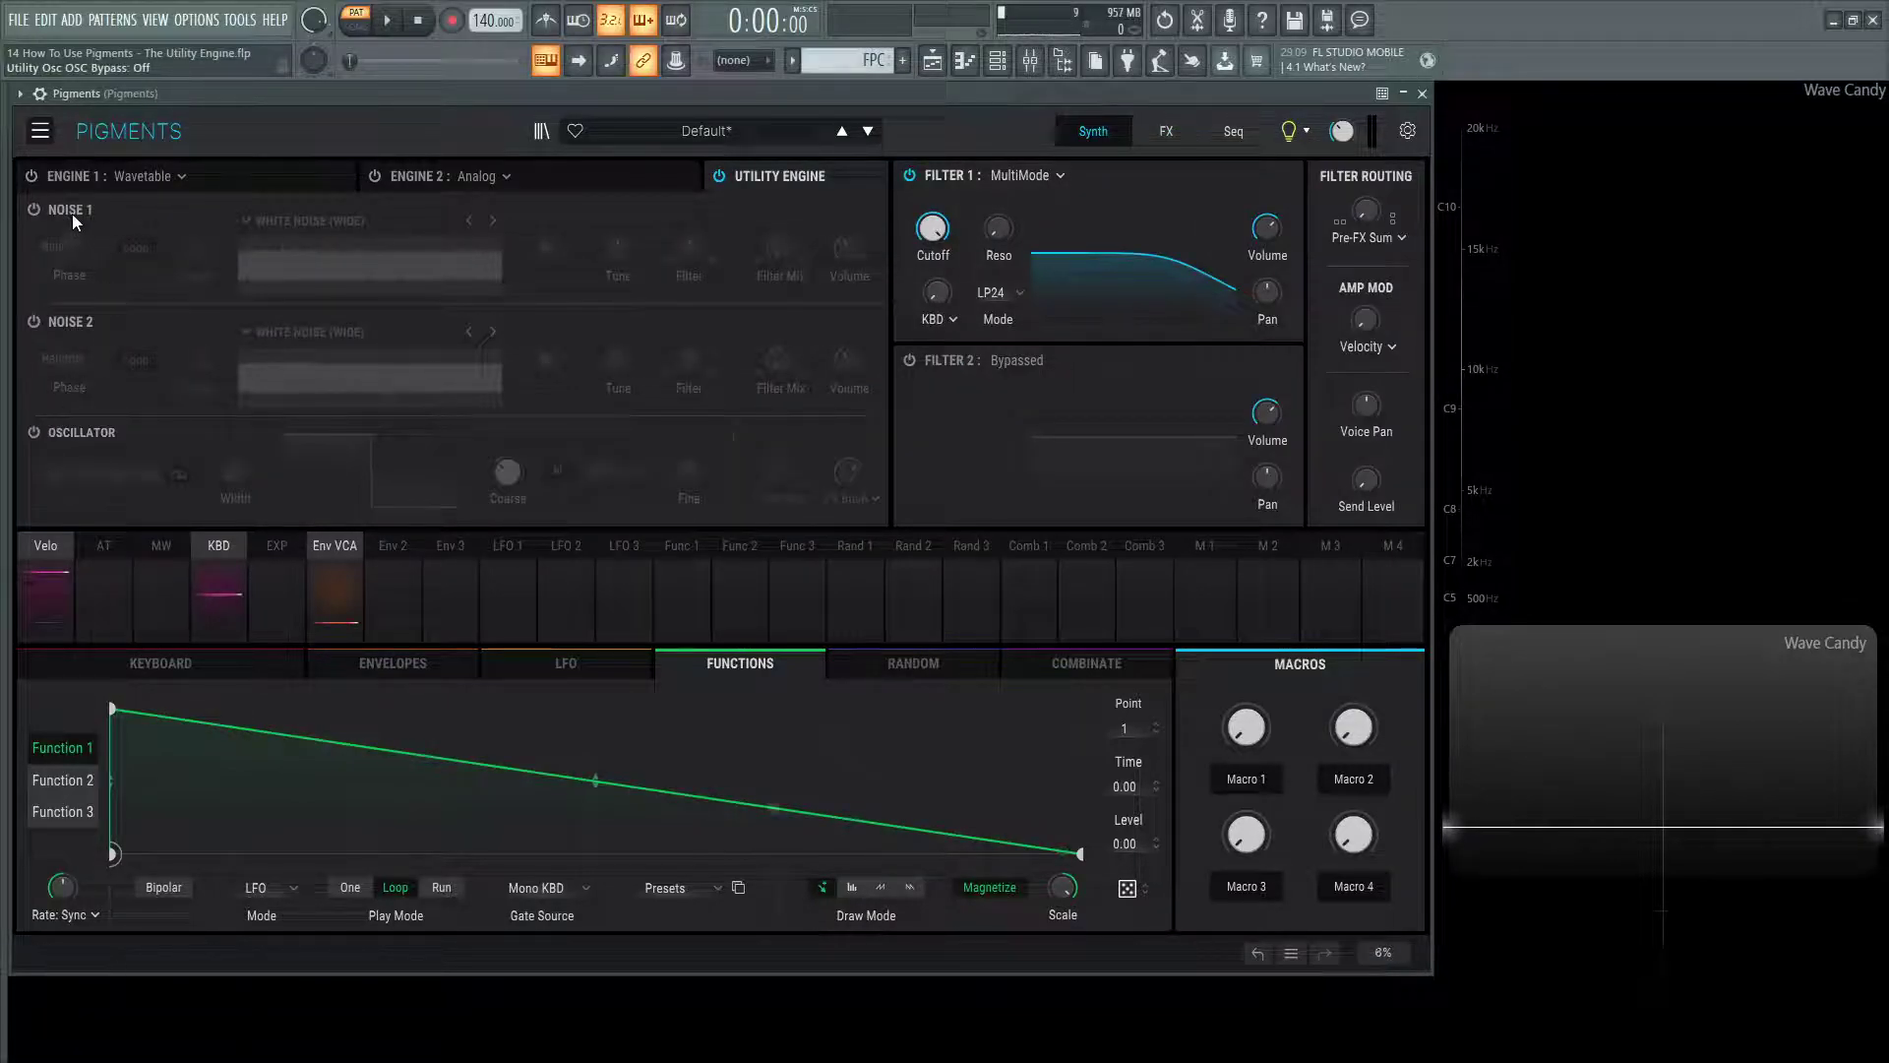
left_click(35, 209)
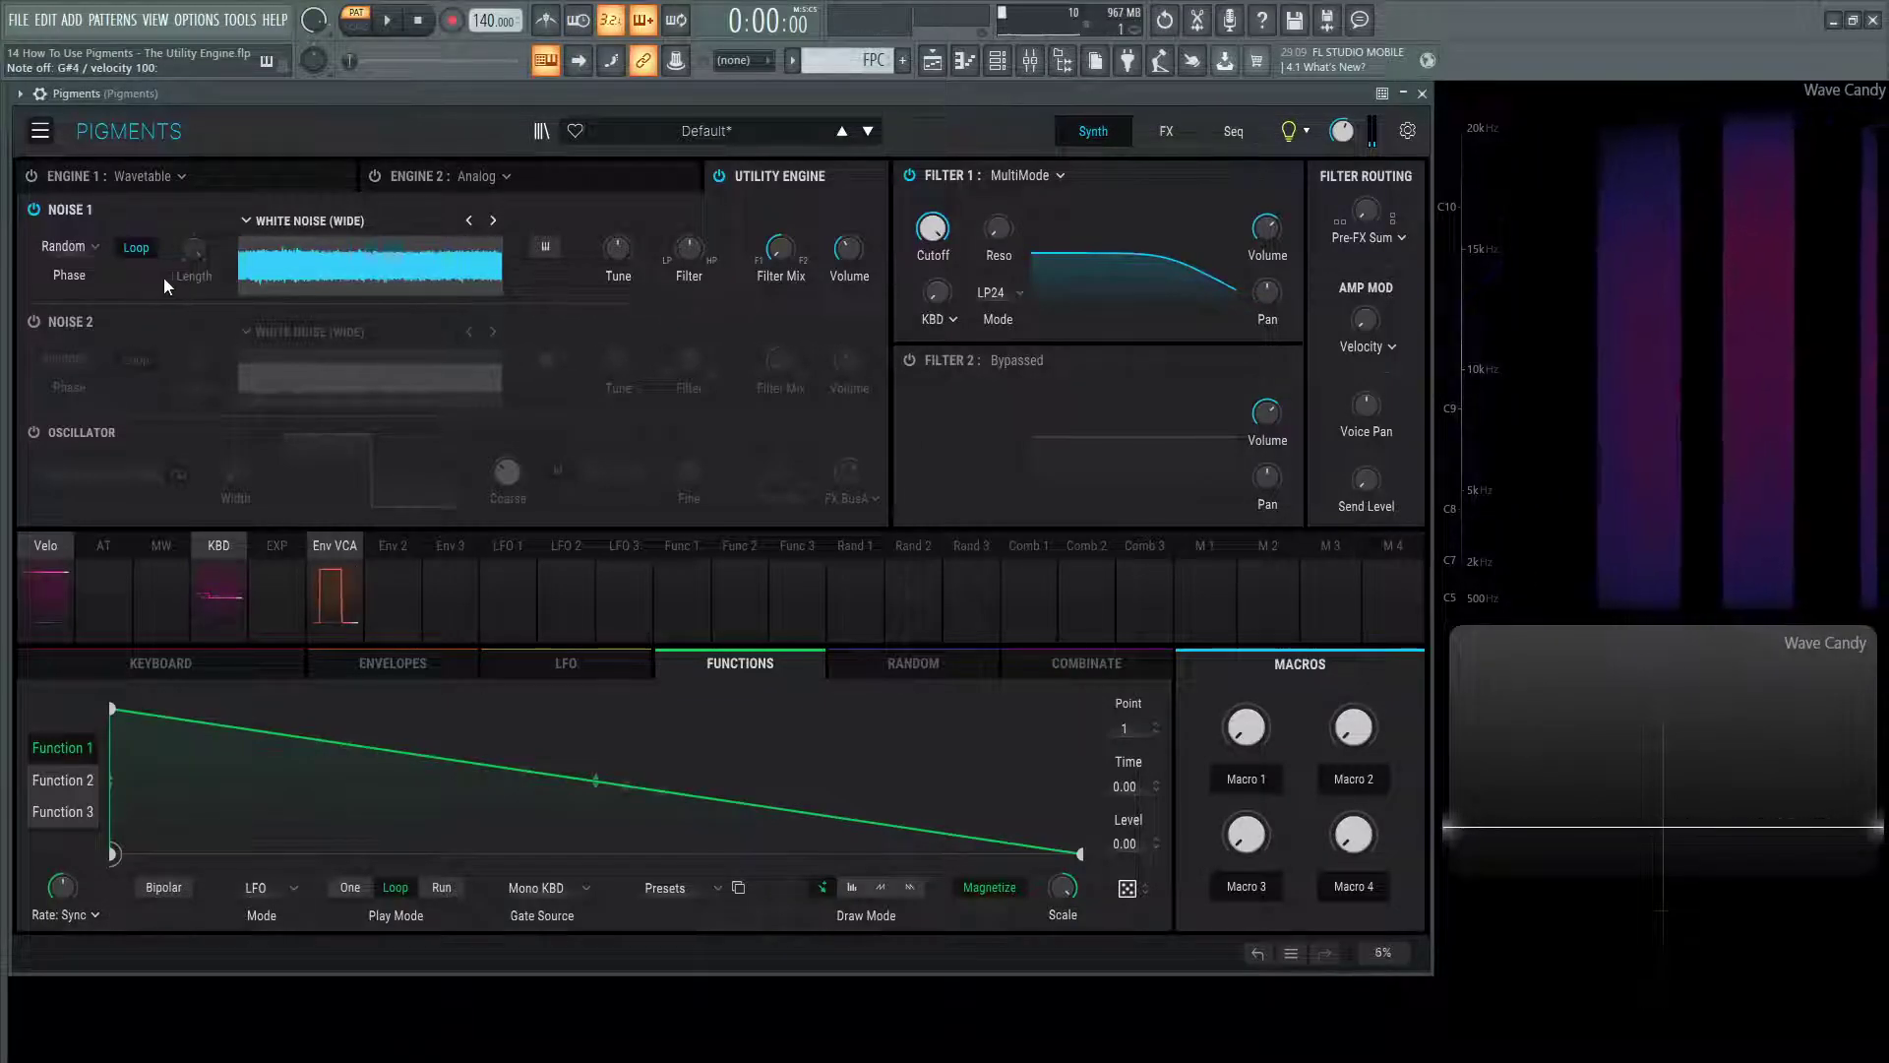
left_click(144, 252)
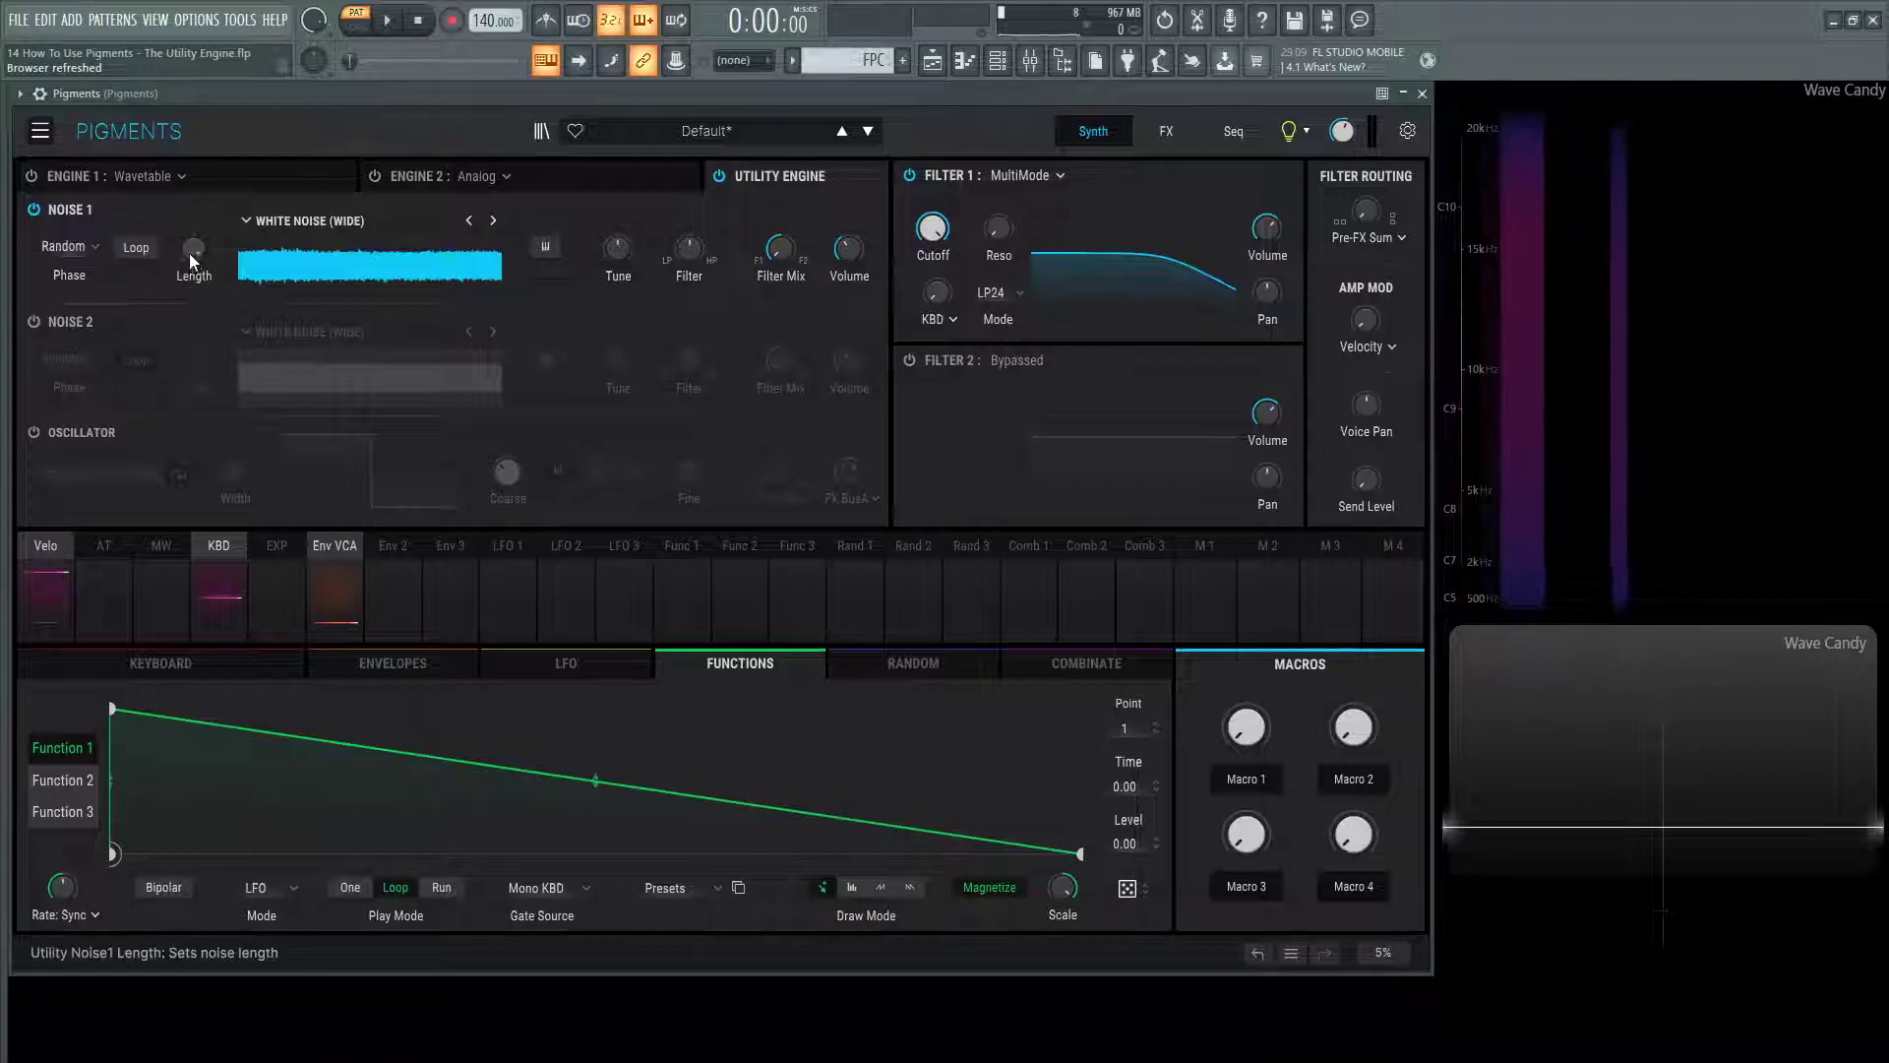
mouse_move(195, 256)
mouse_move(193, 251)
left_mouse_down()
mouse_move(193, 290)
mouse_move(192, 251)
left_mouse_up()
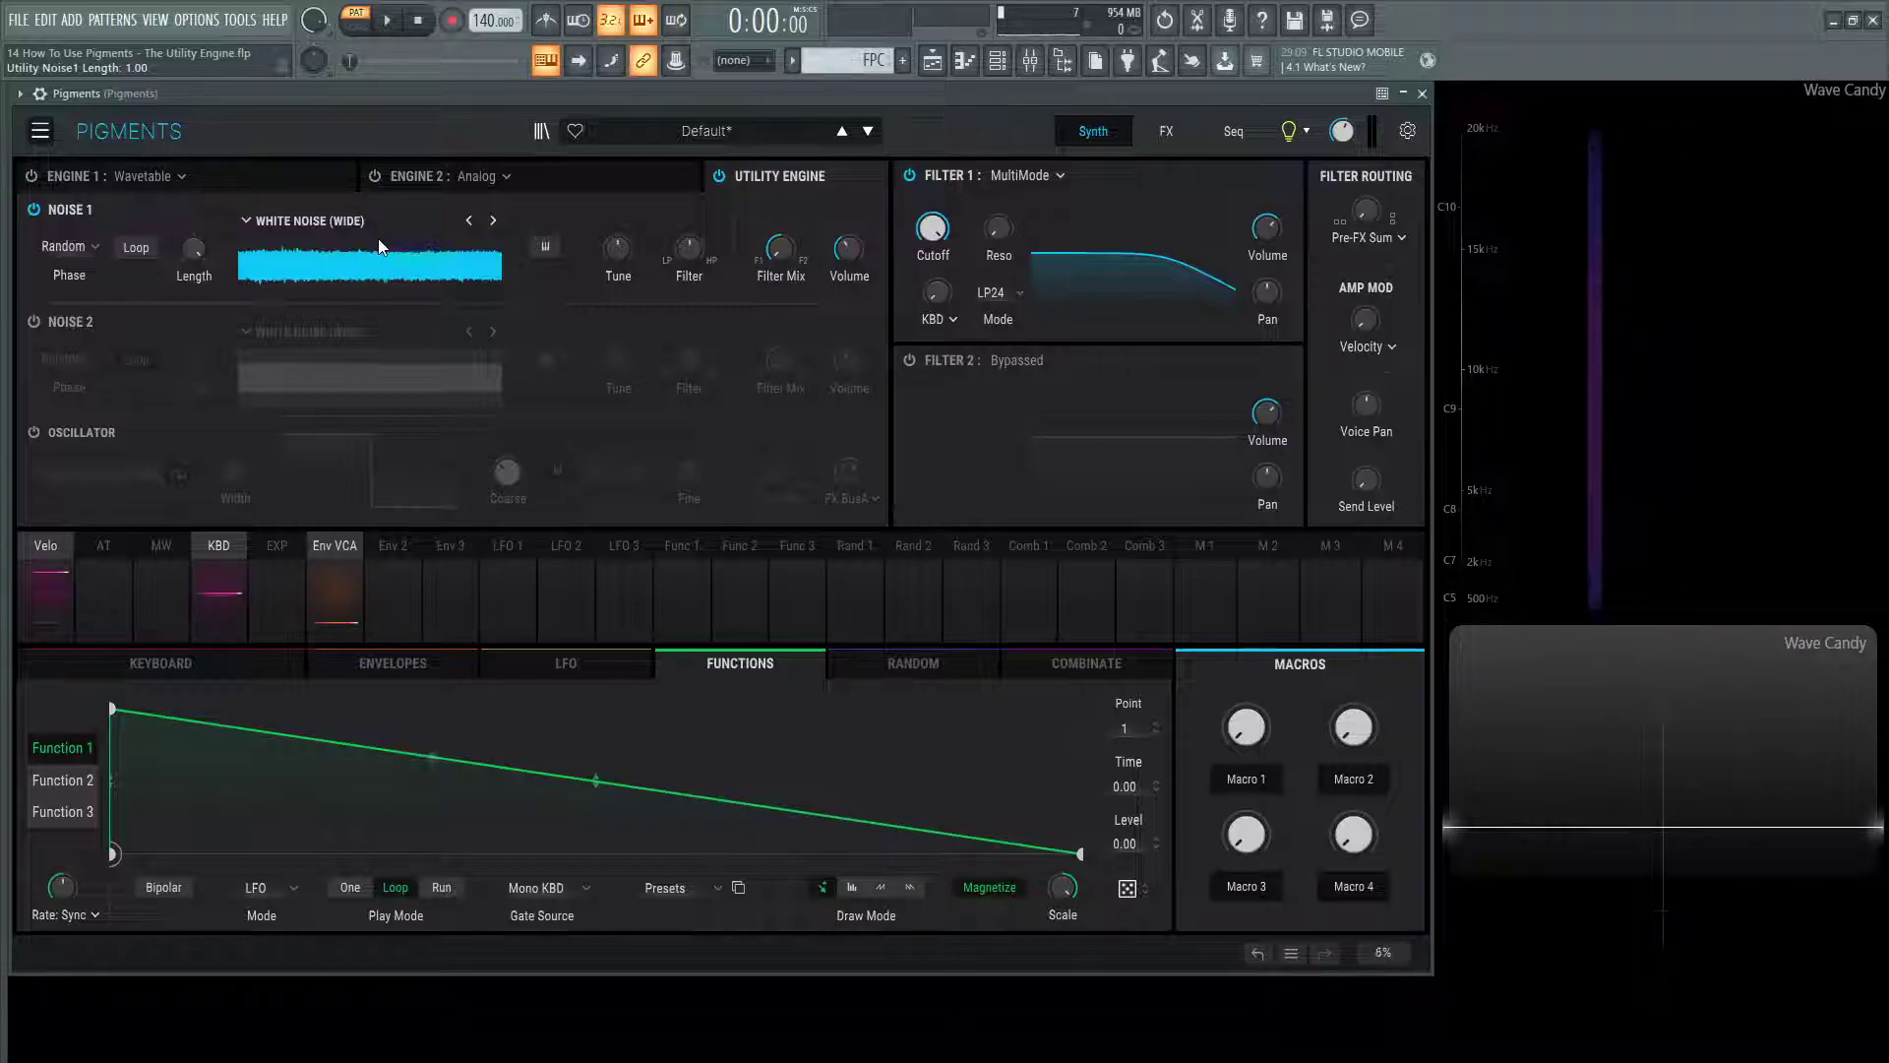
Audition Digital samples from Resonators High Cluster up to AM Ring for Noise 1, plus Grey Area and Digital Foundry from Atmos
left_click(342, 226)
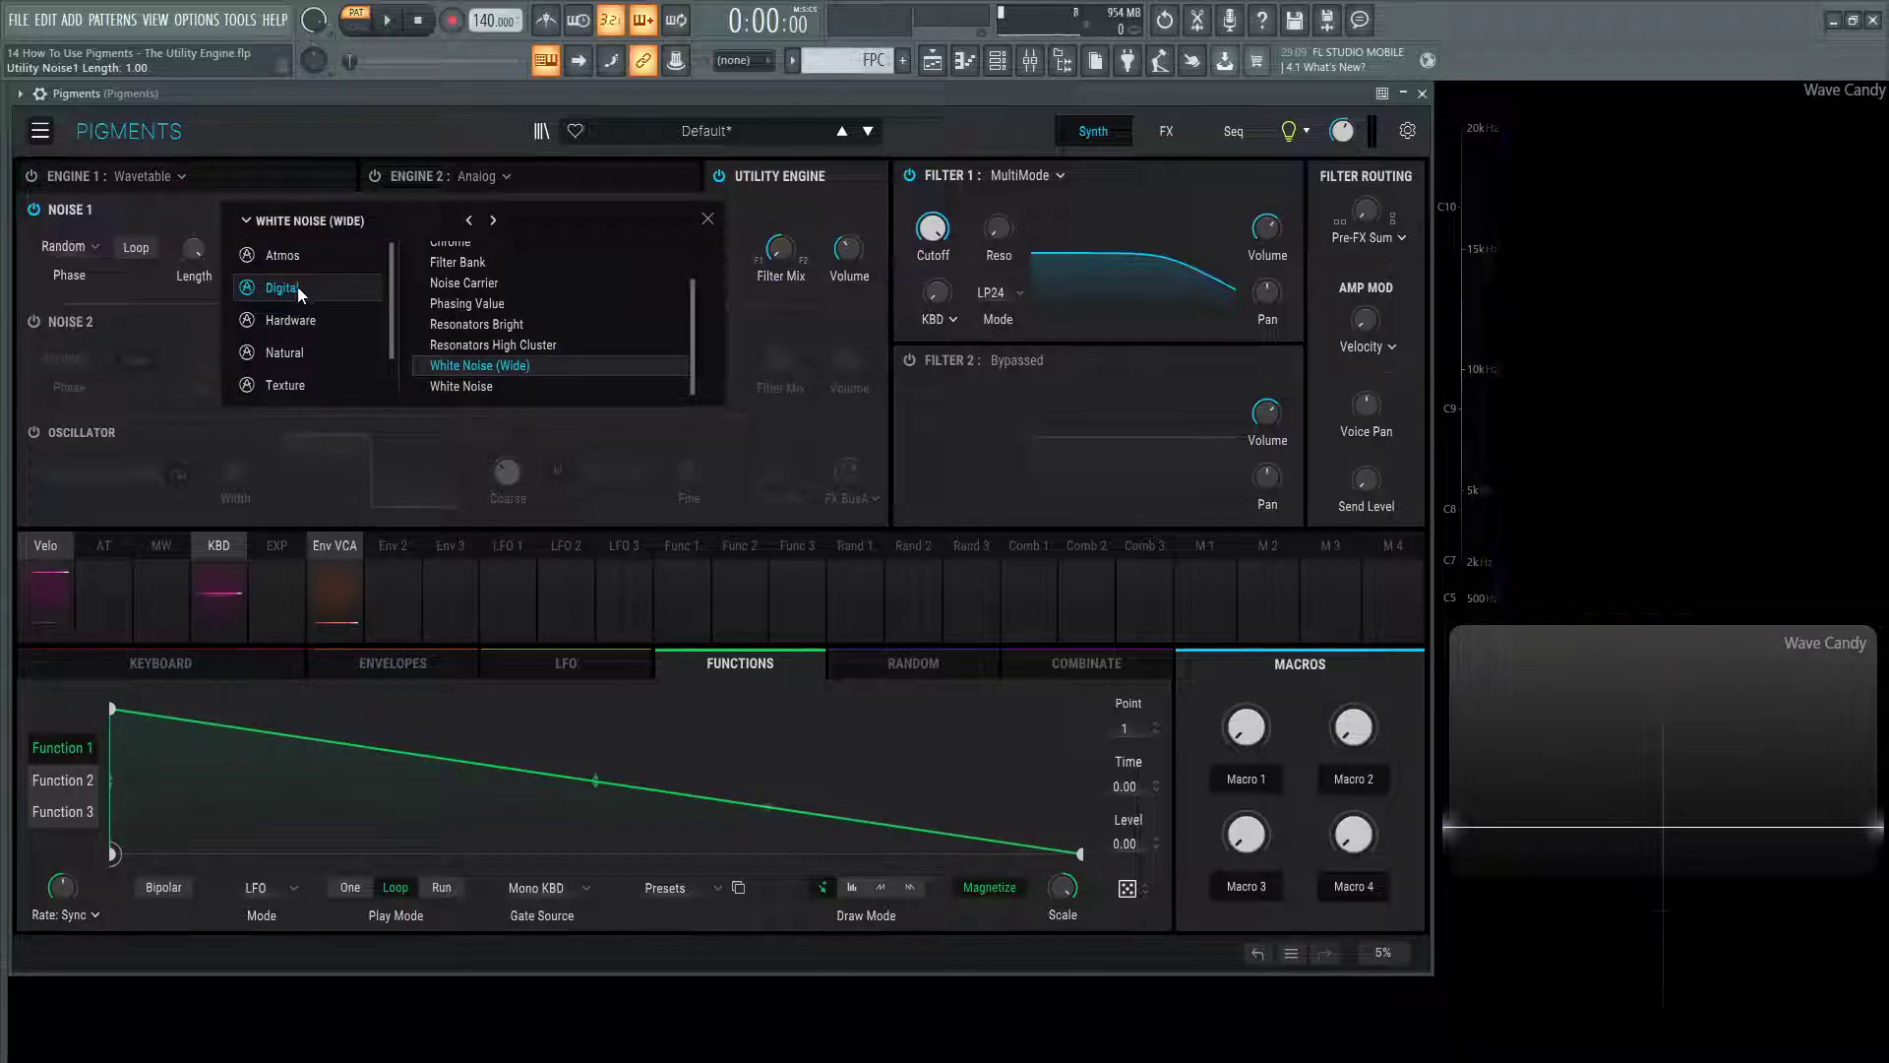
left_click(504, 345)
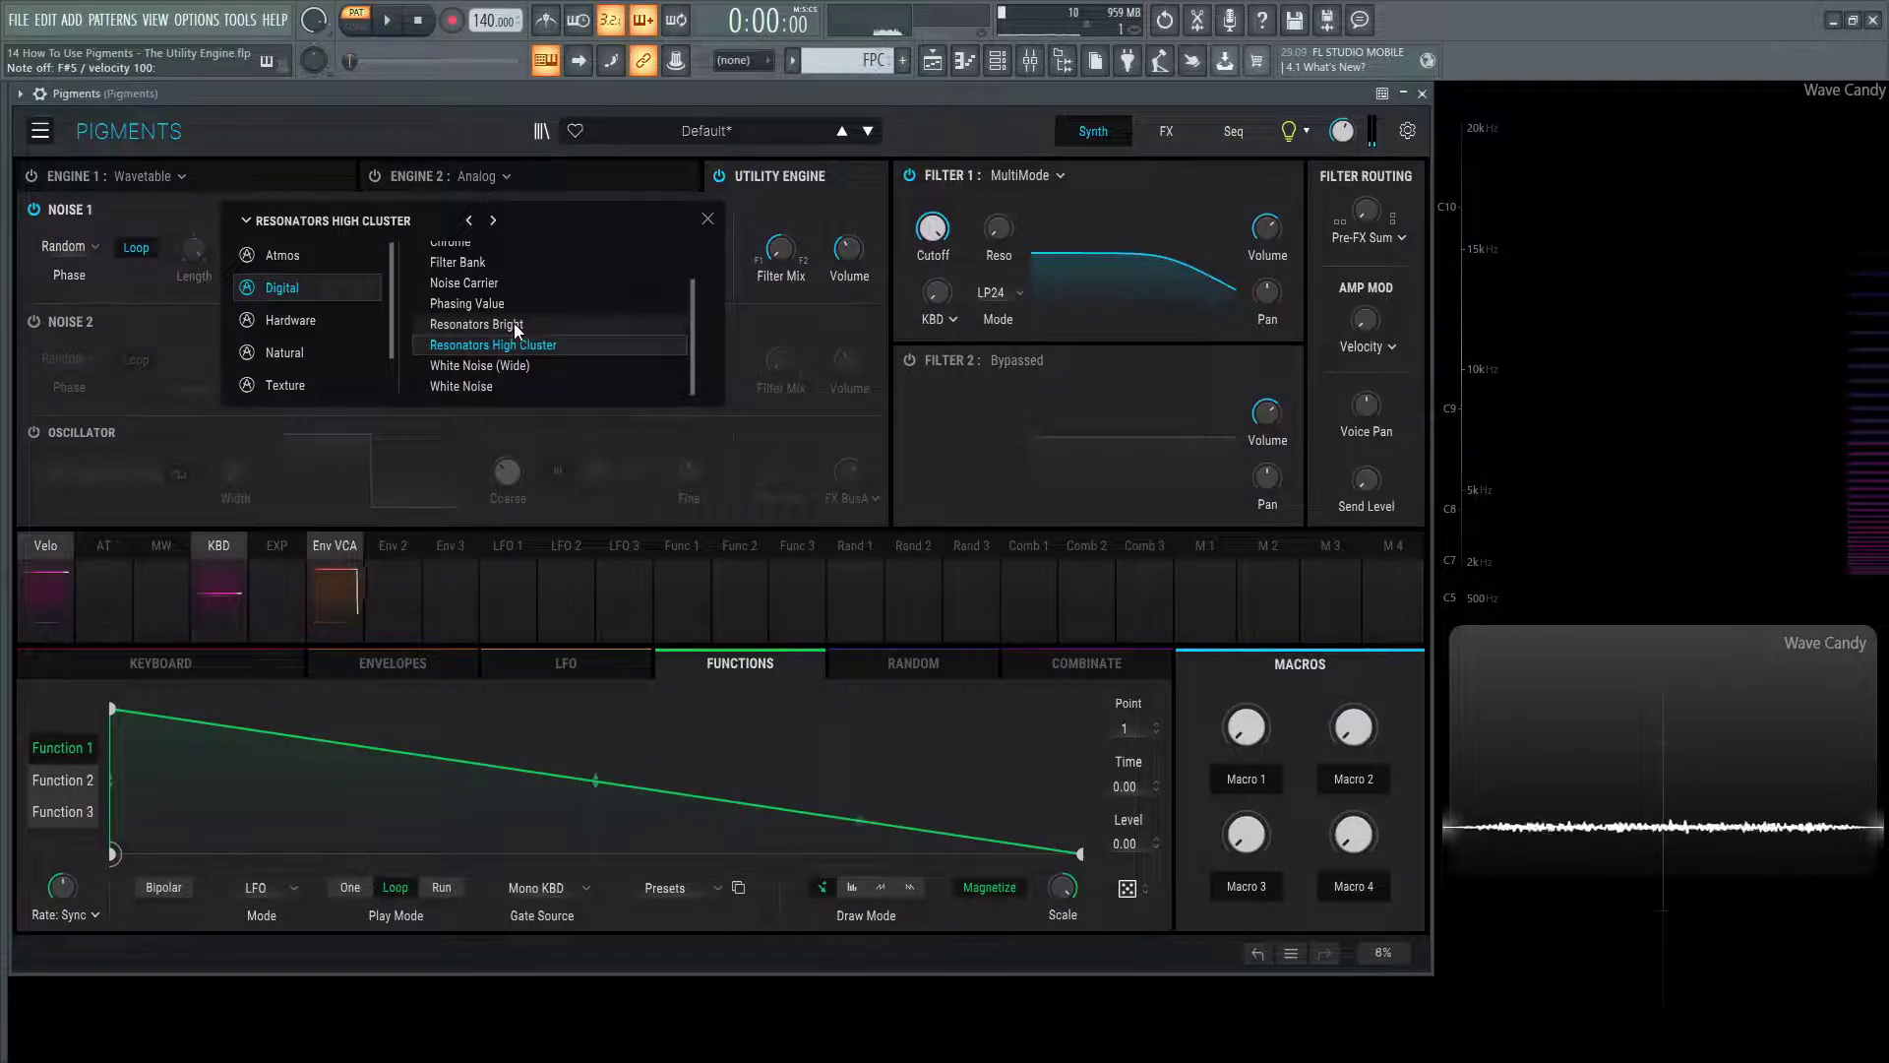
left_click(498, 319)
left_click(498, 305)
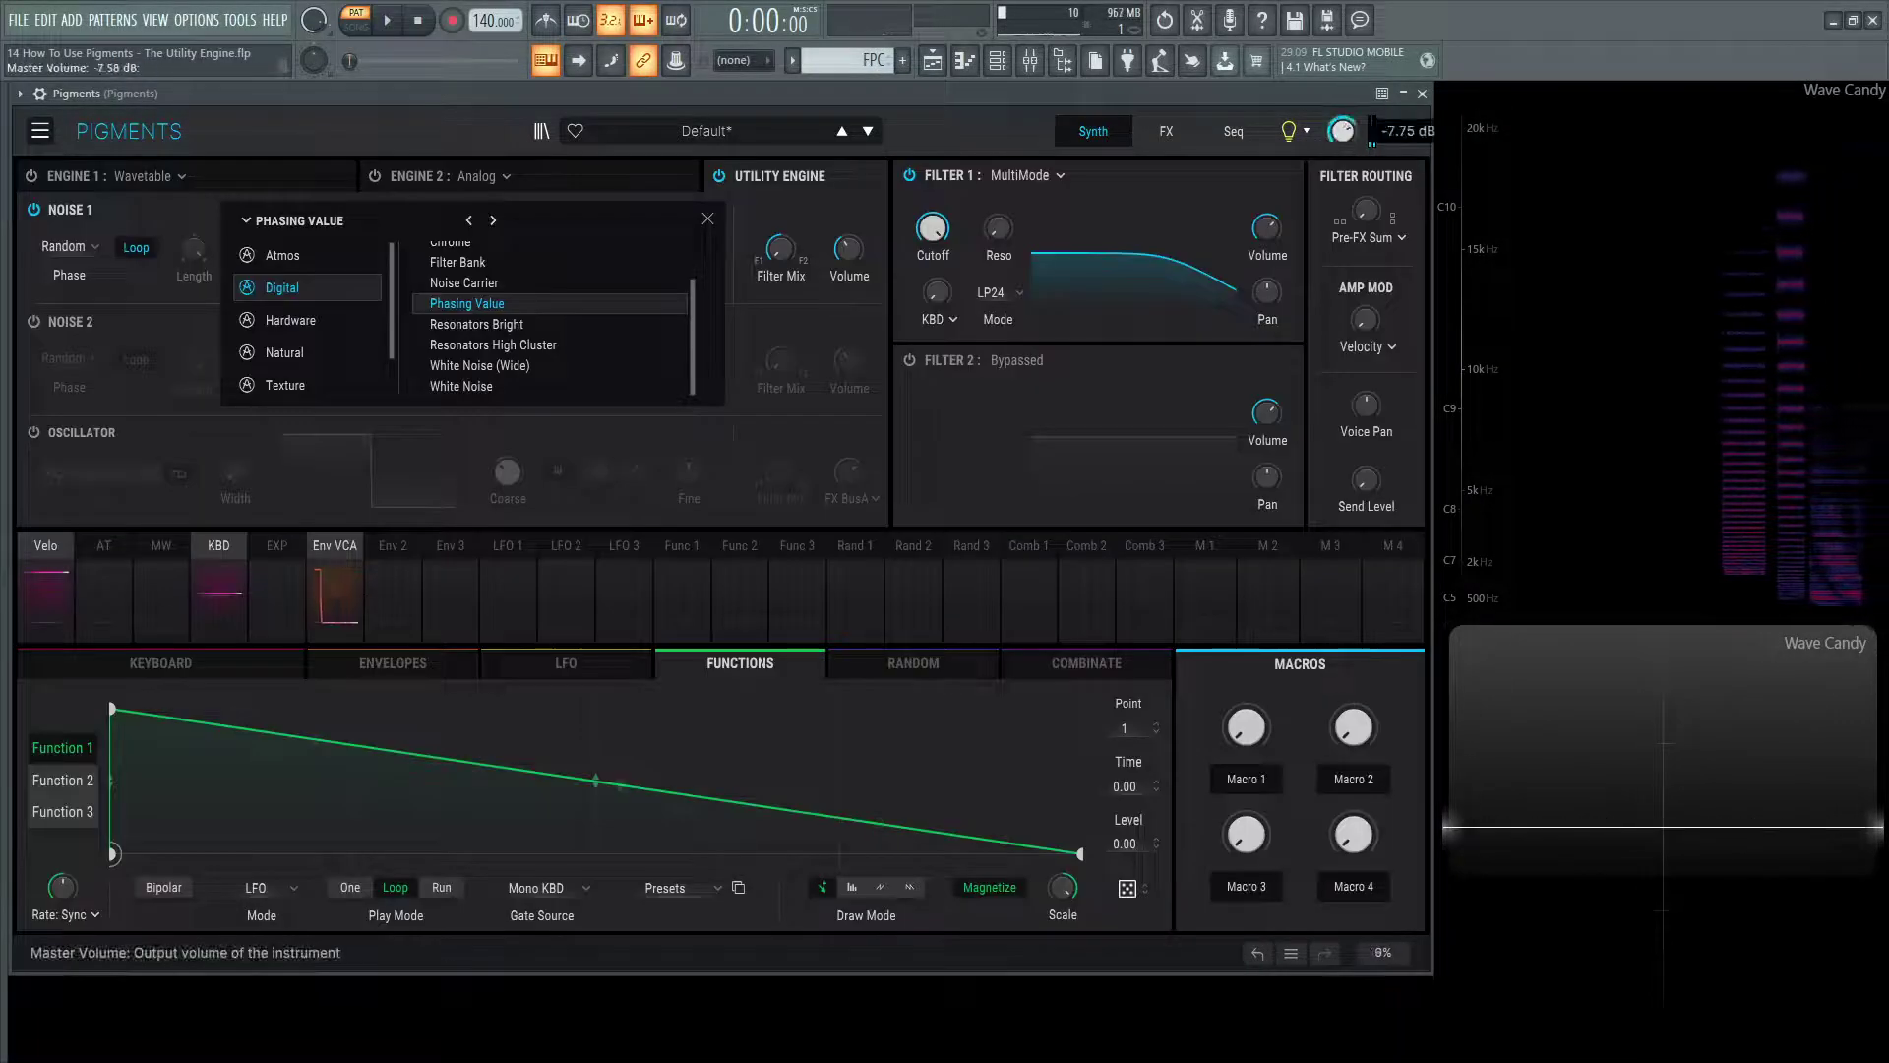
left_click(488, 279)
left_click(490, 261)
scroll(498, 275, "up", 2)
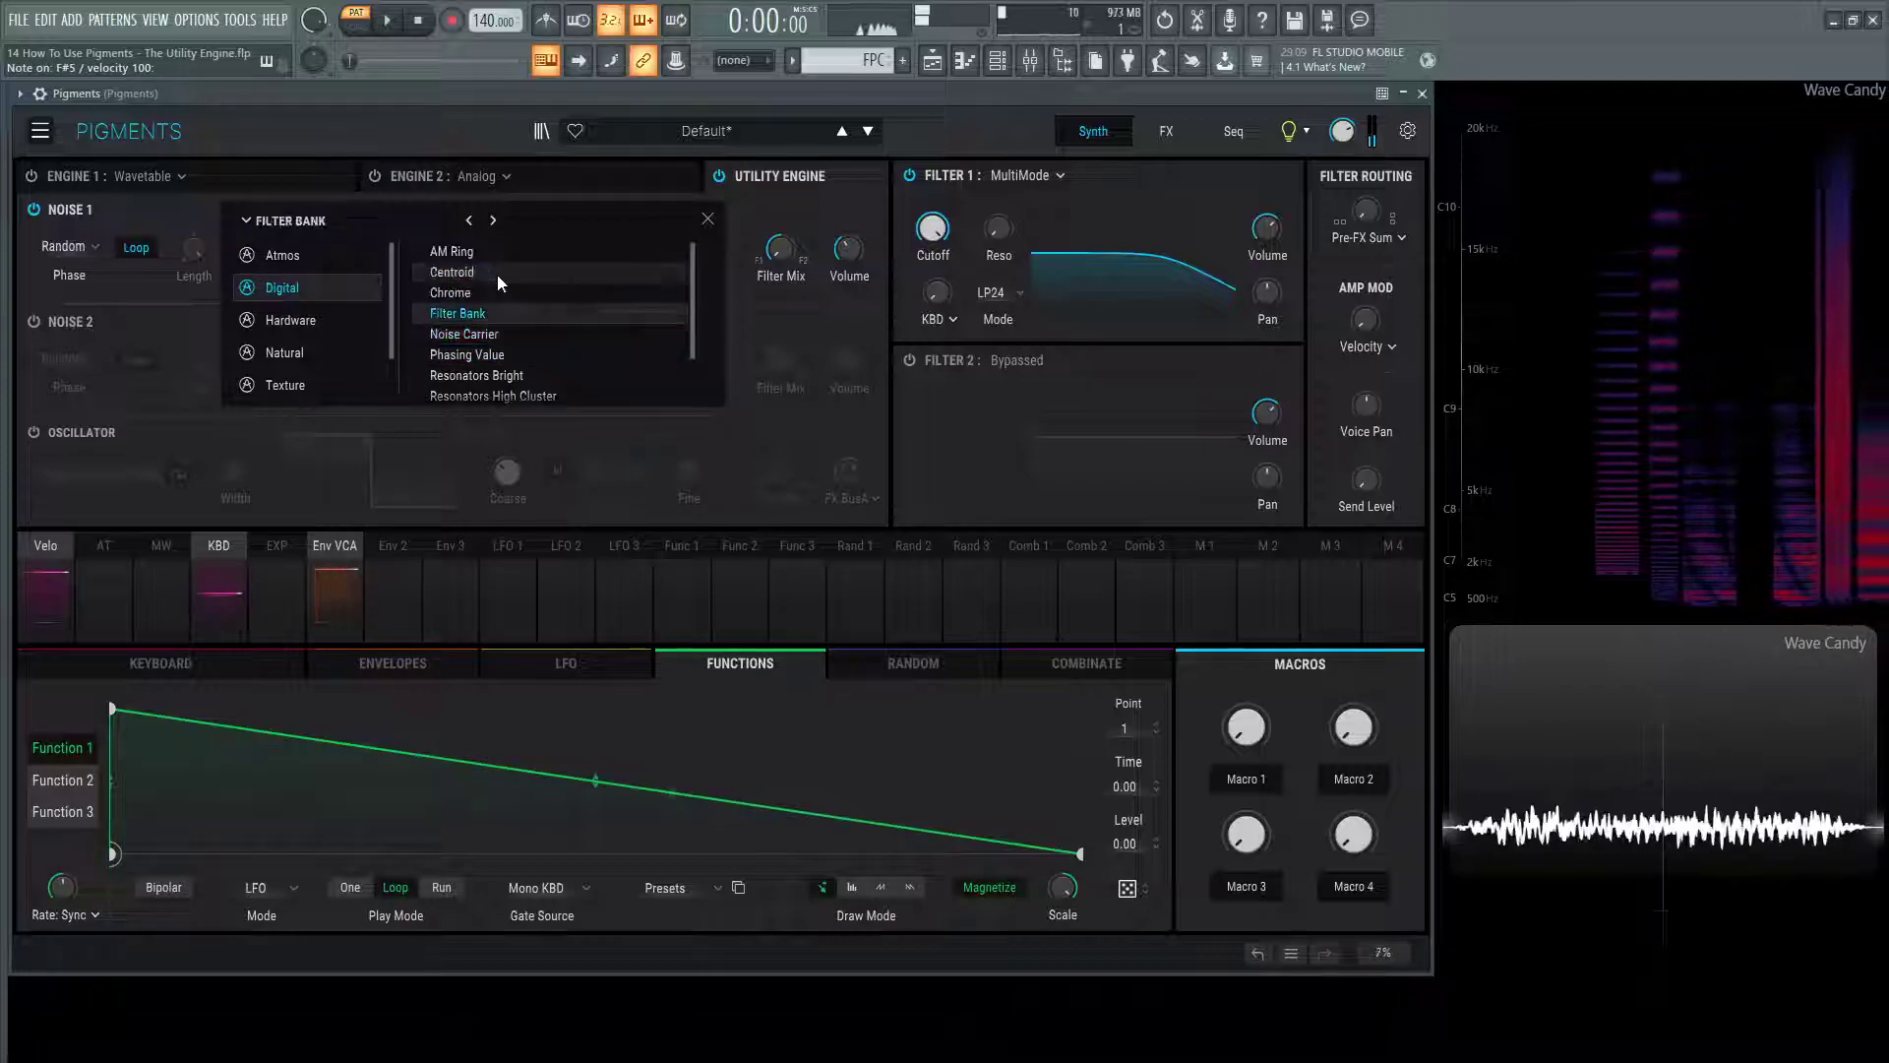
left_click(476, 273)
left_click(473, 255)
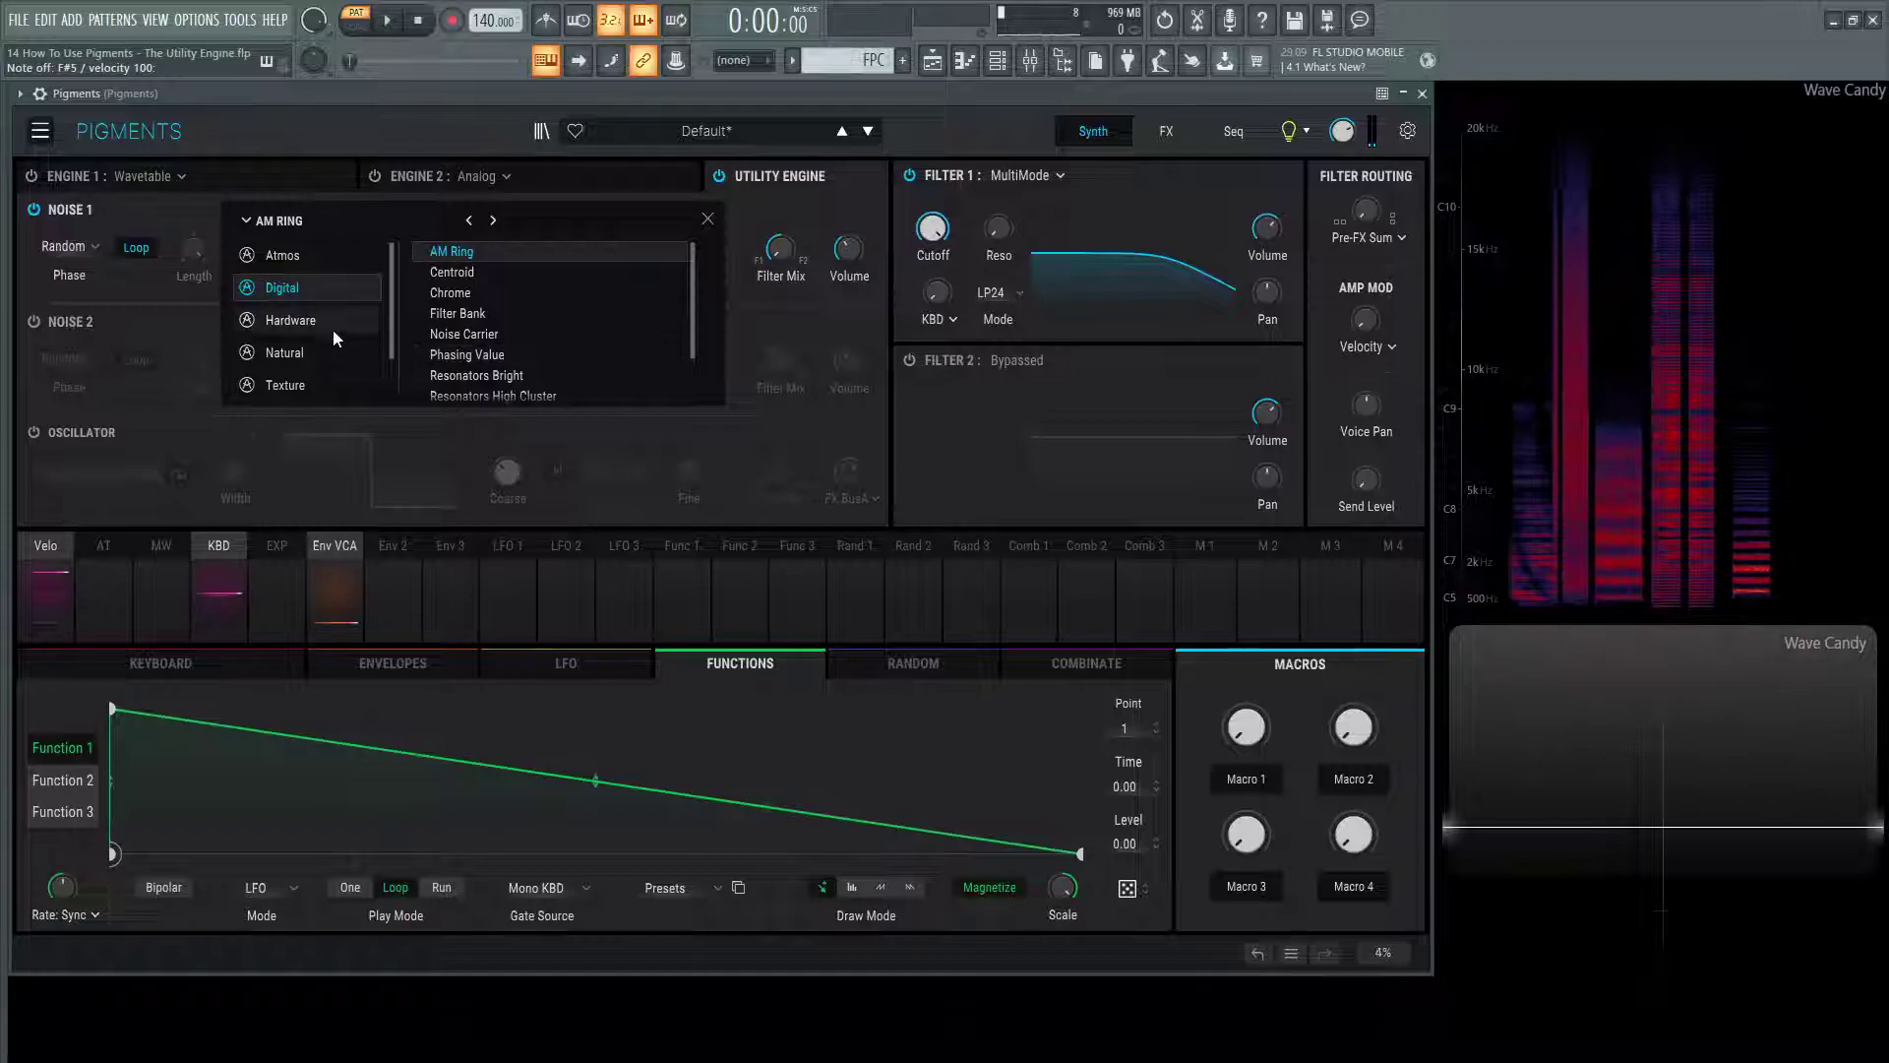
left_click(281, 255)
left_click(486, 293)
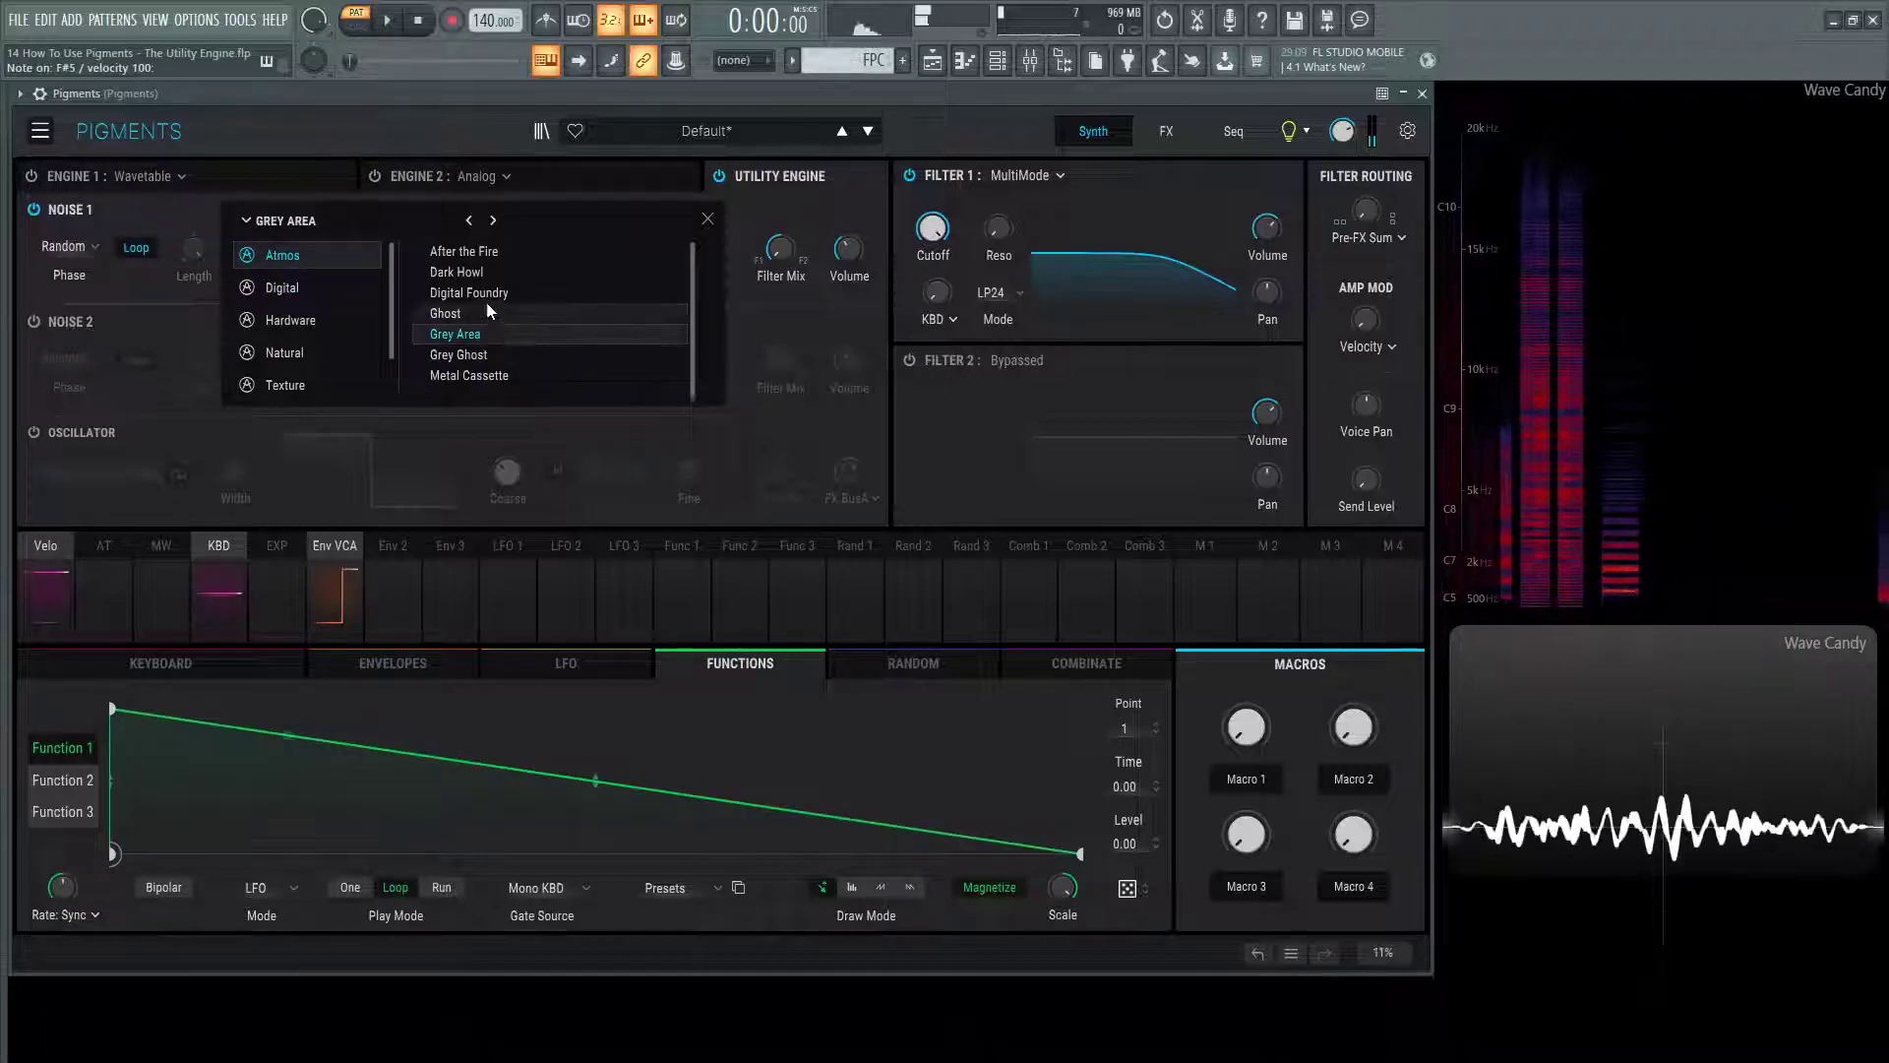
Audition the Transients samples Glue and Ducitone for Noise 1, and load Marimba
scroll(319, 333, "down", 1)
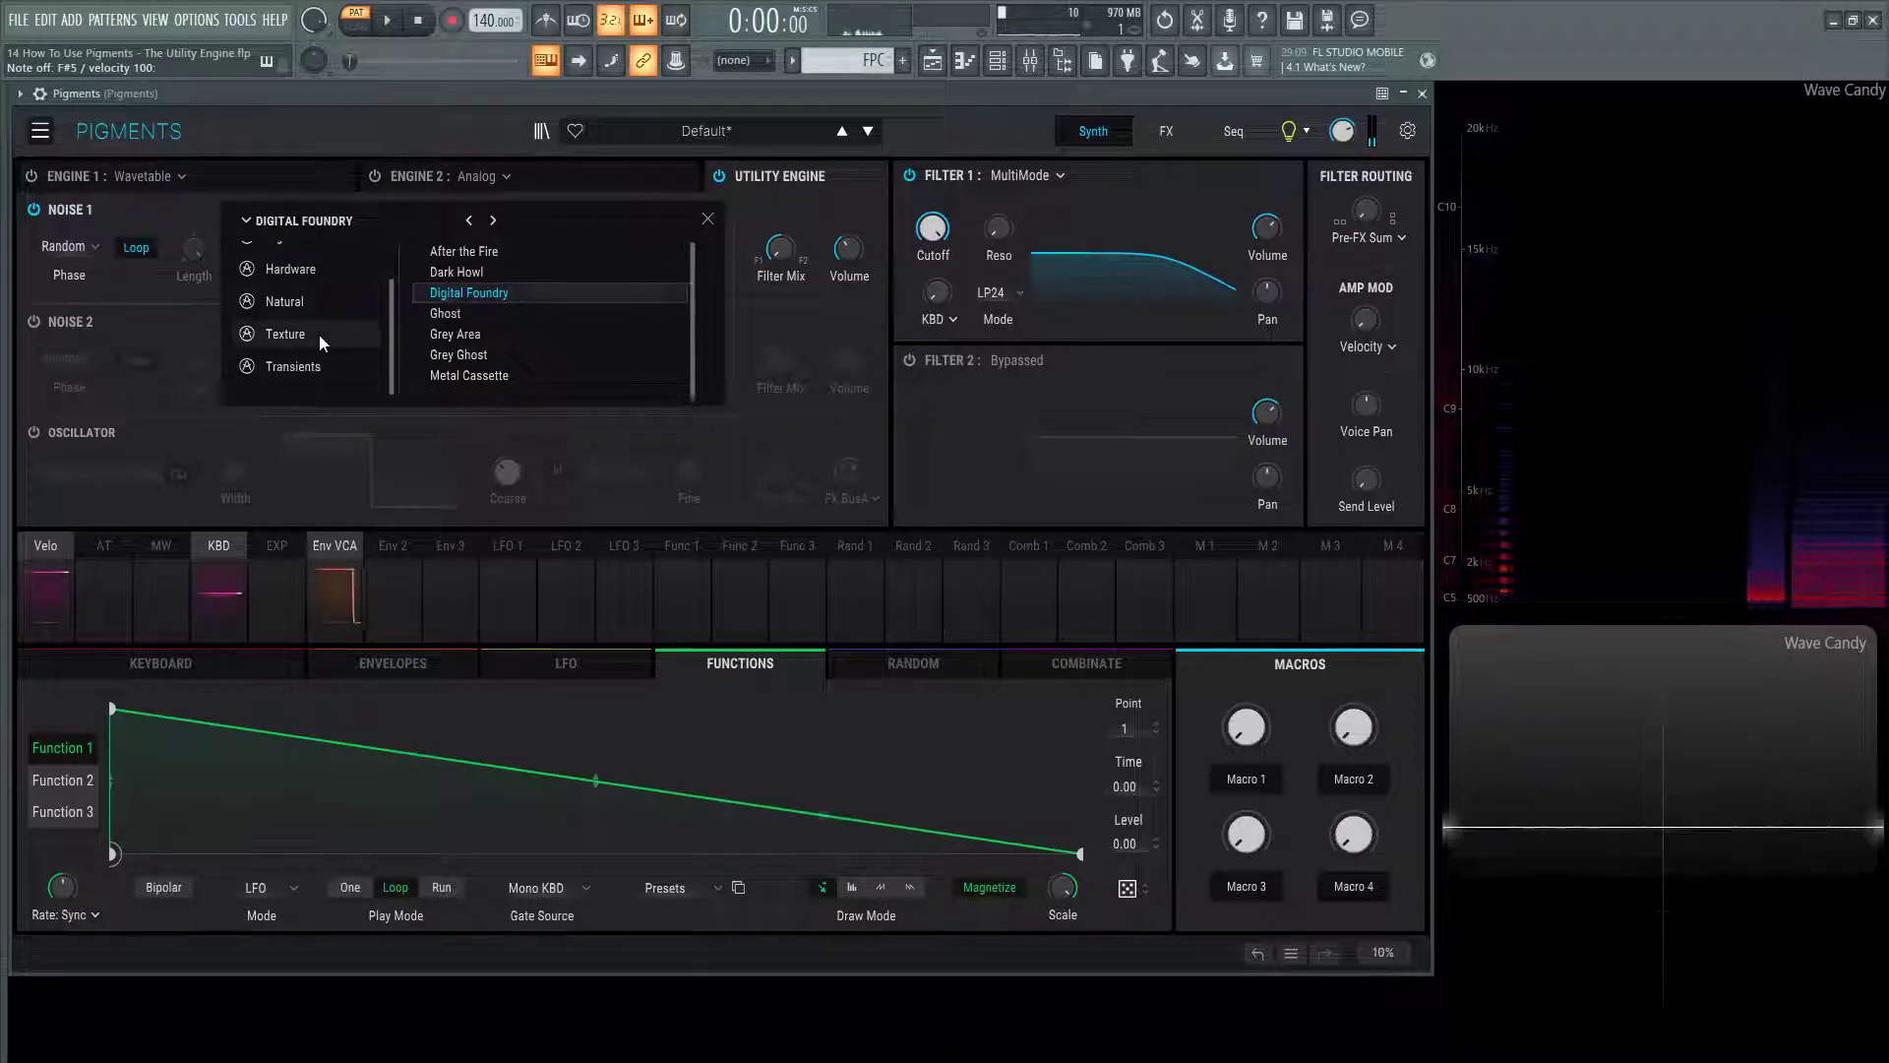
left_click(317, 366)
left_click(474, 334)
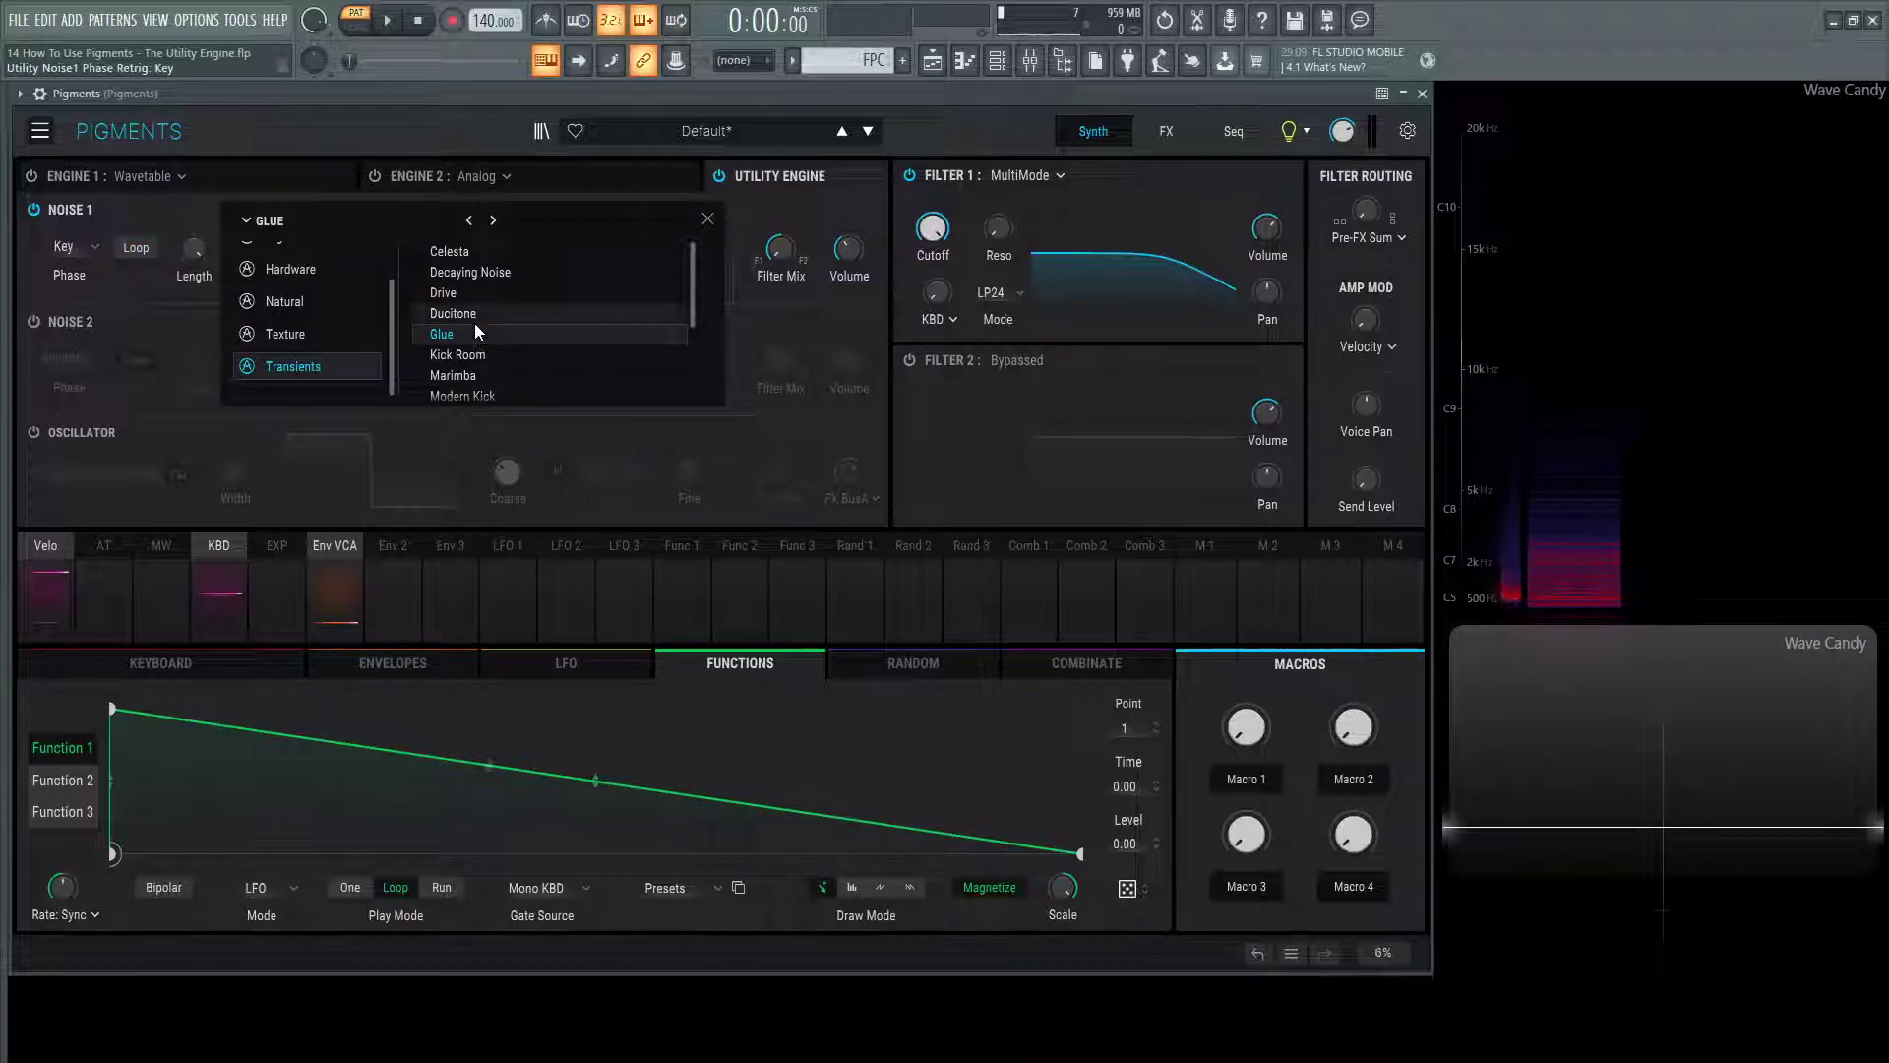
left_click(480, 311)
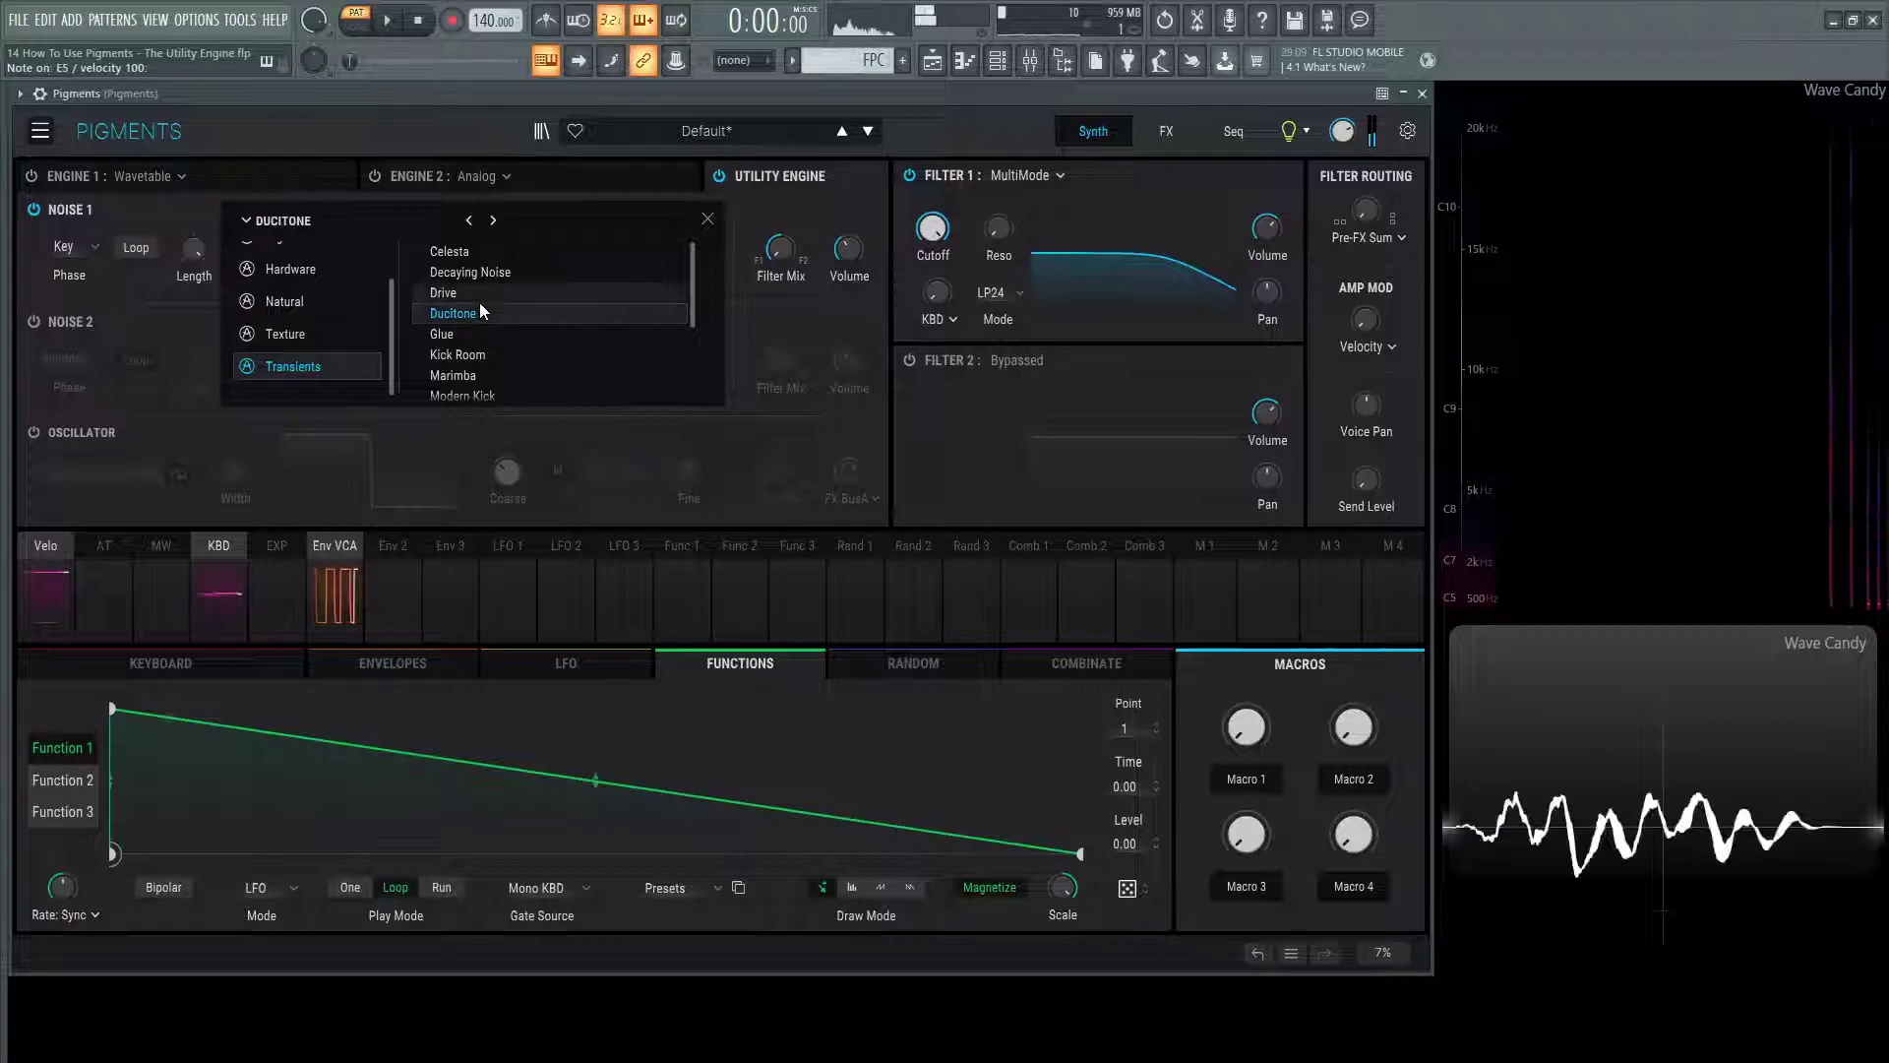
left_click(496, 373)
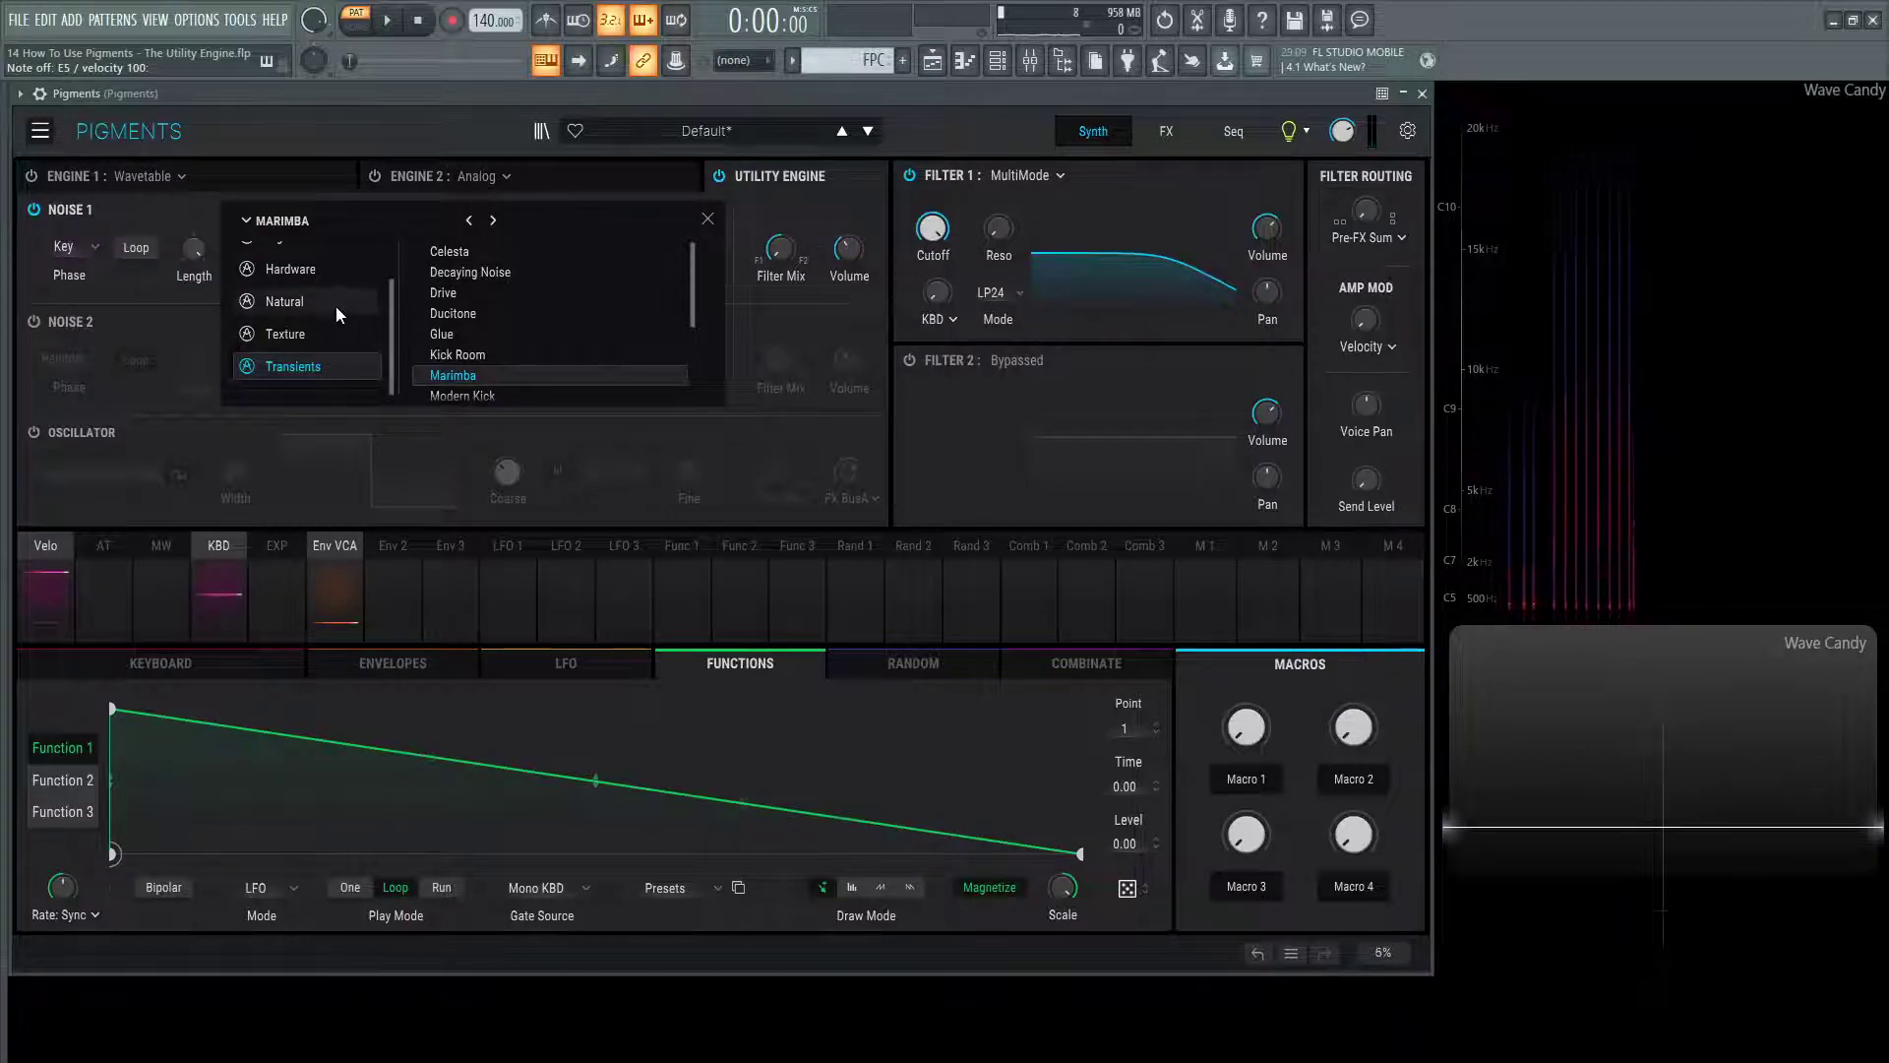
mouse_move(223, 472)
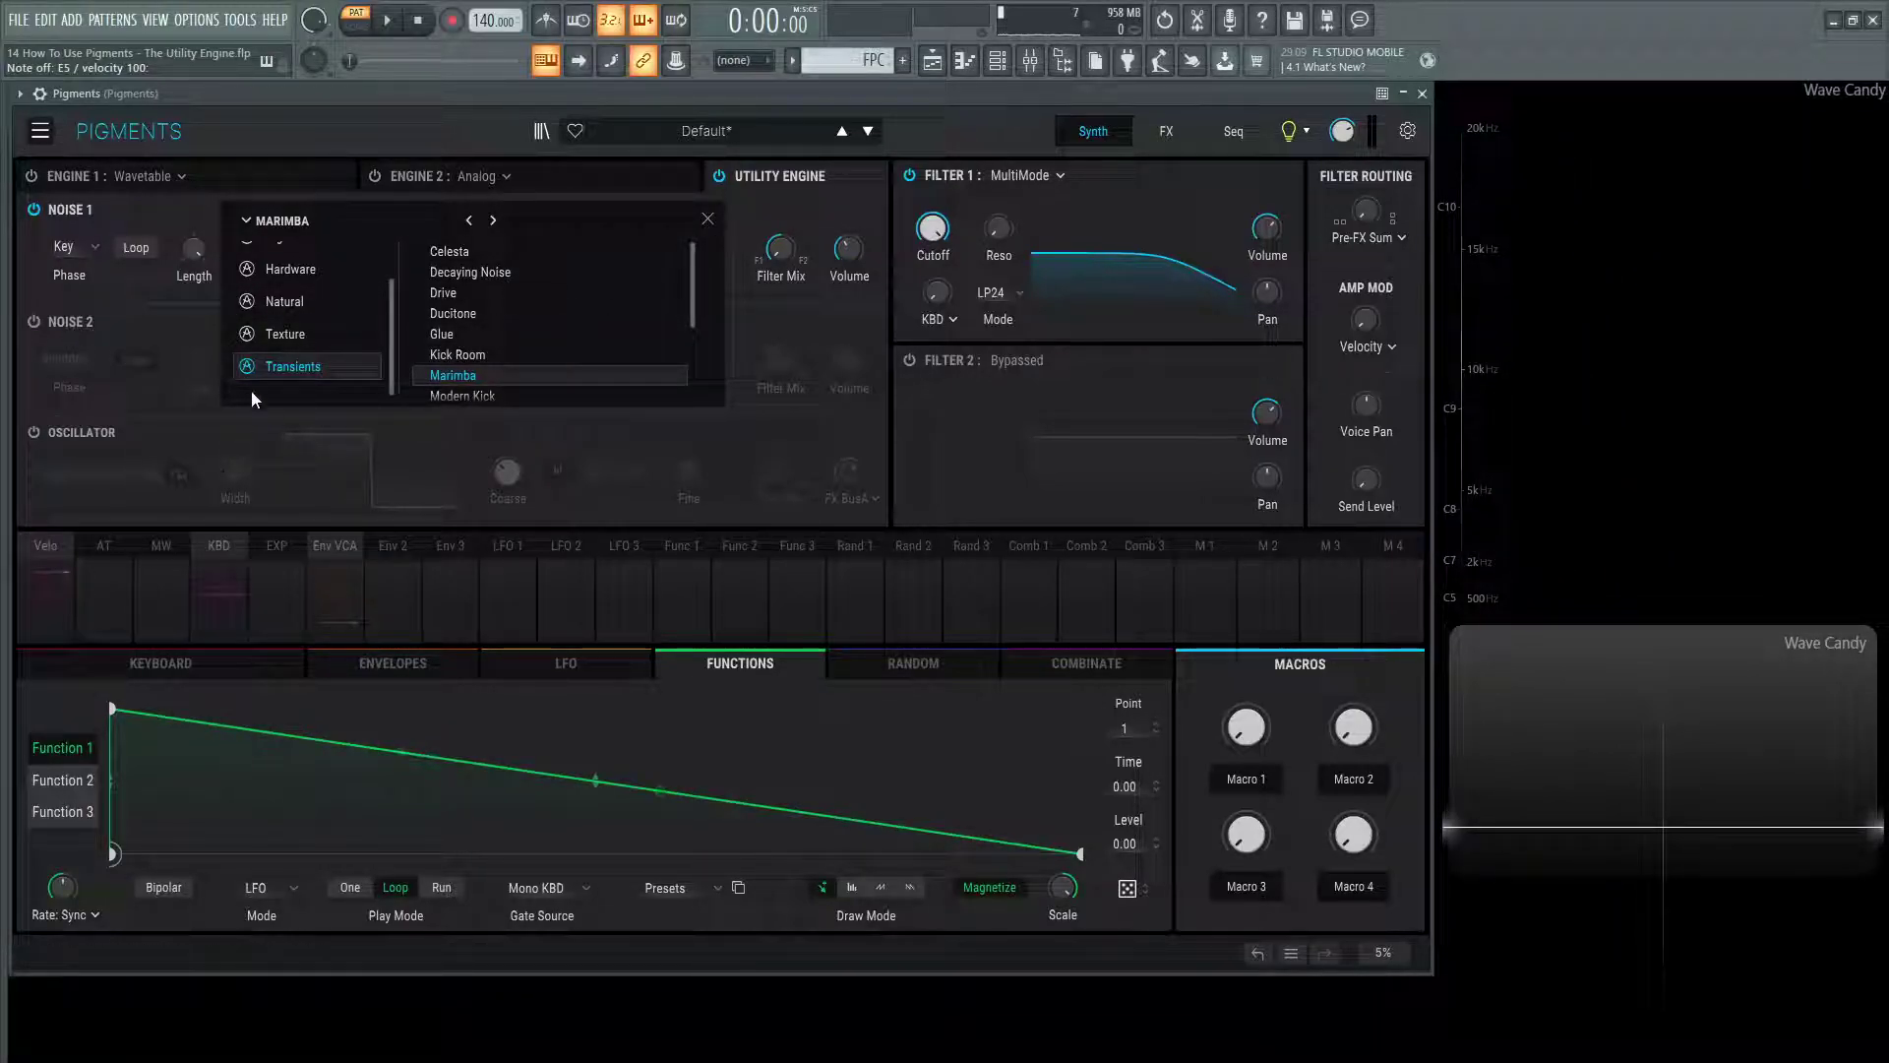
Audition the Transients samples Glue and Drive for Noise 1, and load Phasing Value from the Digital category
left_click(464, 333)
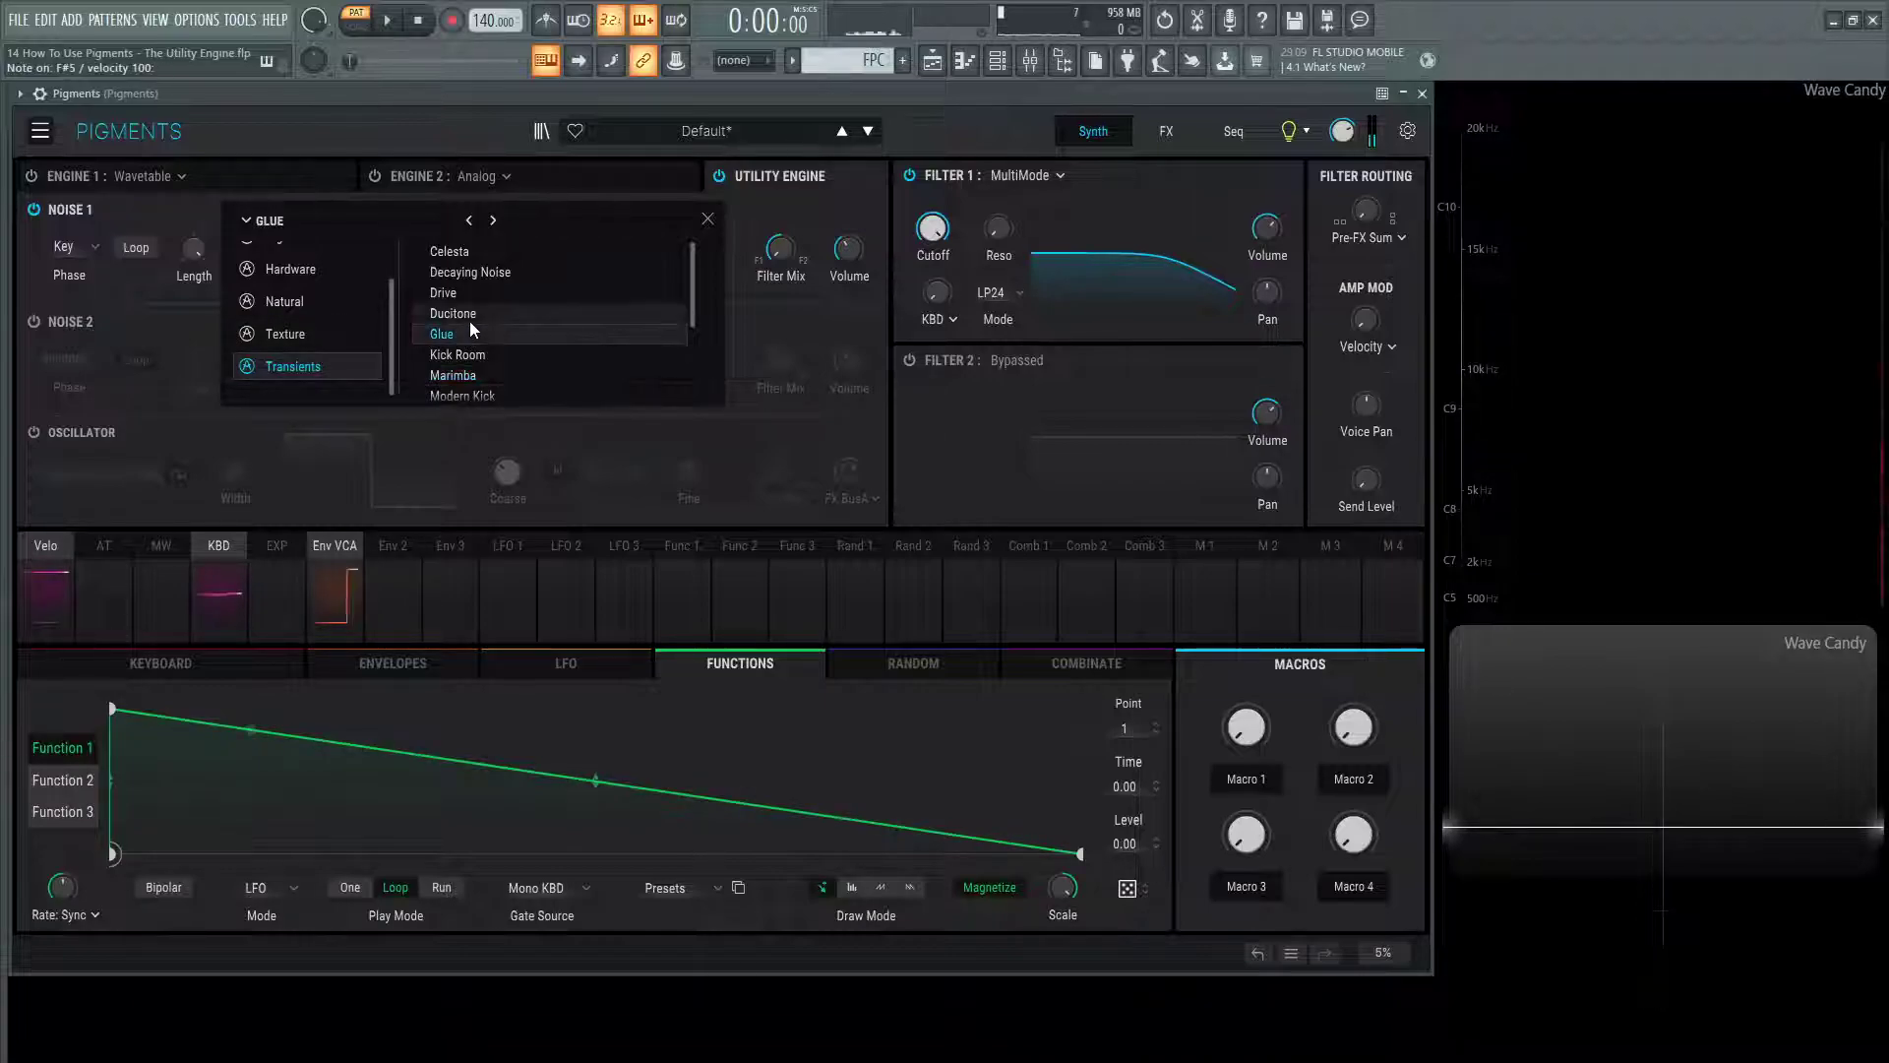
left_click(467, 293)
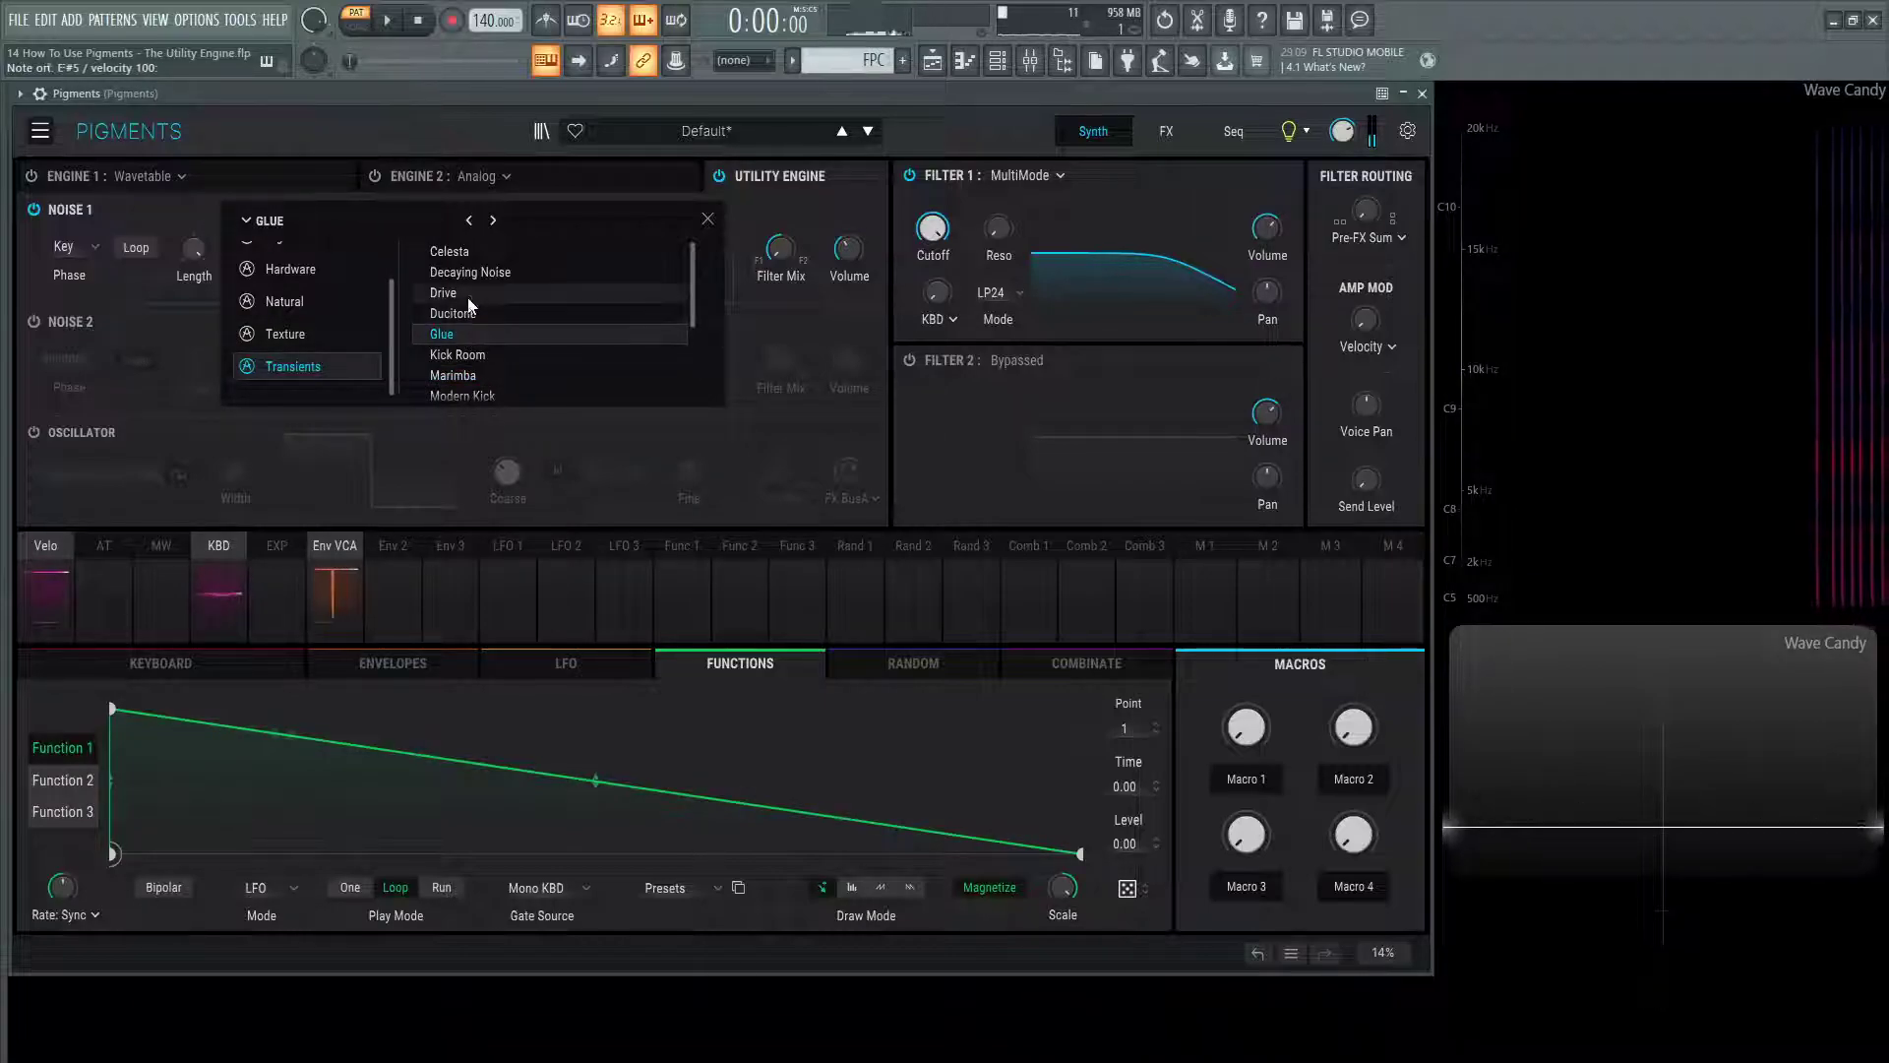
left_click(319, 299)
scroll(300, 301, "up", 2)
left_click(297, 291)
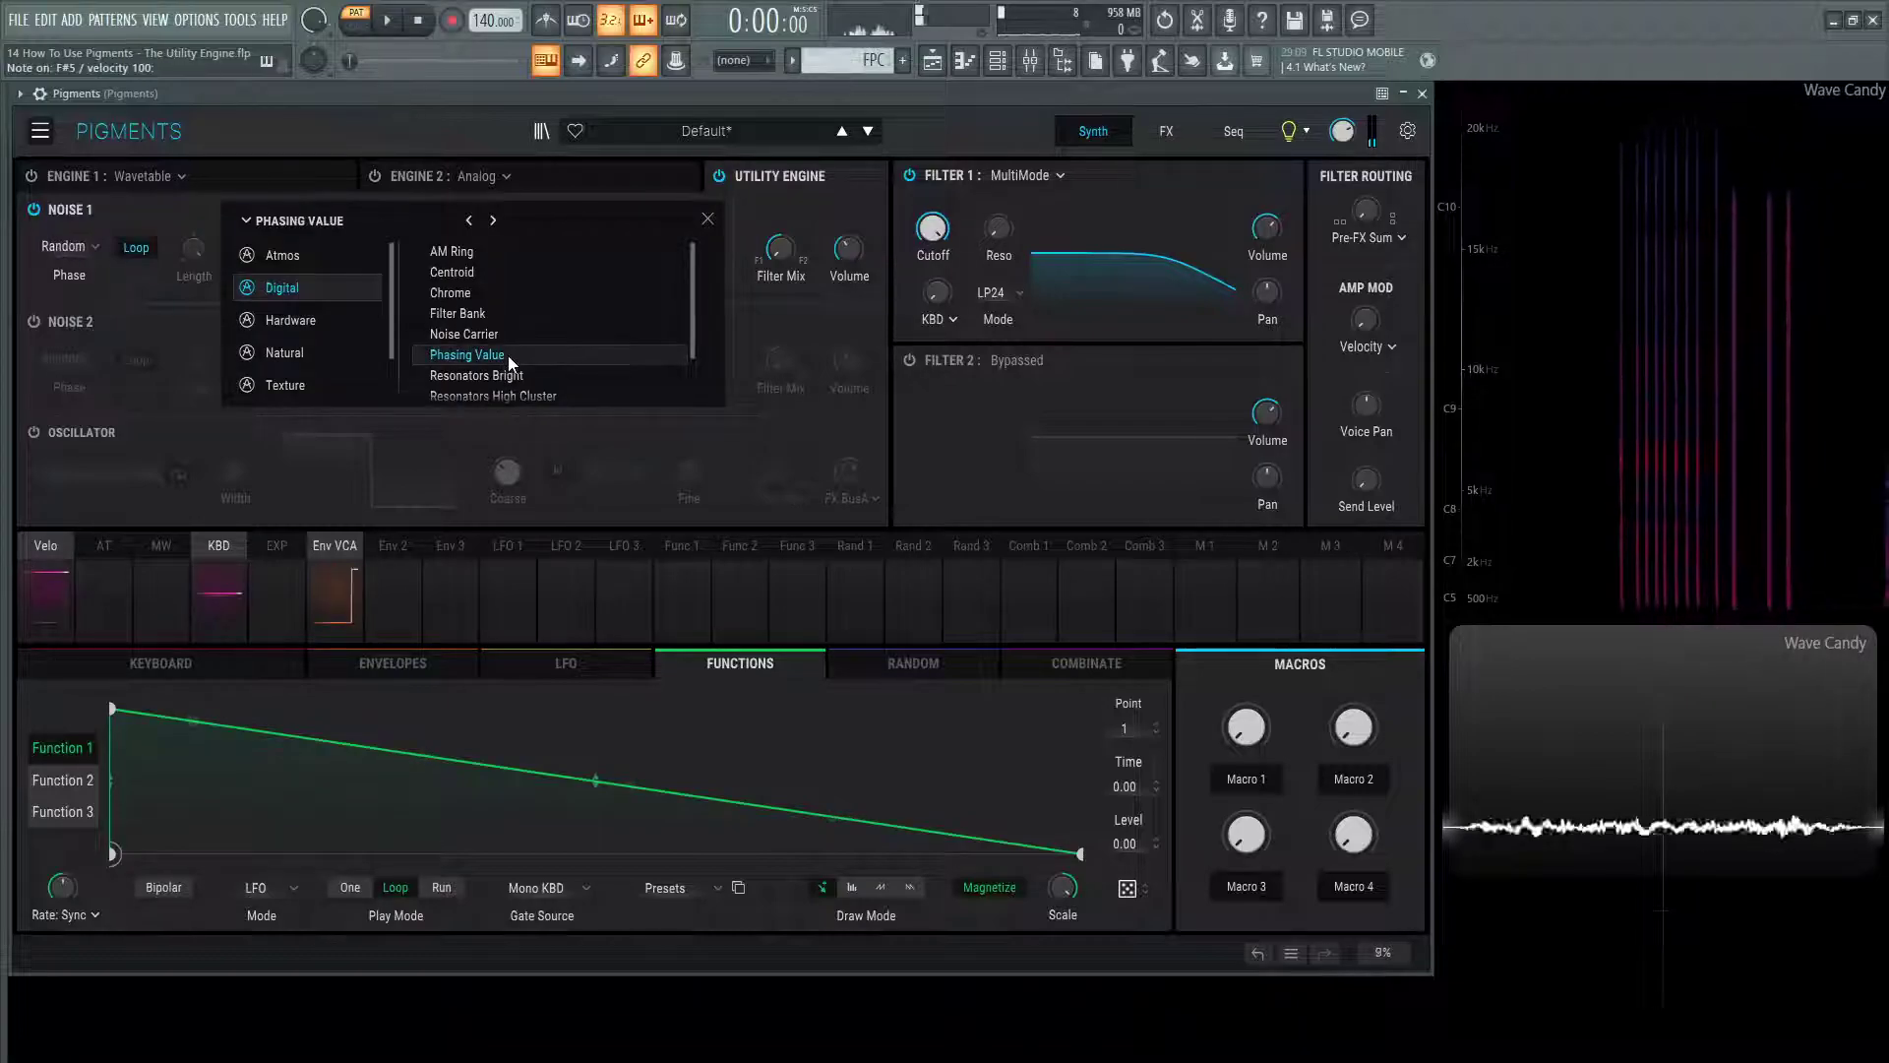
left_click(503, 375)
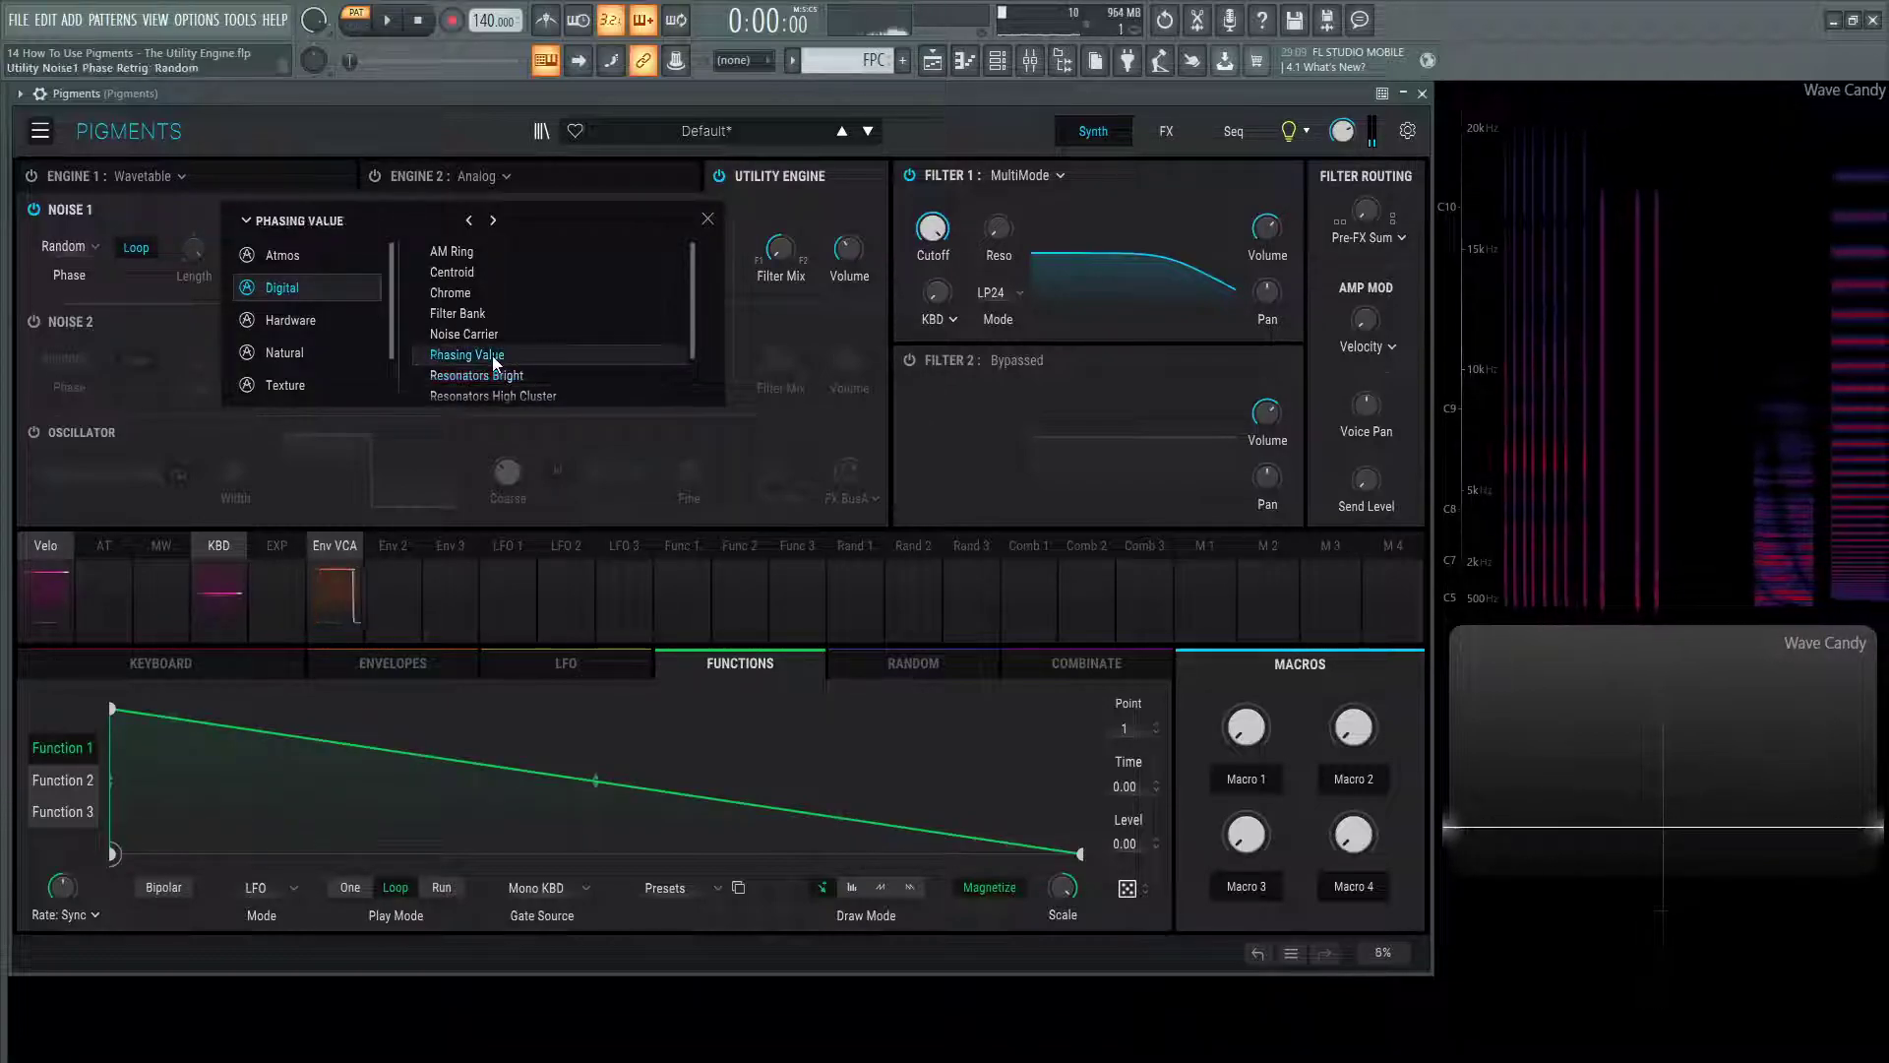
double_click(492, 357)
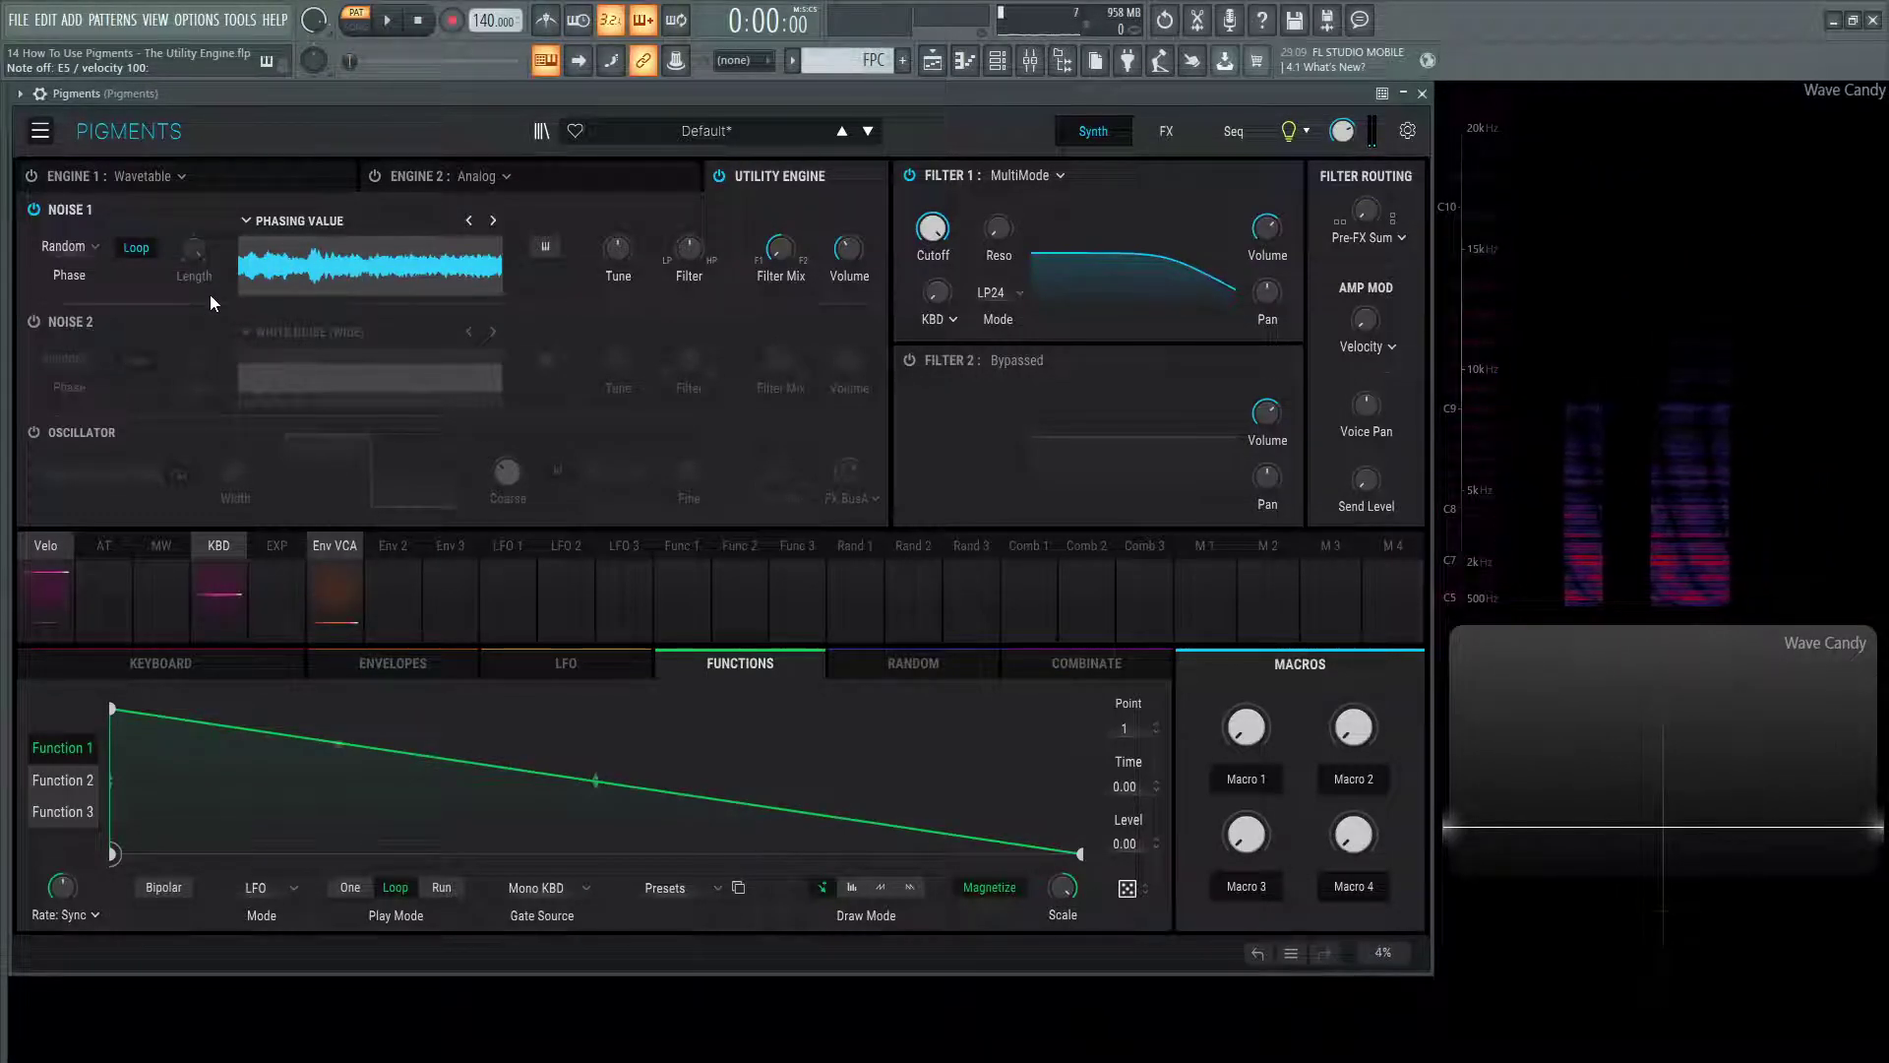
Try the Key phase retrigger mode on Noise 1 and return it to Random
left_click(61, 252)
left_click(73, 275)
left_click(234, 201)
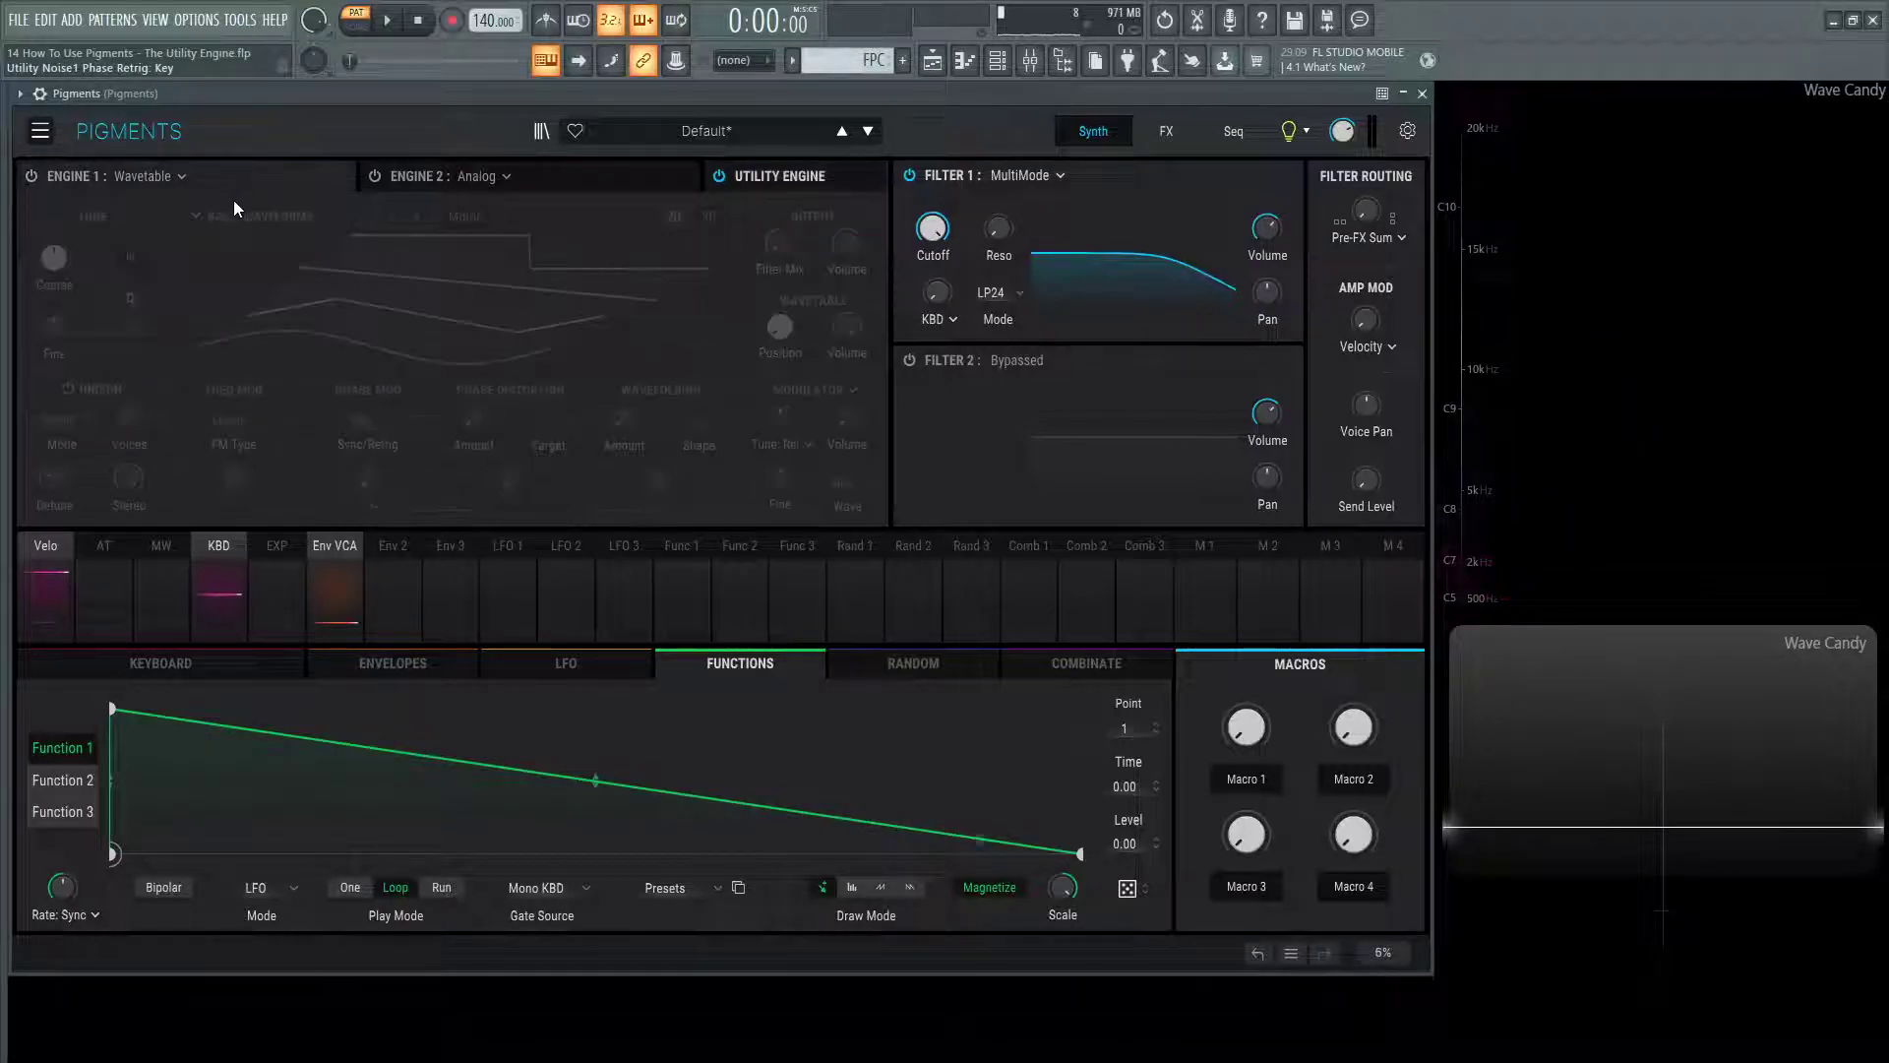
left_click(779, 181)
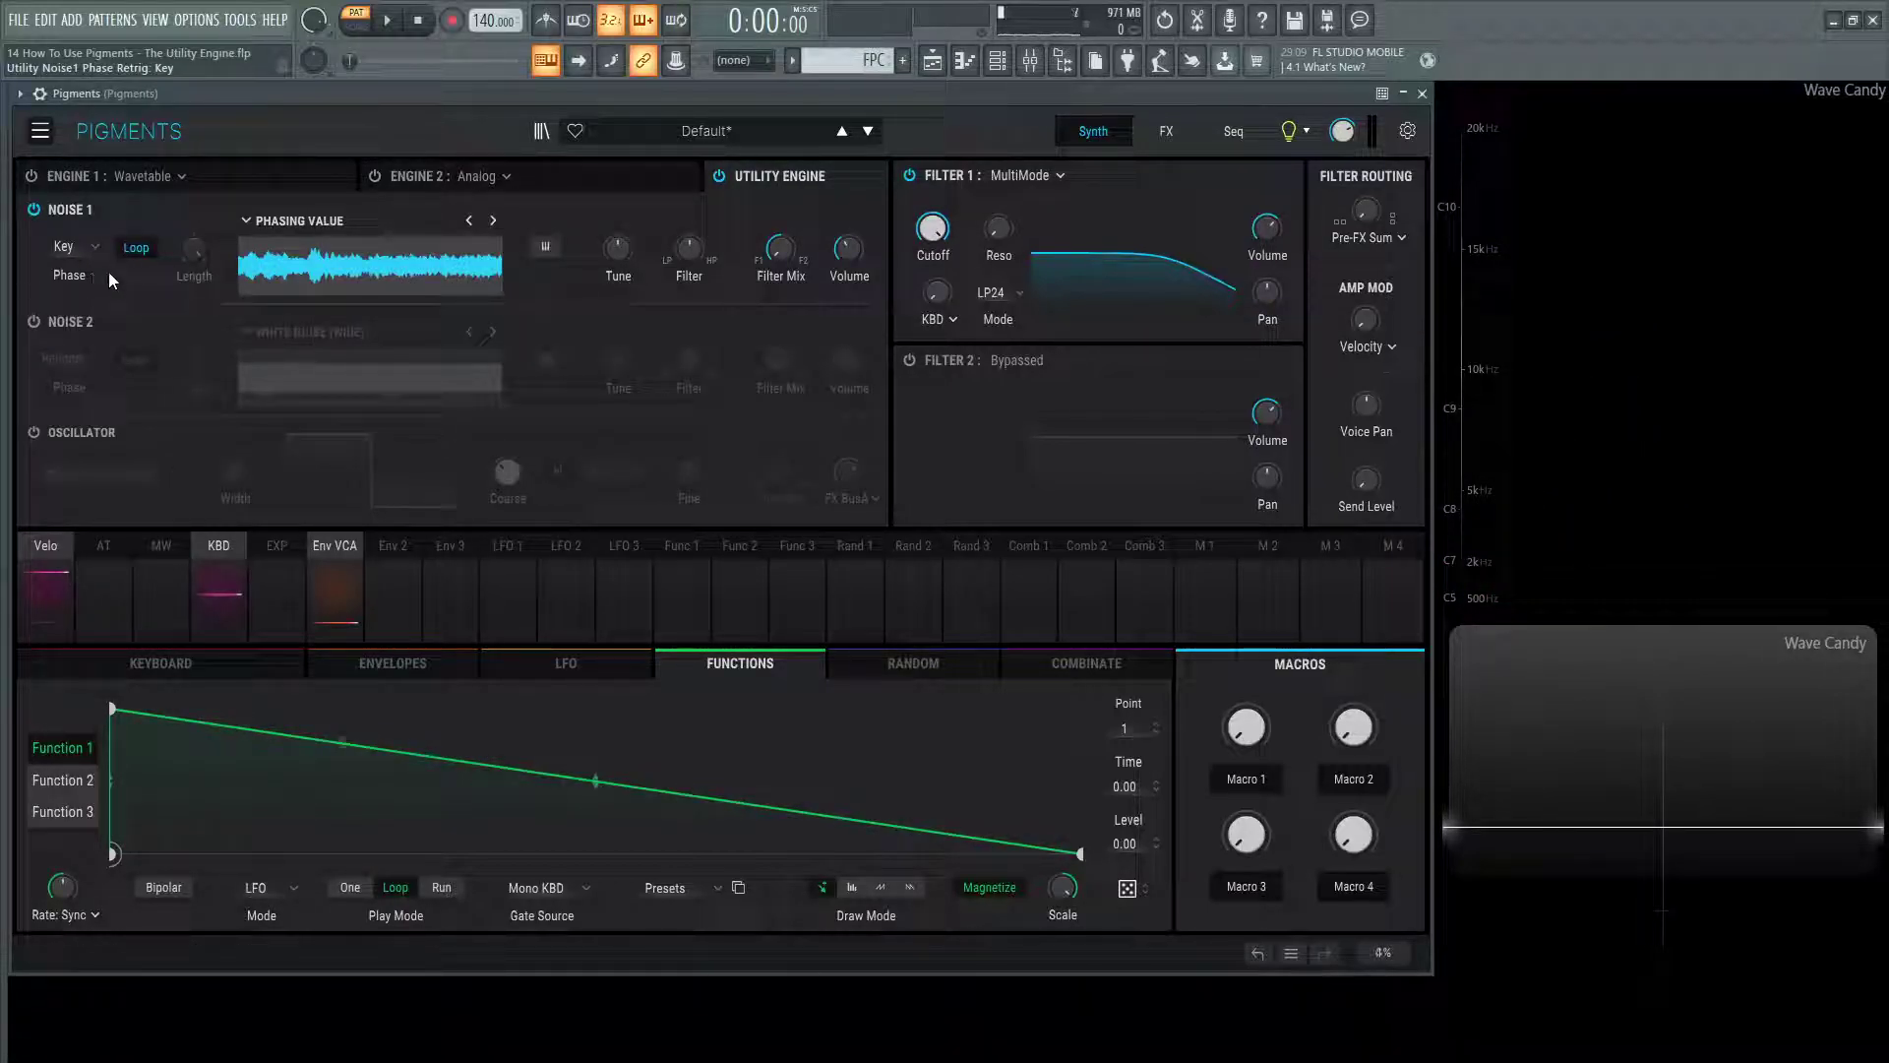
left_click(65, 246)
left_click(75, 313)
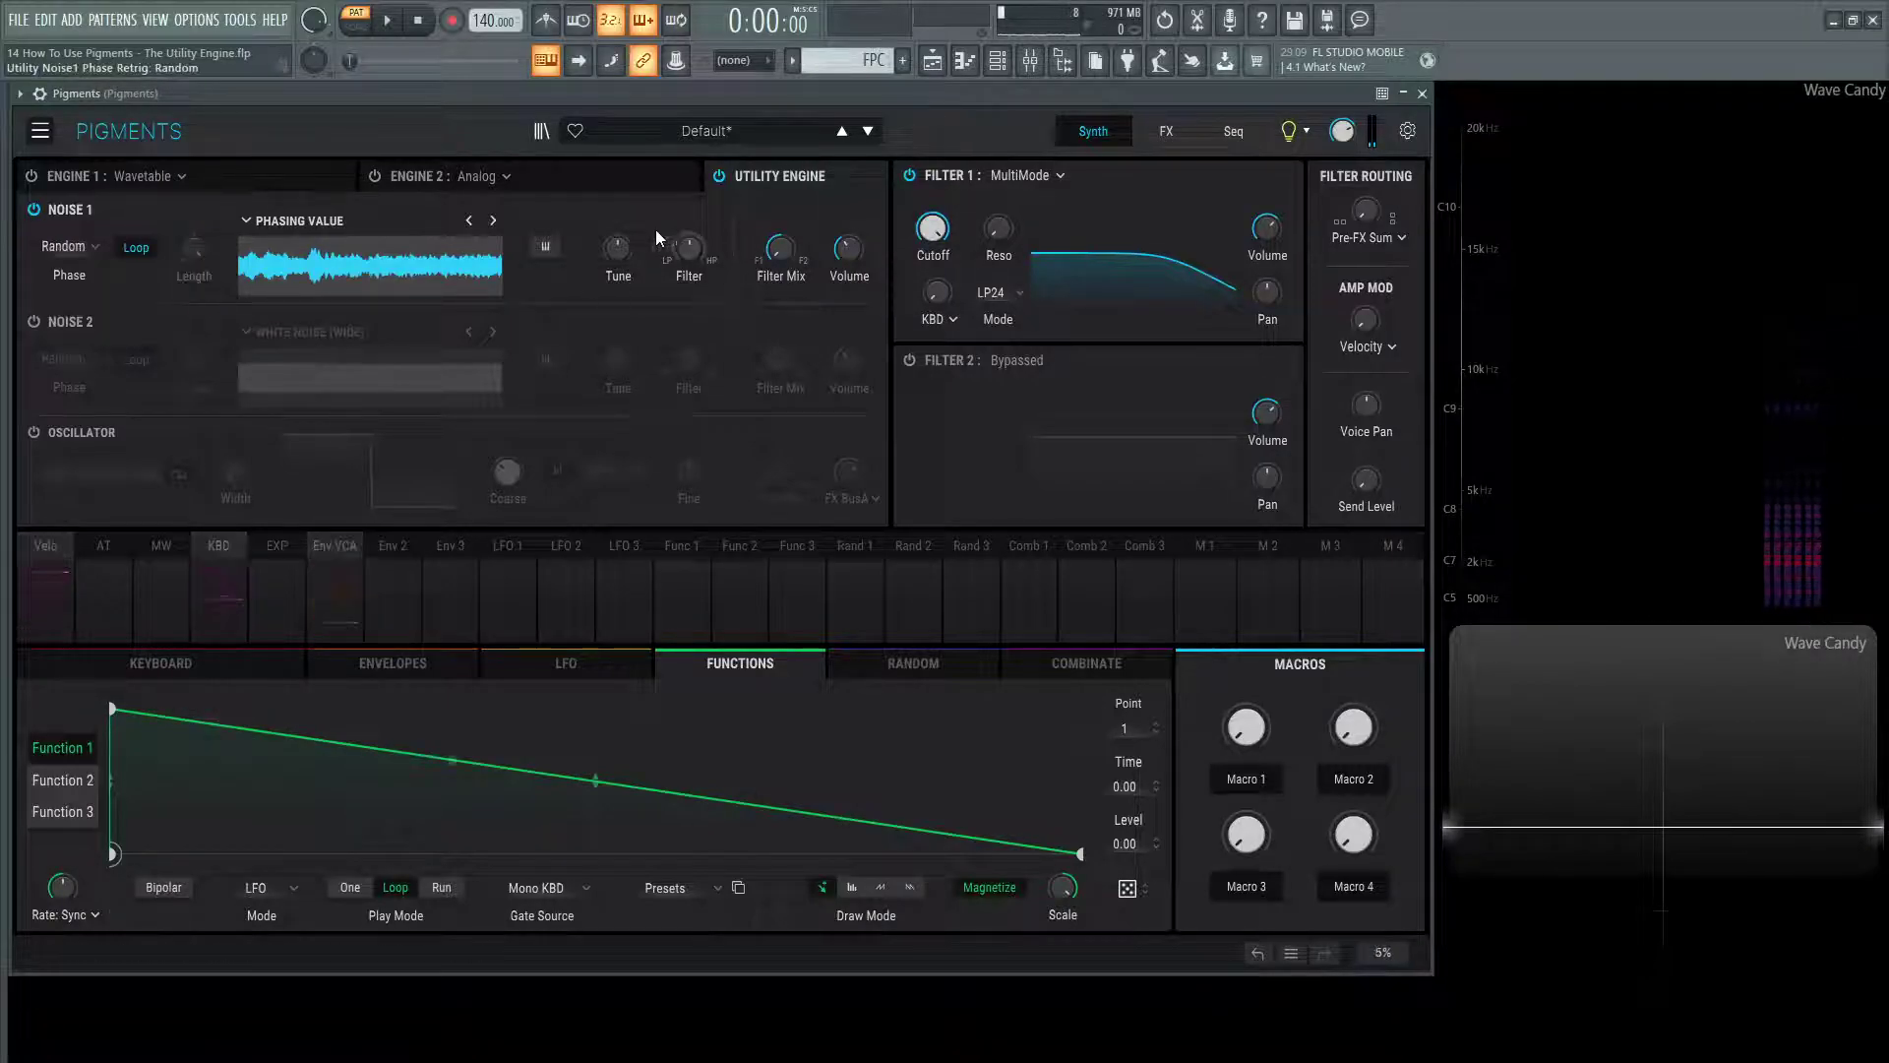
Turn on key tracking for Noise 1, play different notes to hear it, and turn it off again
left_click(551, 245)
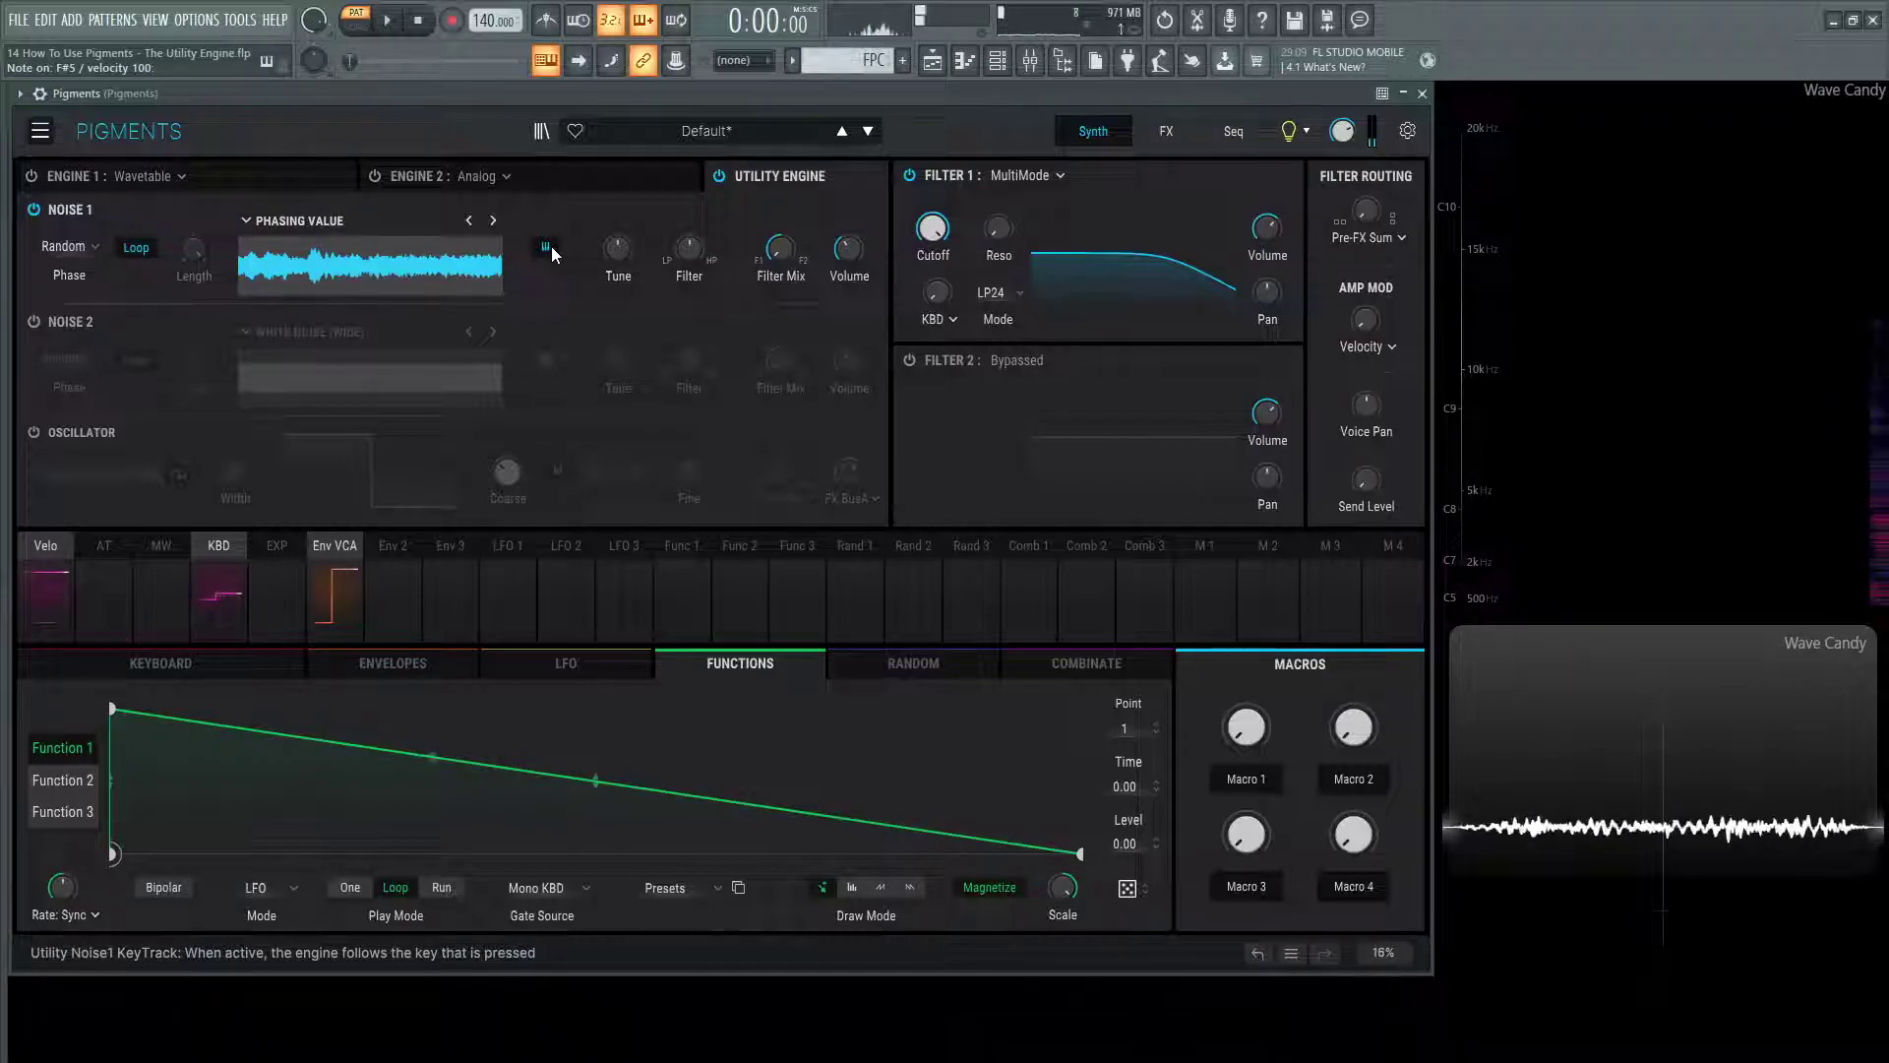
key("5")
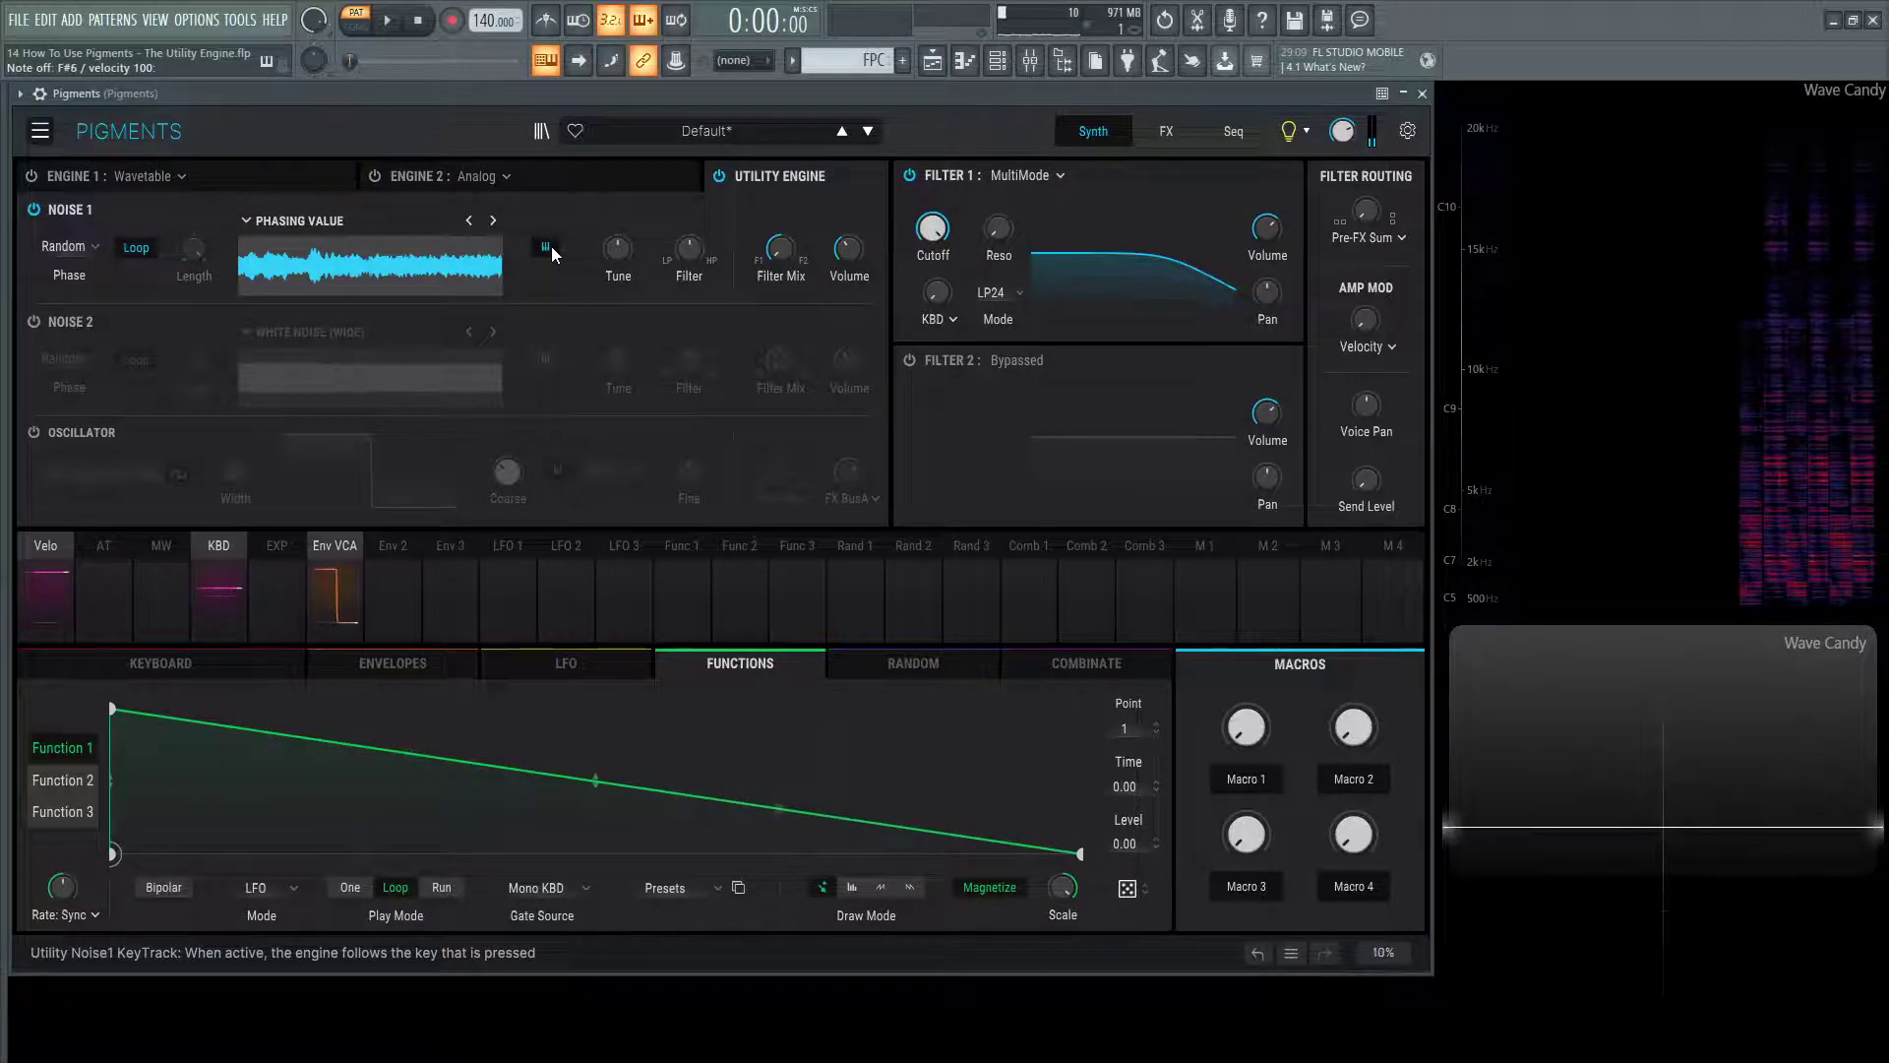
key("3")
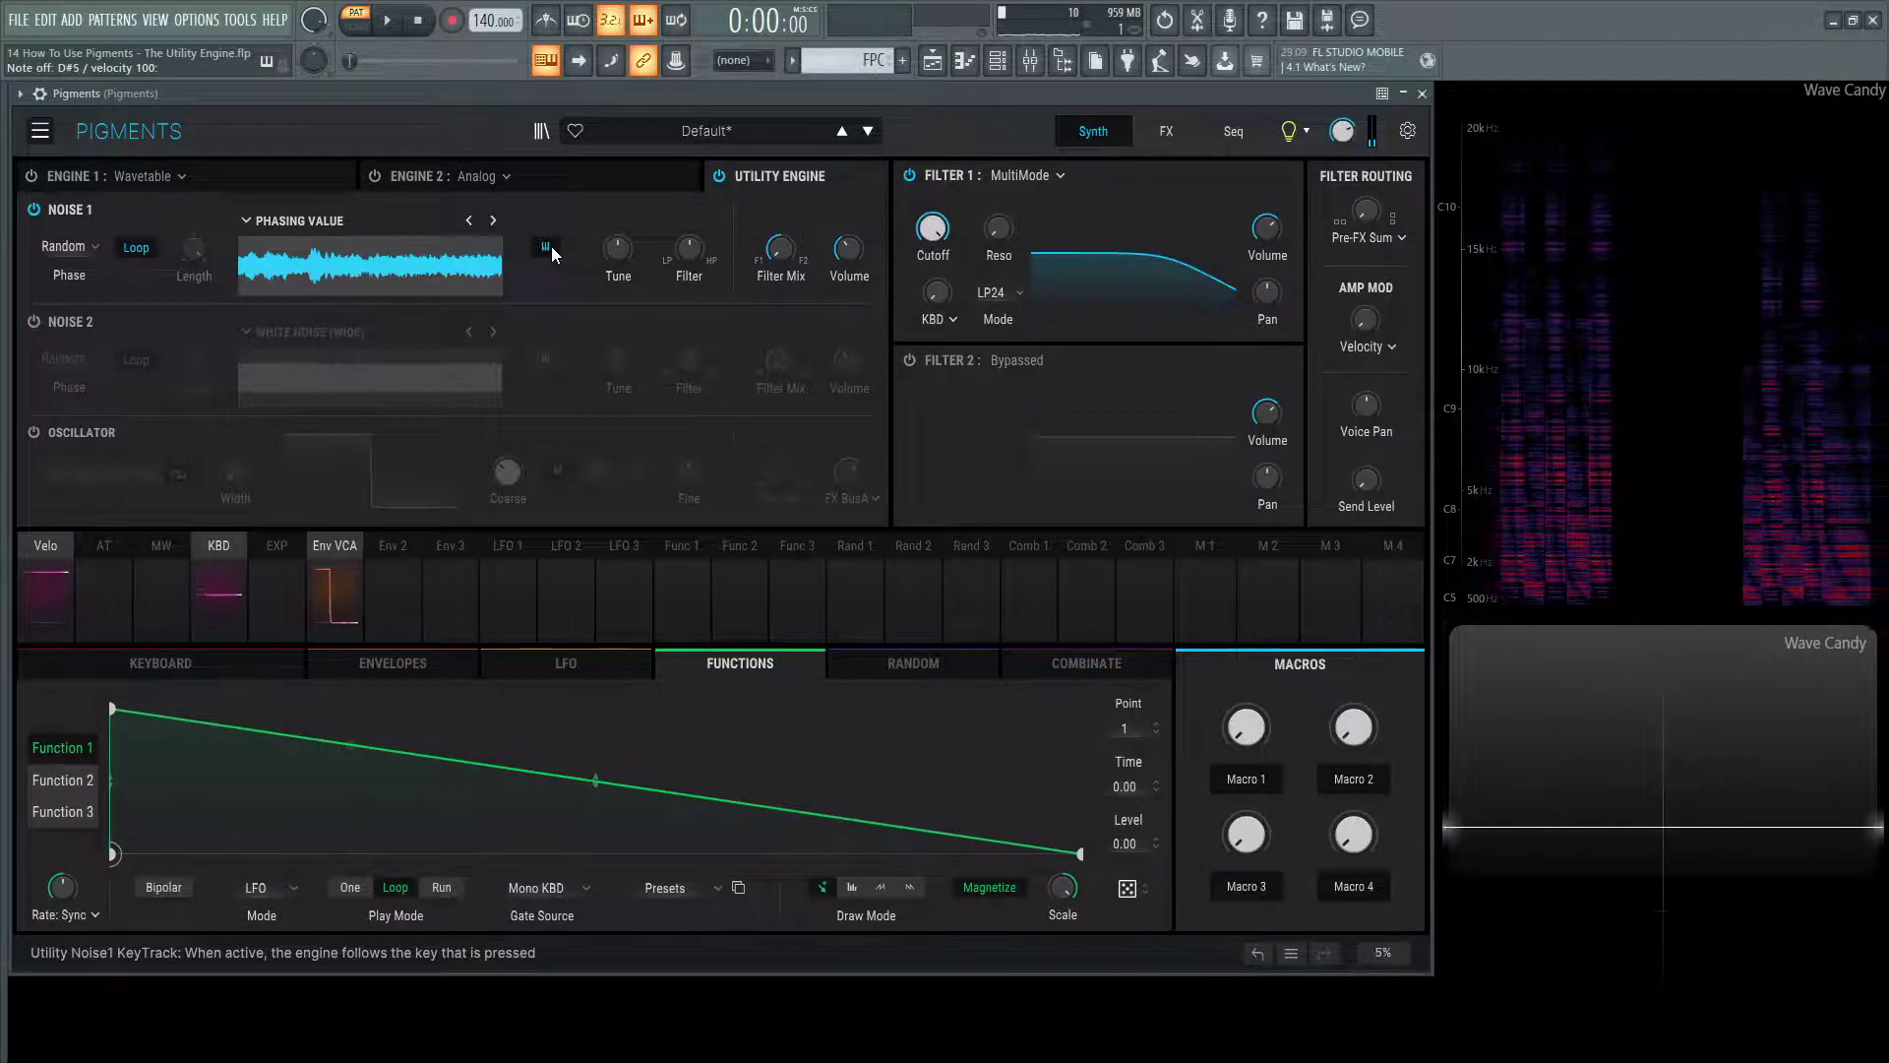
left_click(552, 252)
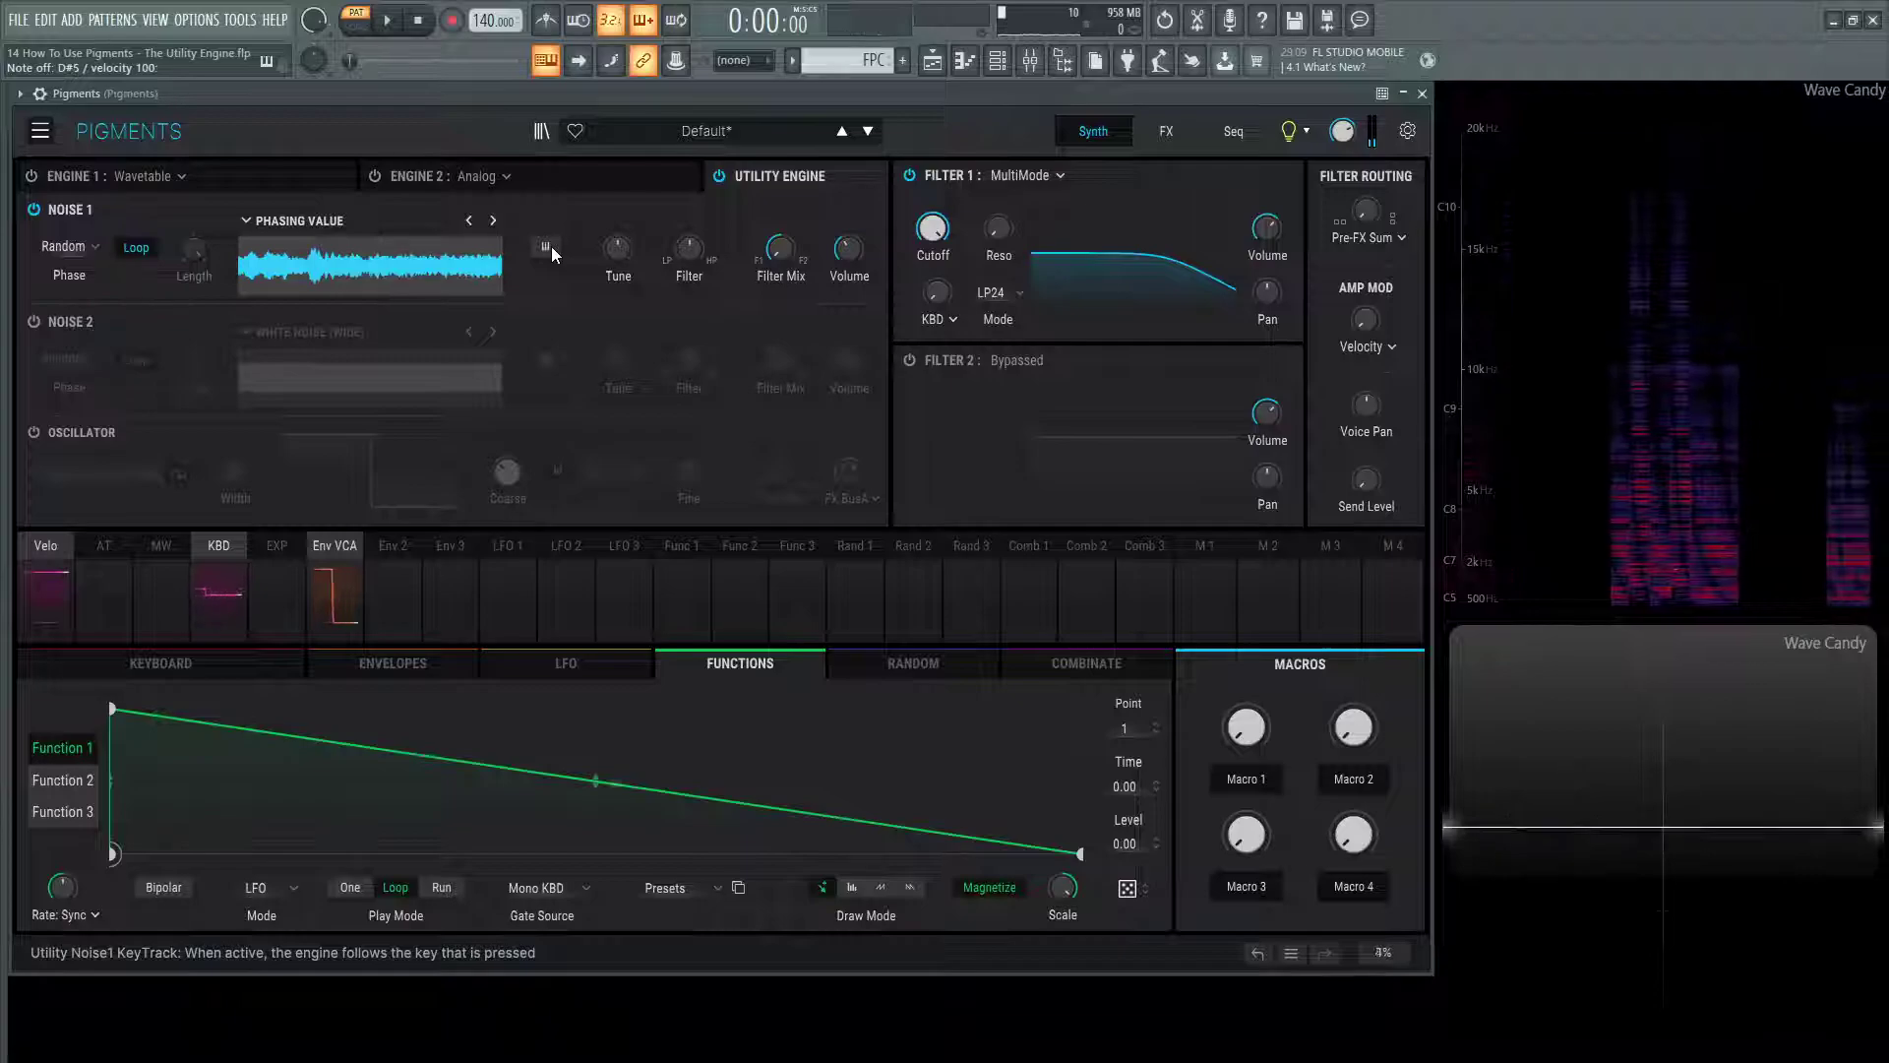
key("g")
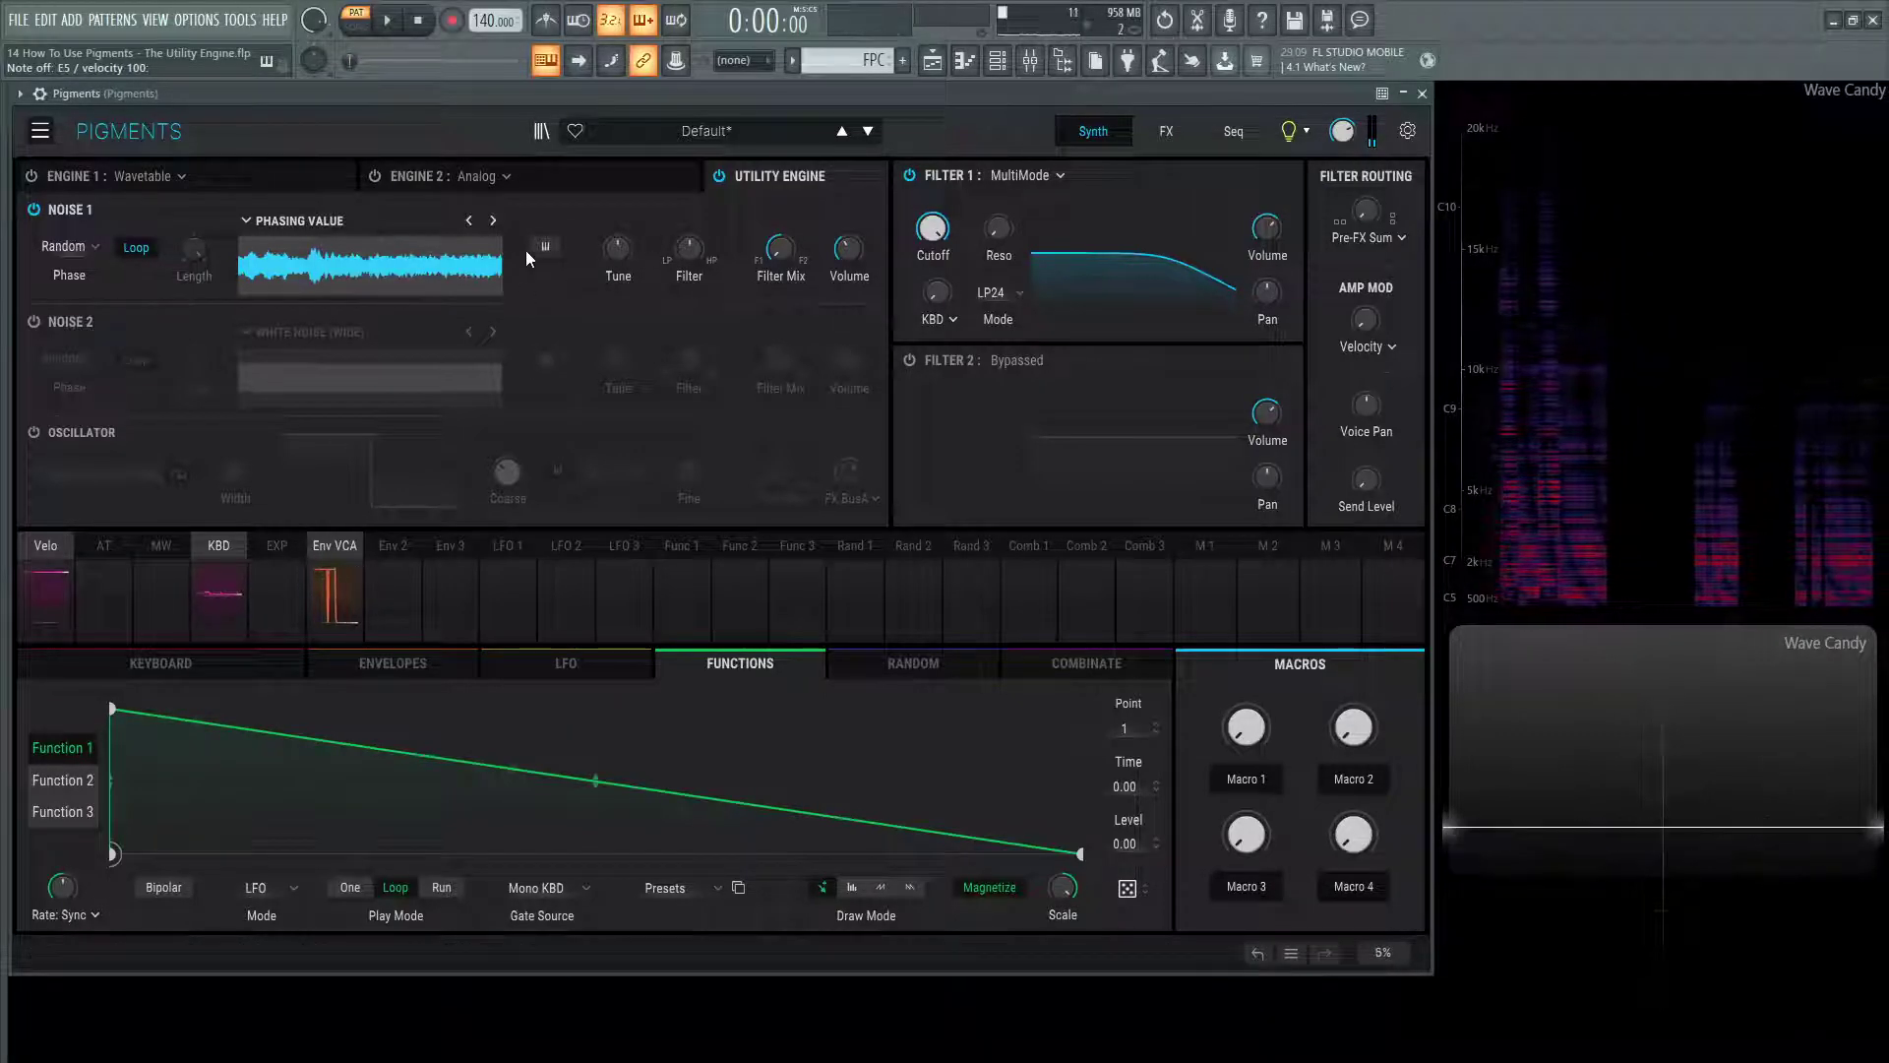
Try Noise 1's Tune at -36.00 semitones and its Filter at 100% HiPass, resetting each to neutral
left_click_drag(618, 252, 618, 331)
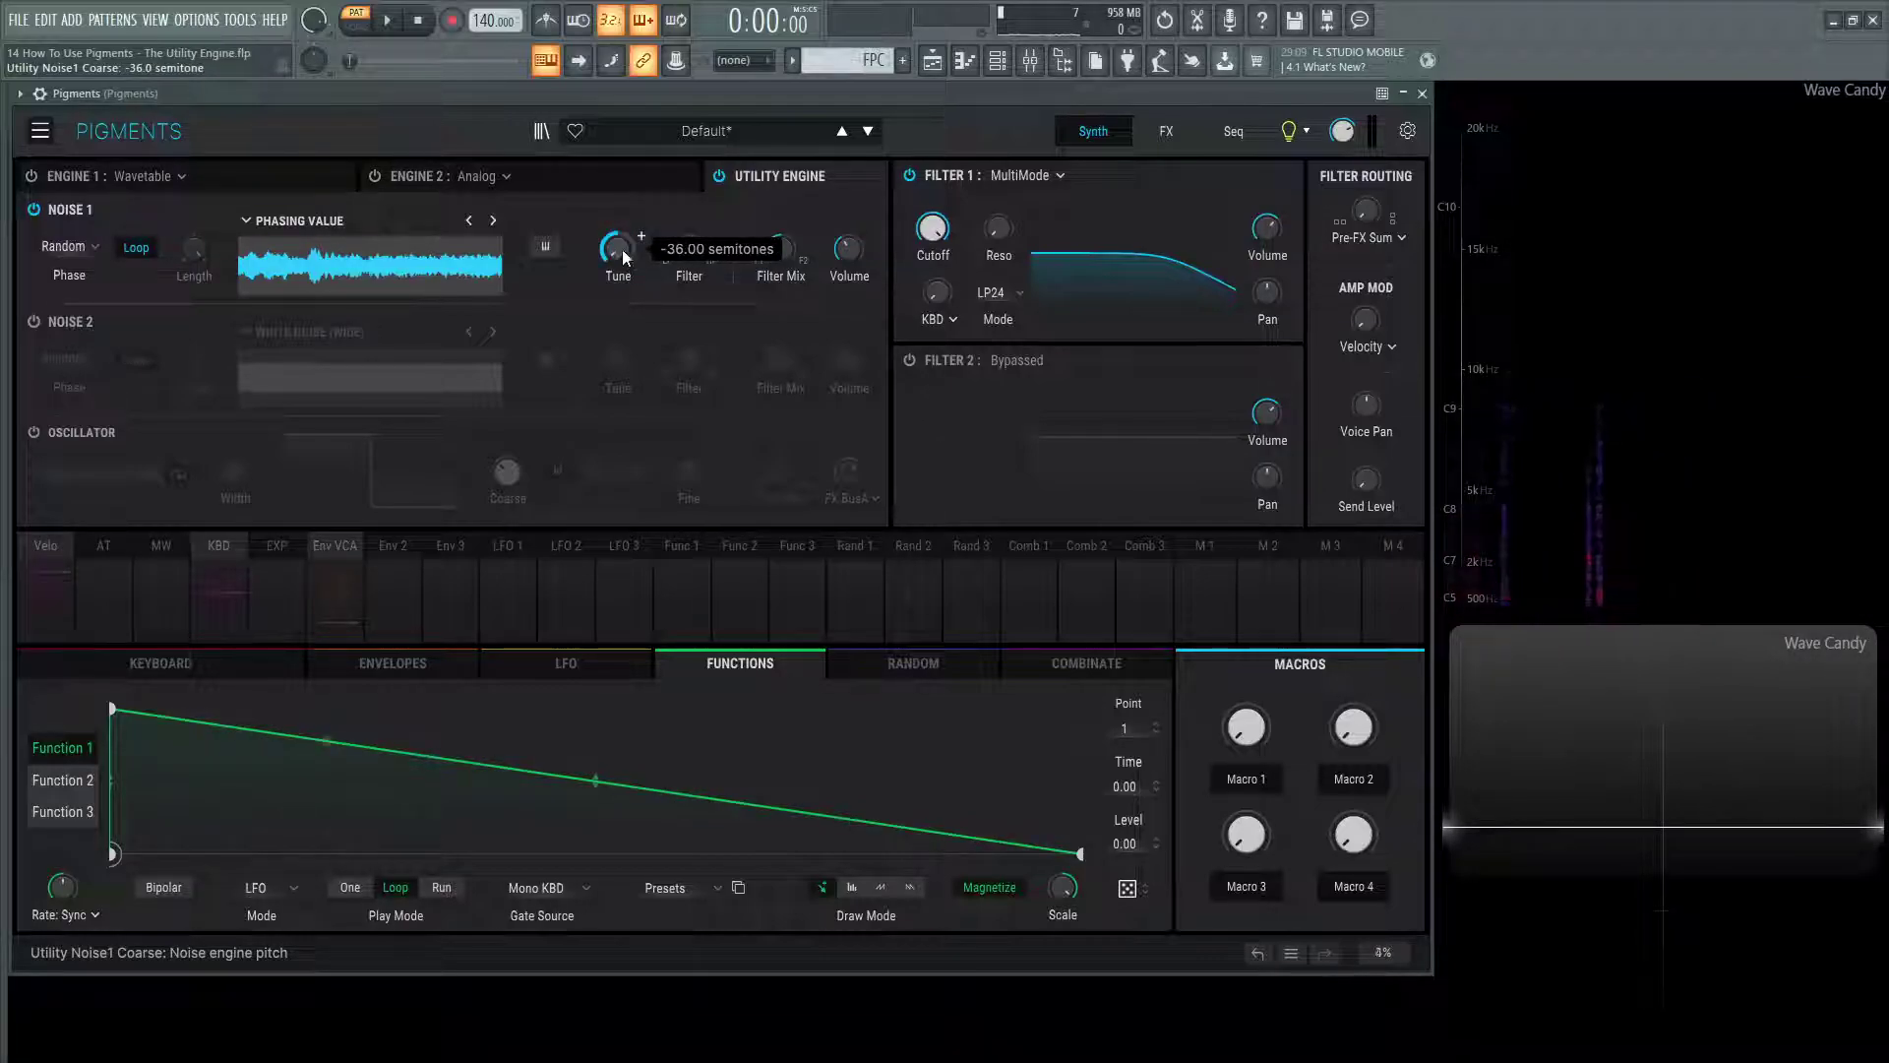
double_click(622, 250)
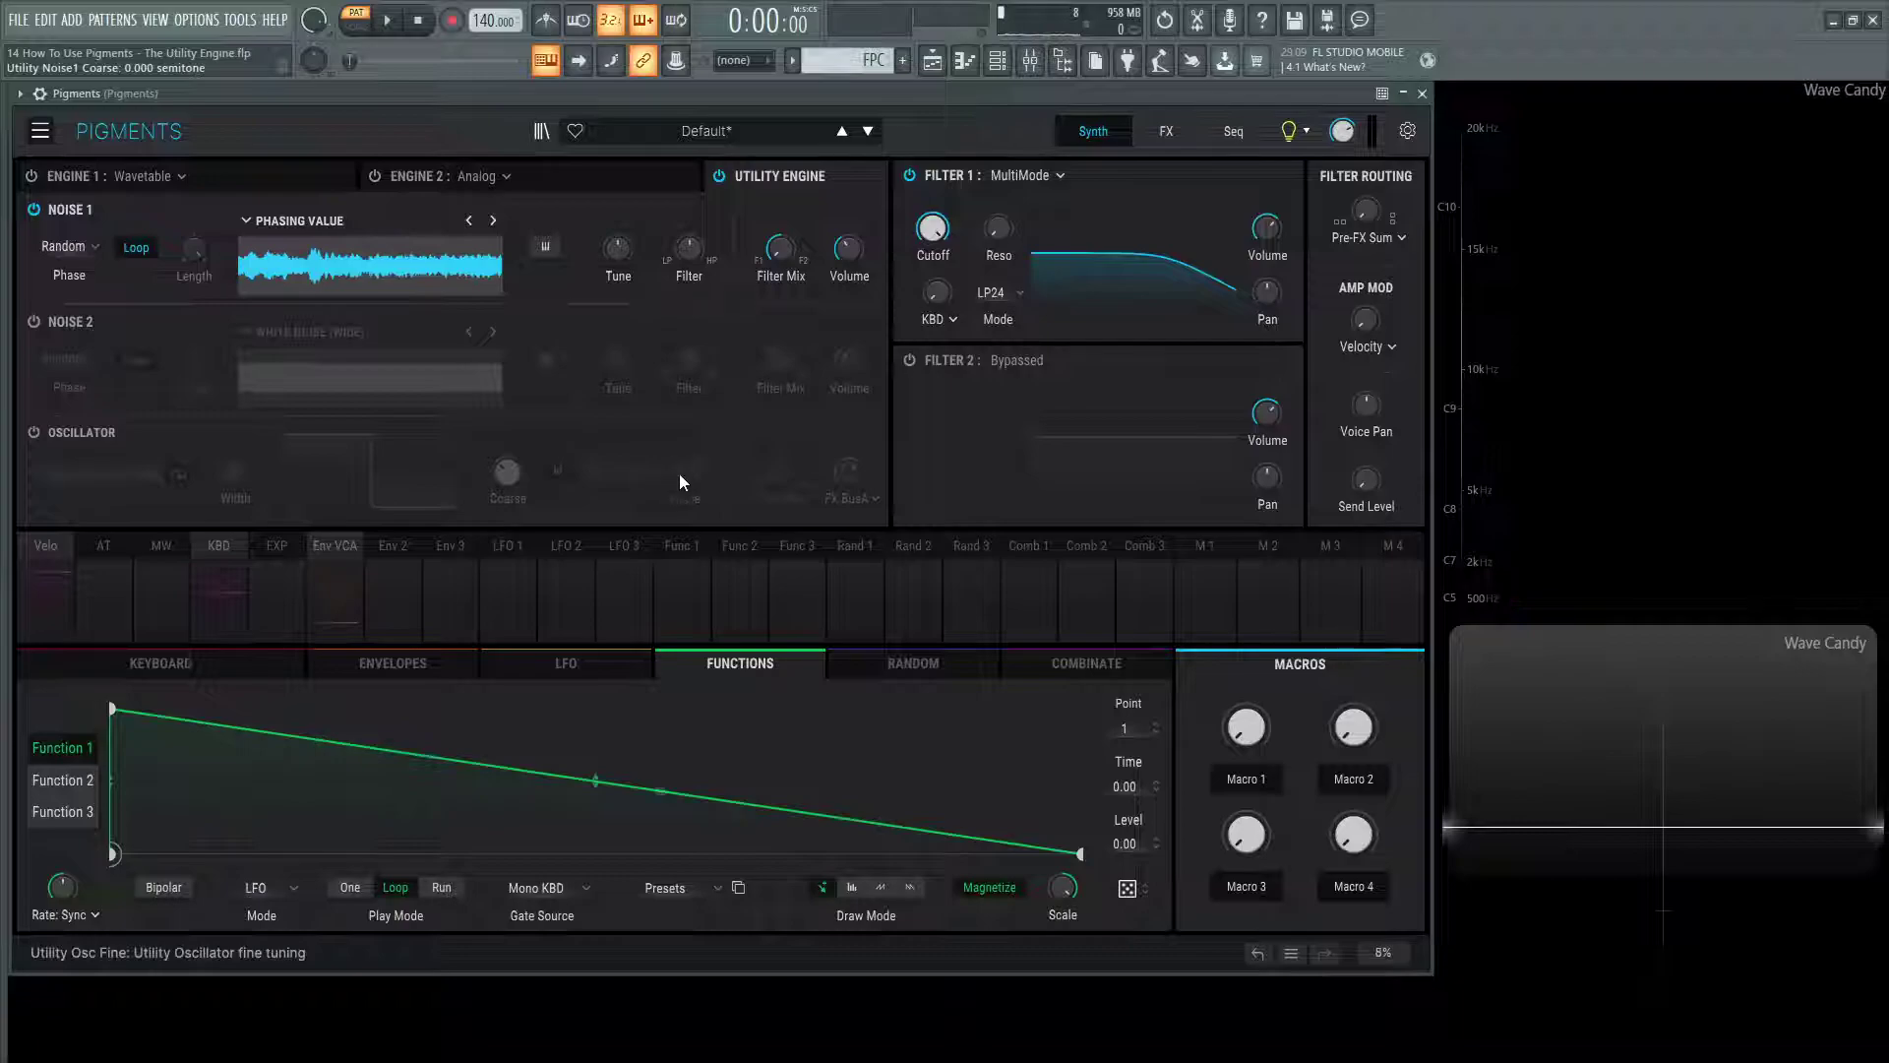
mouse_move(693, 247)
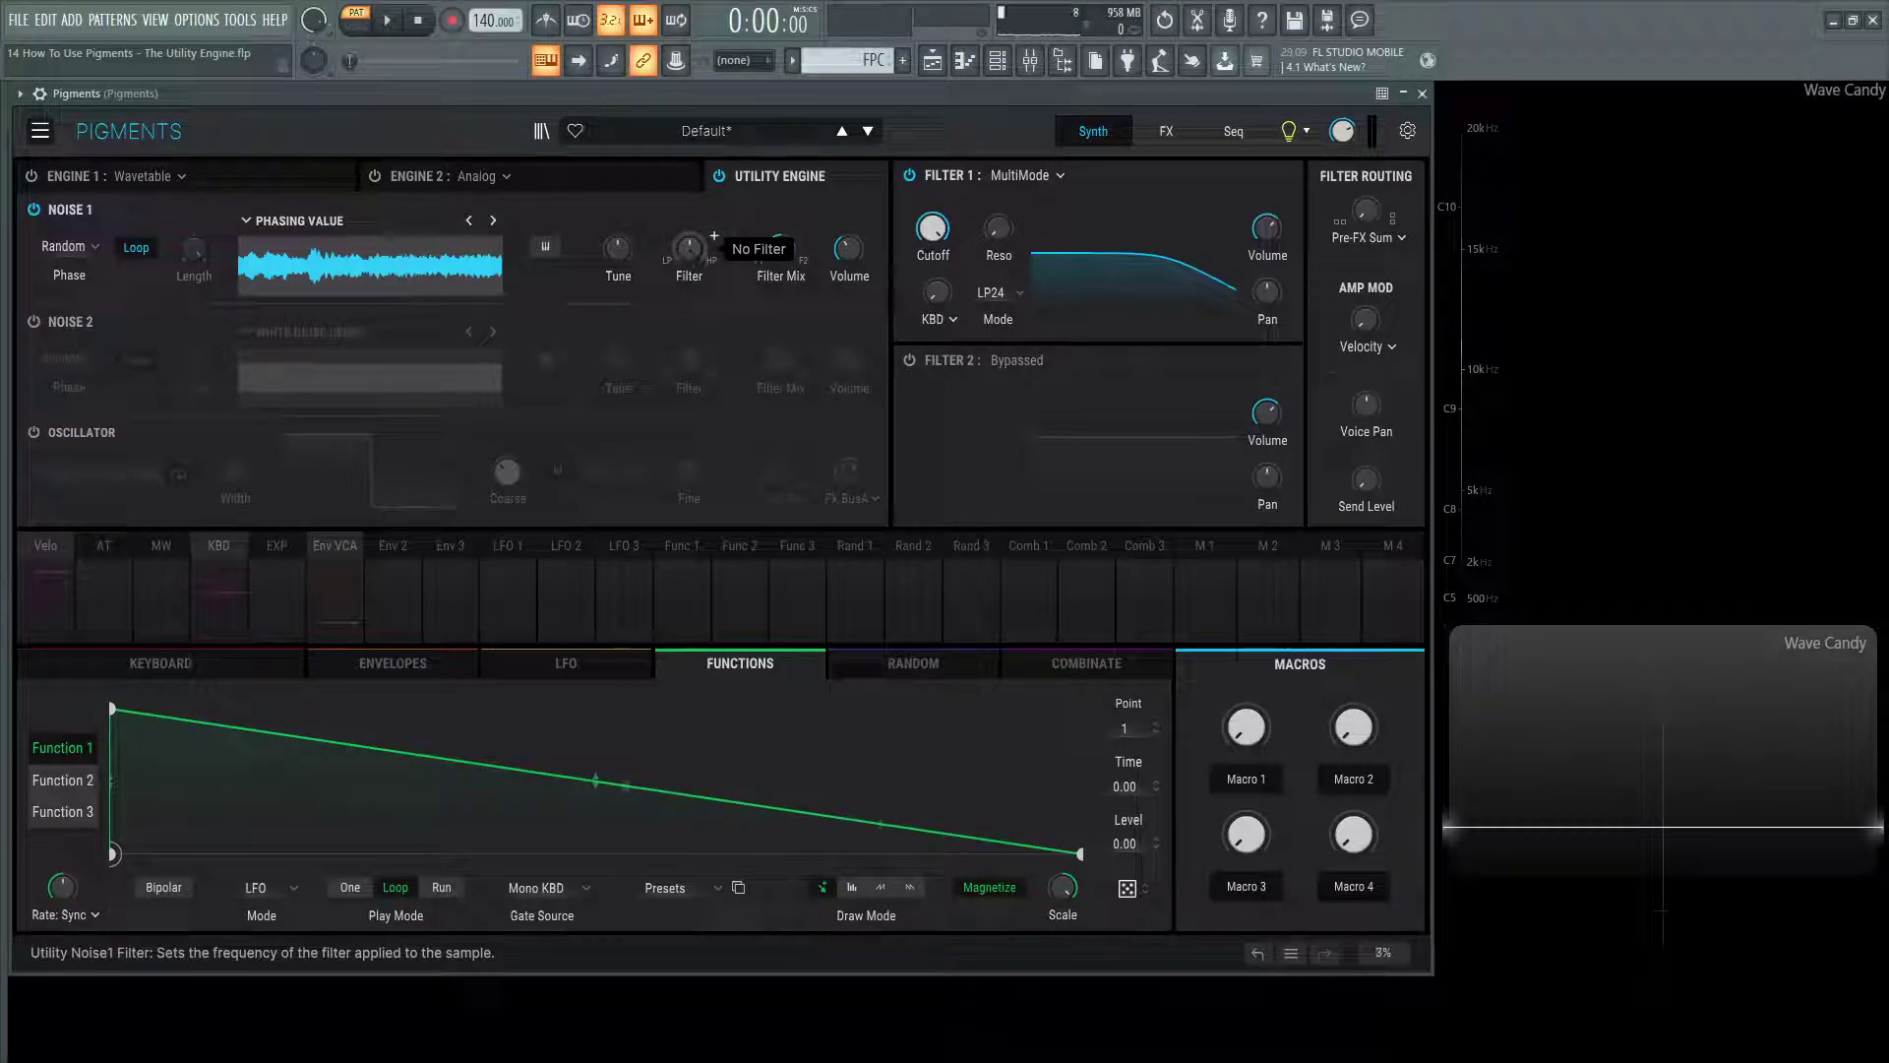
left_click_drag(689, 250, 689, 315)
left_click_drag(689, 248, 689, 177)
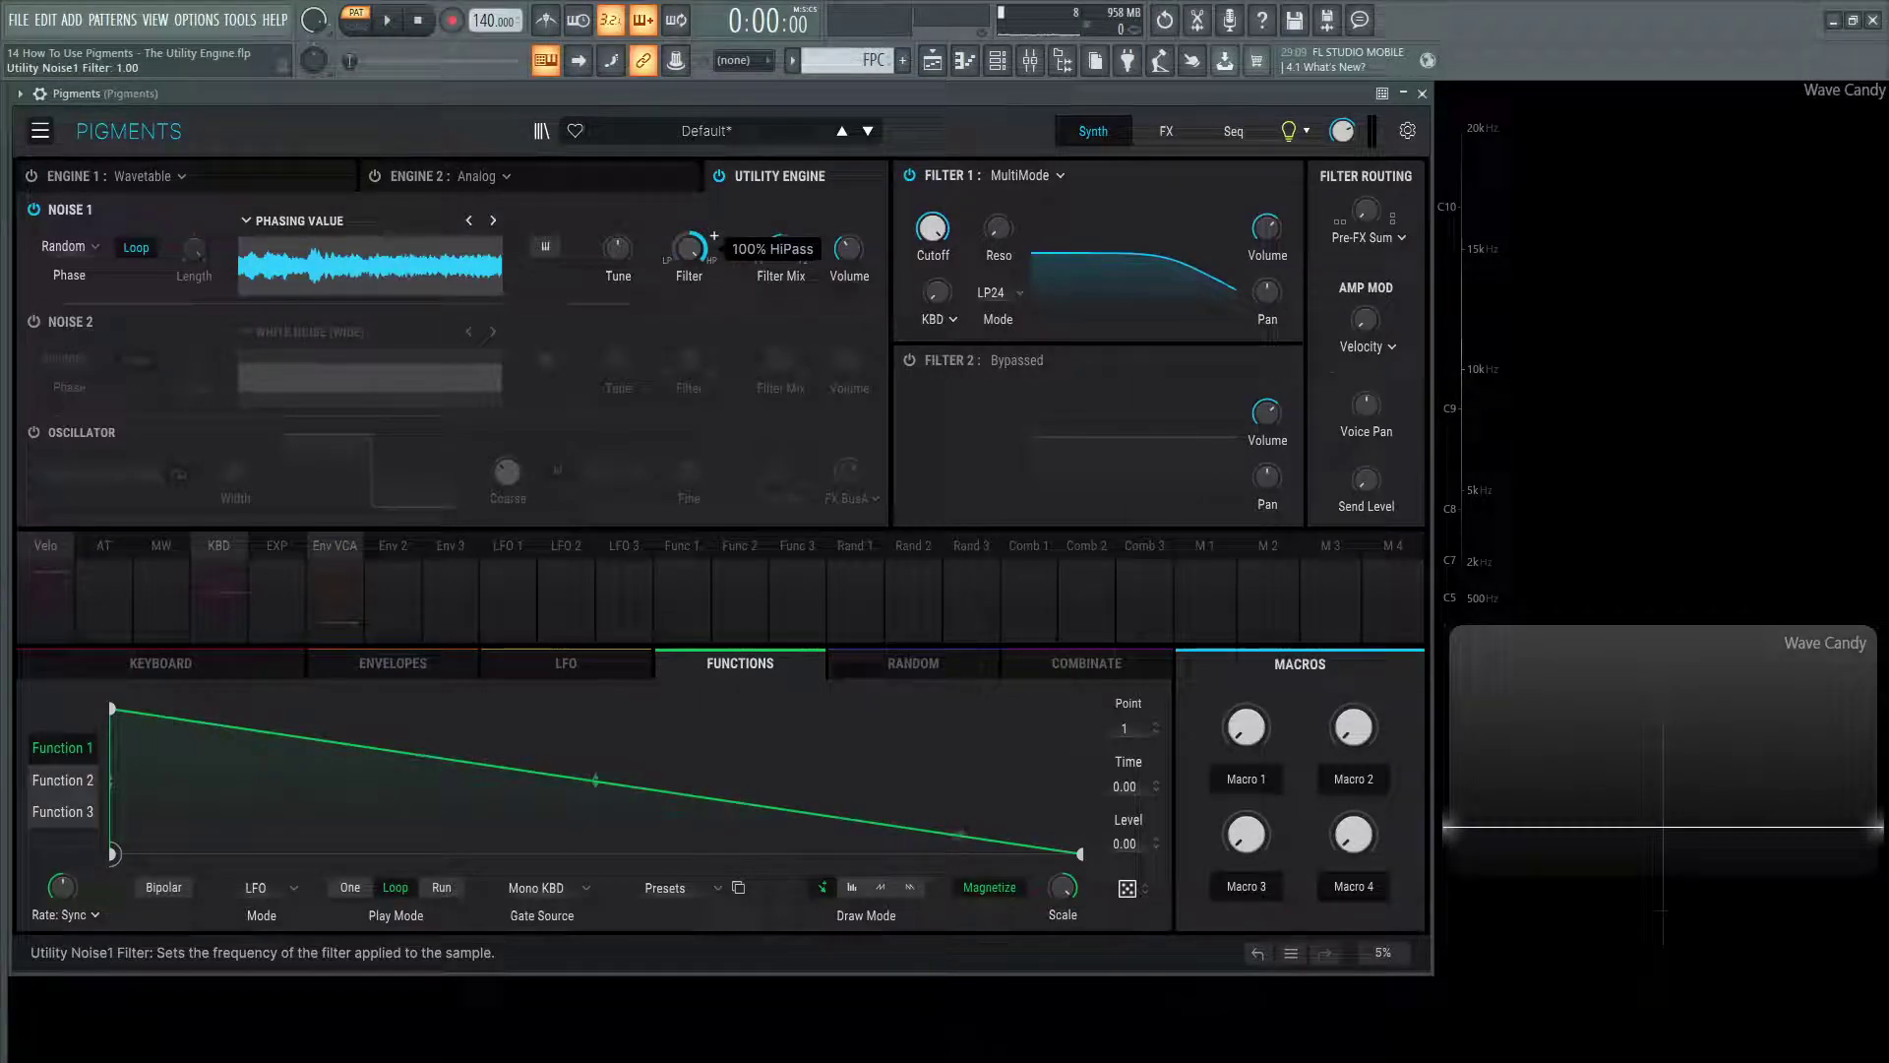
left_click_drag(689, 248, 847, 257)
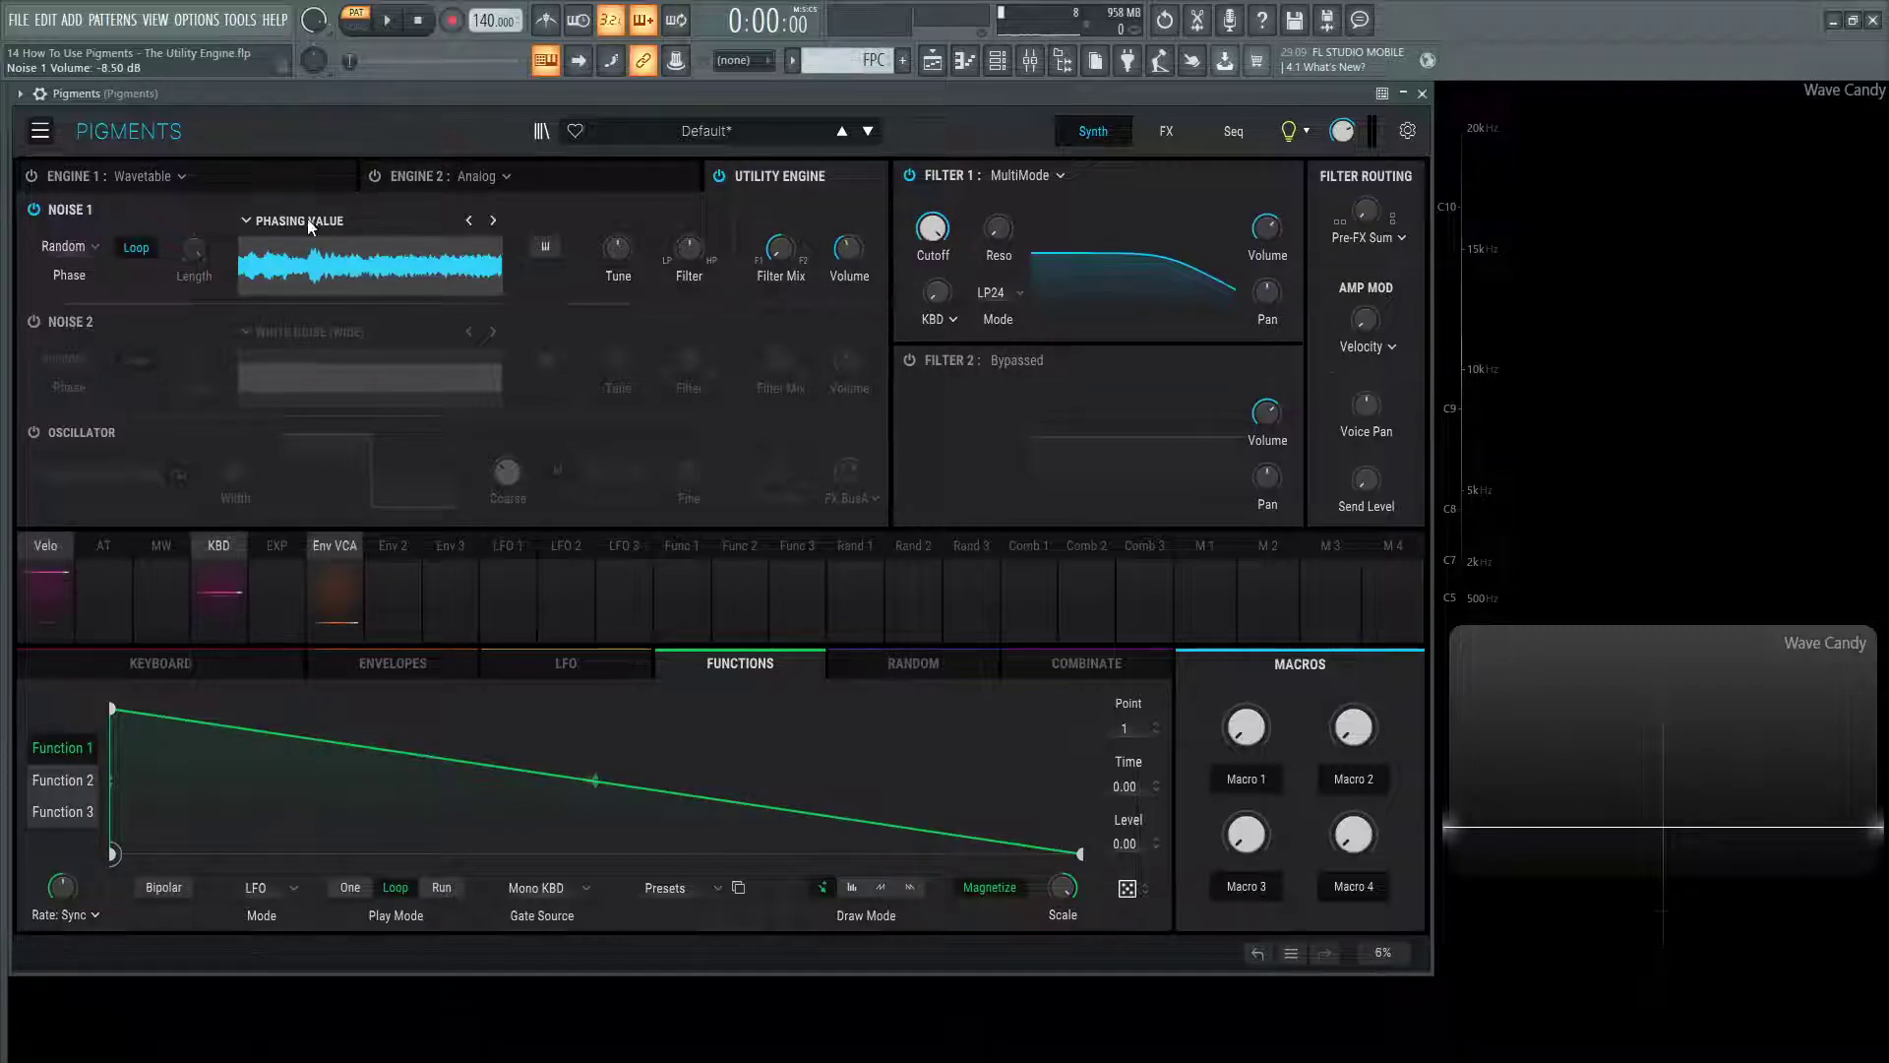
Turn on Noise 2 and the oscillator, and route the oscillator's output to Filters
left_click(33, 389)
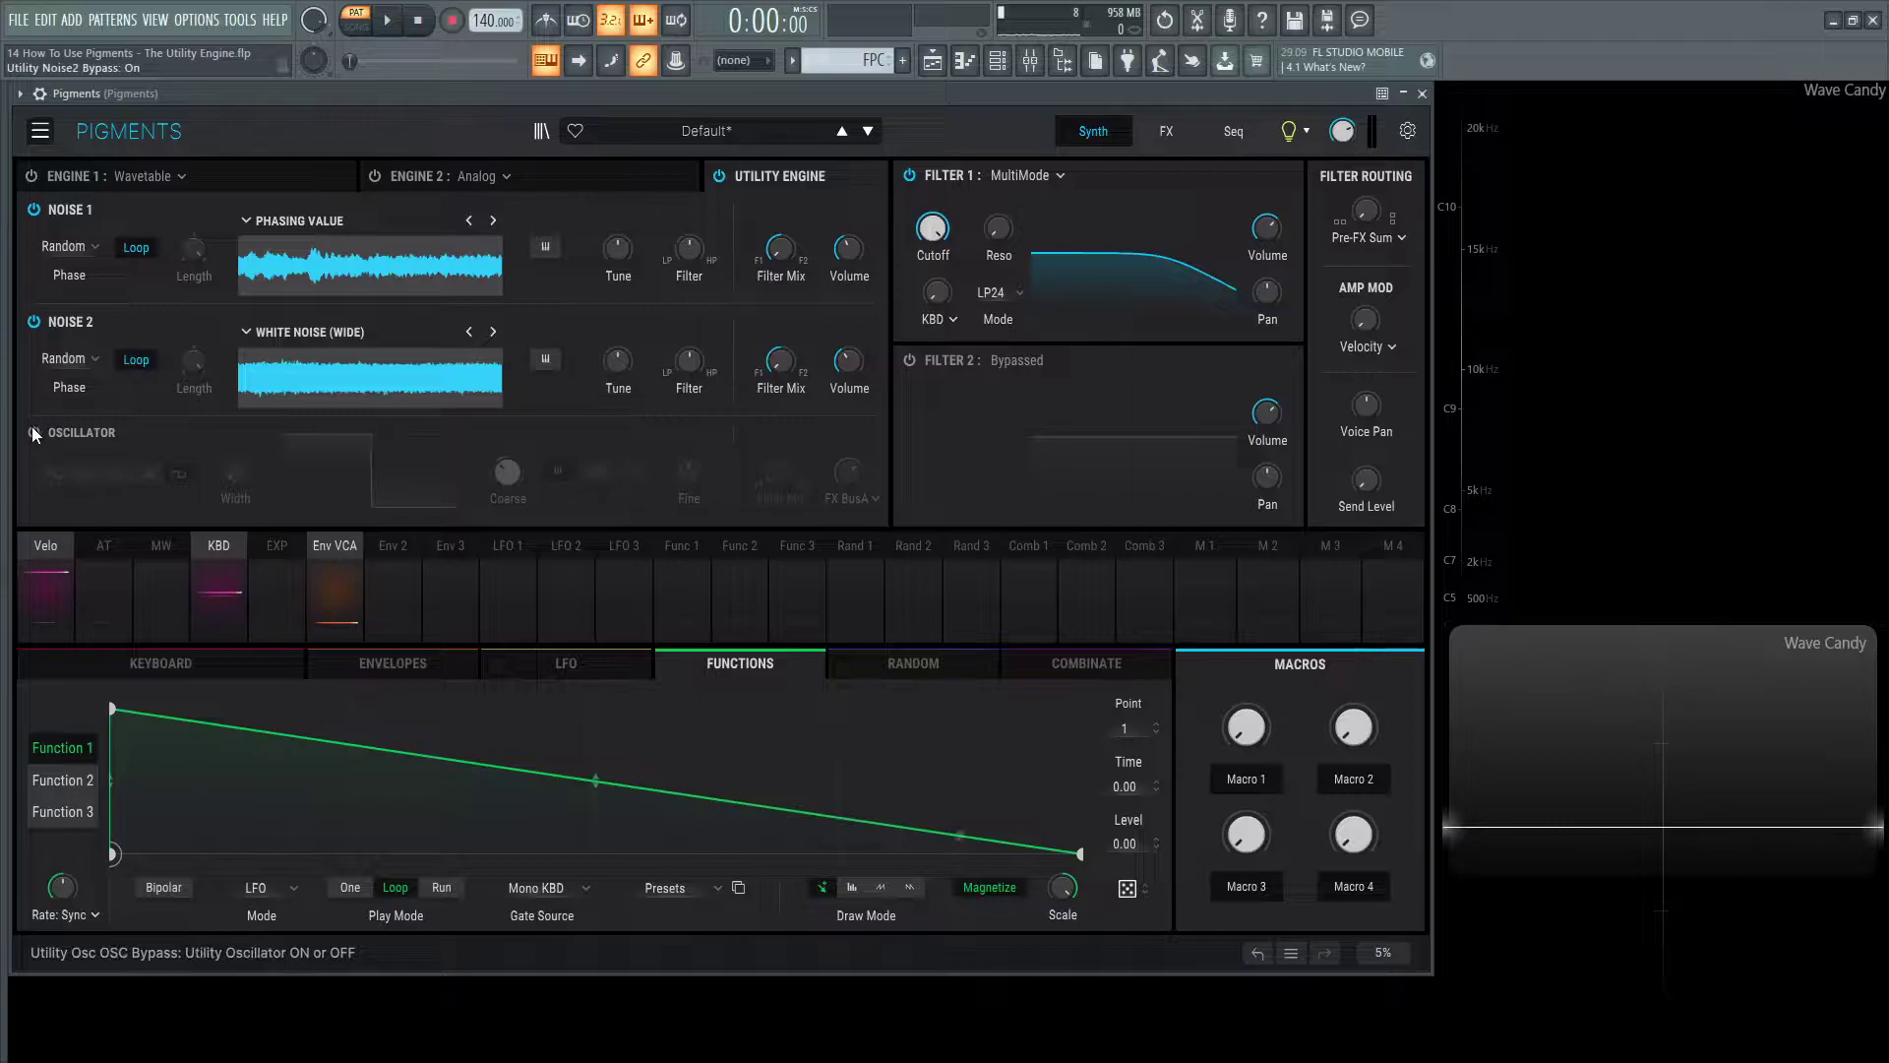
left_click(32, 428)
left_click(849, 498)
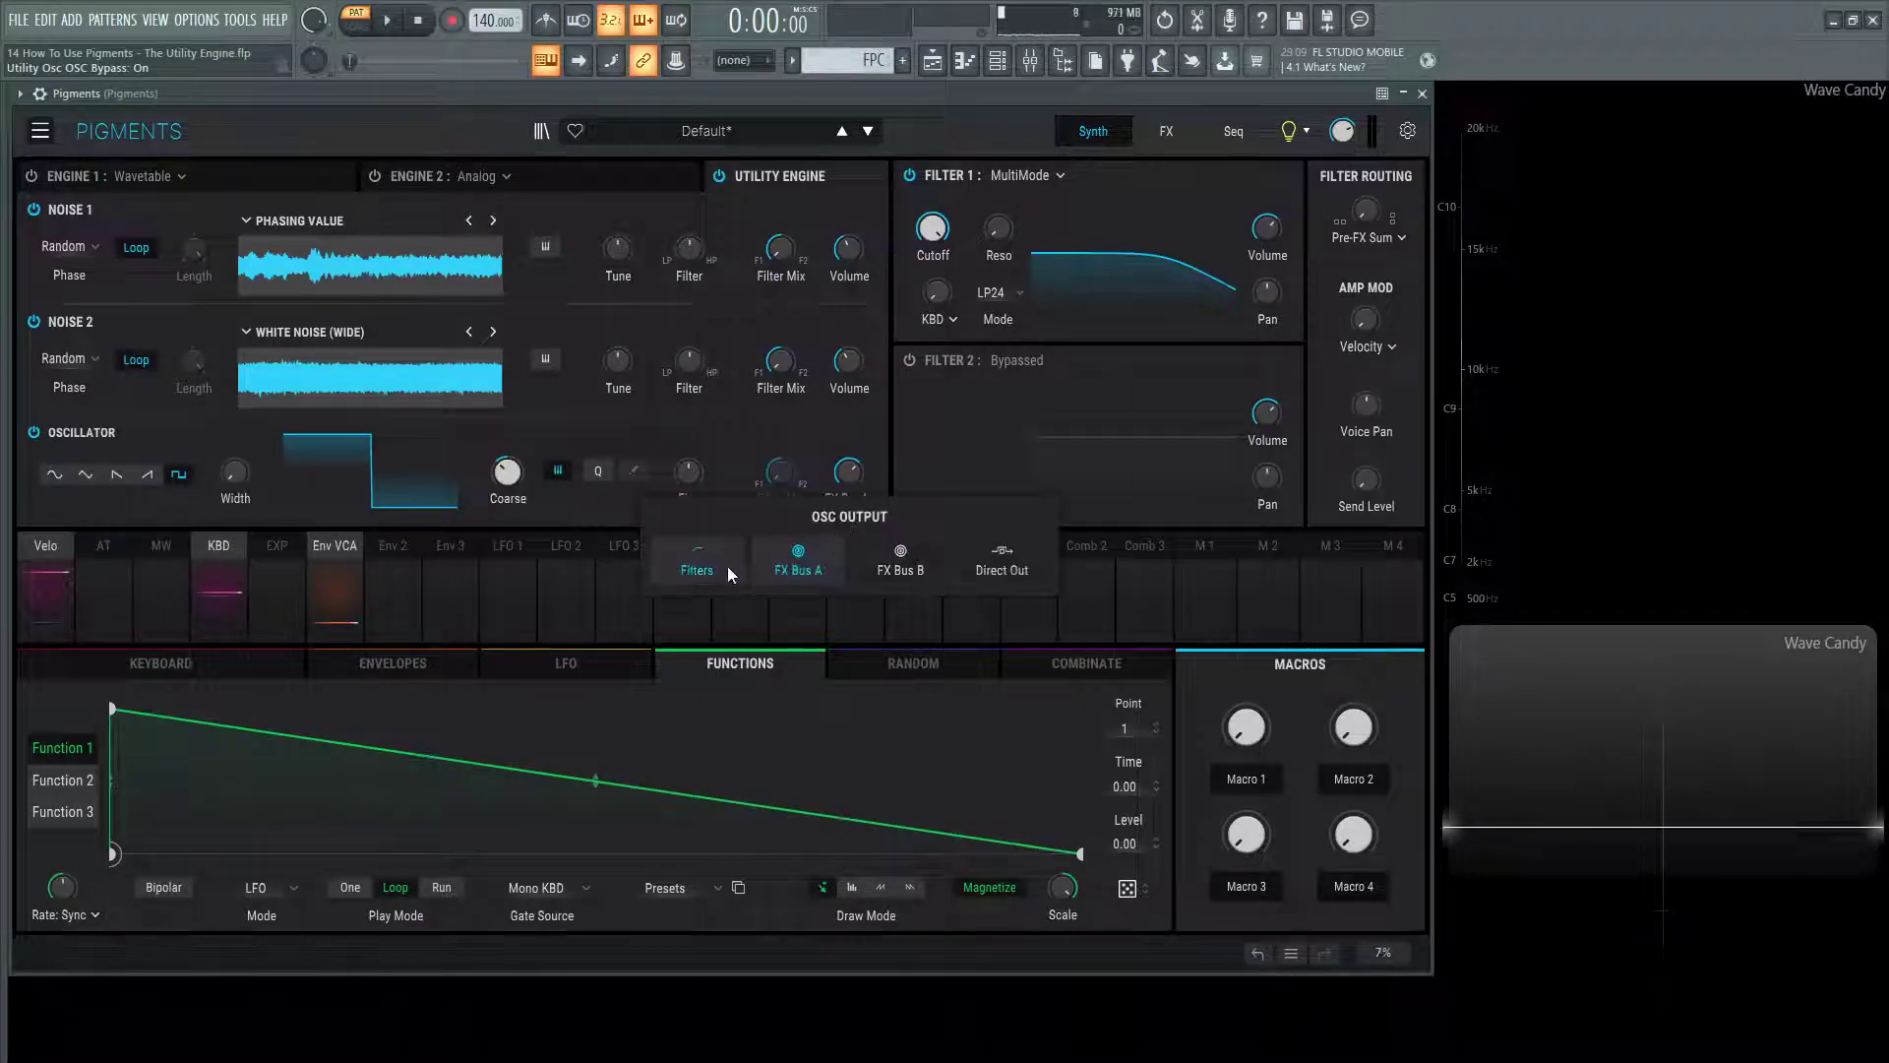
left_click(697, 565)
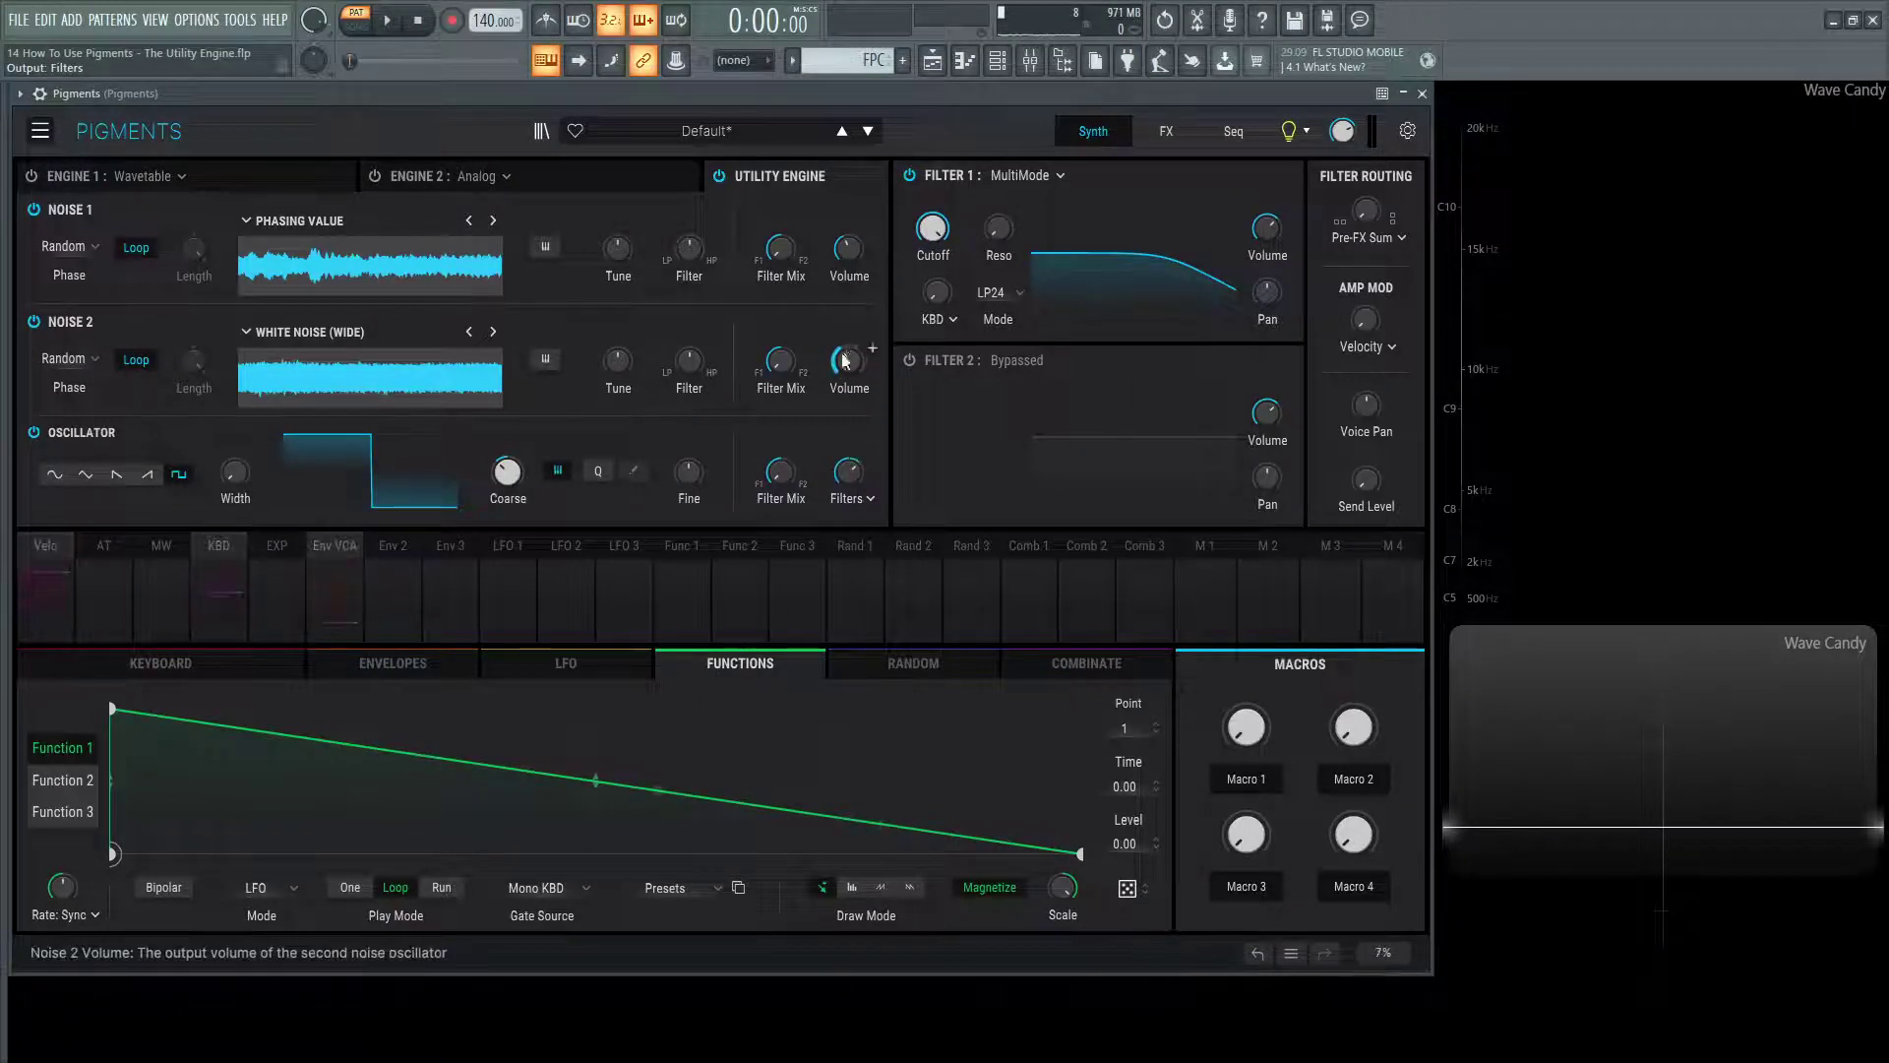
Set Noise 2's volume to about -8.5 dB and adjust the oscillator's output volume
left_click_drag(849, 363, 849, 357)
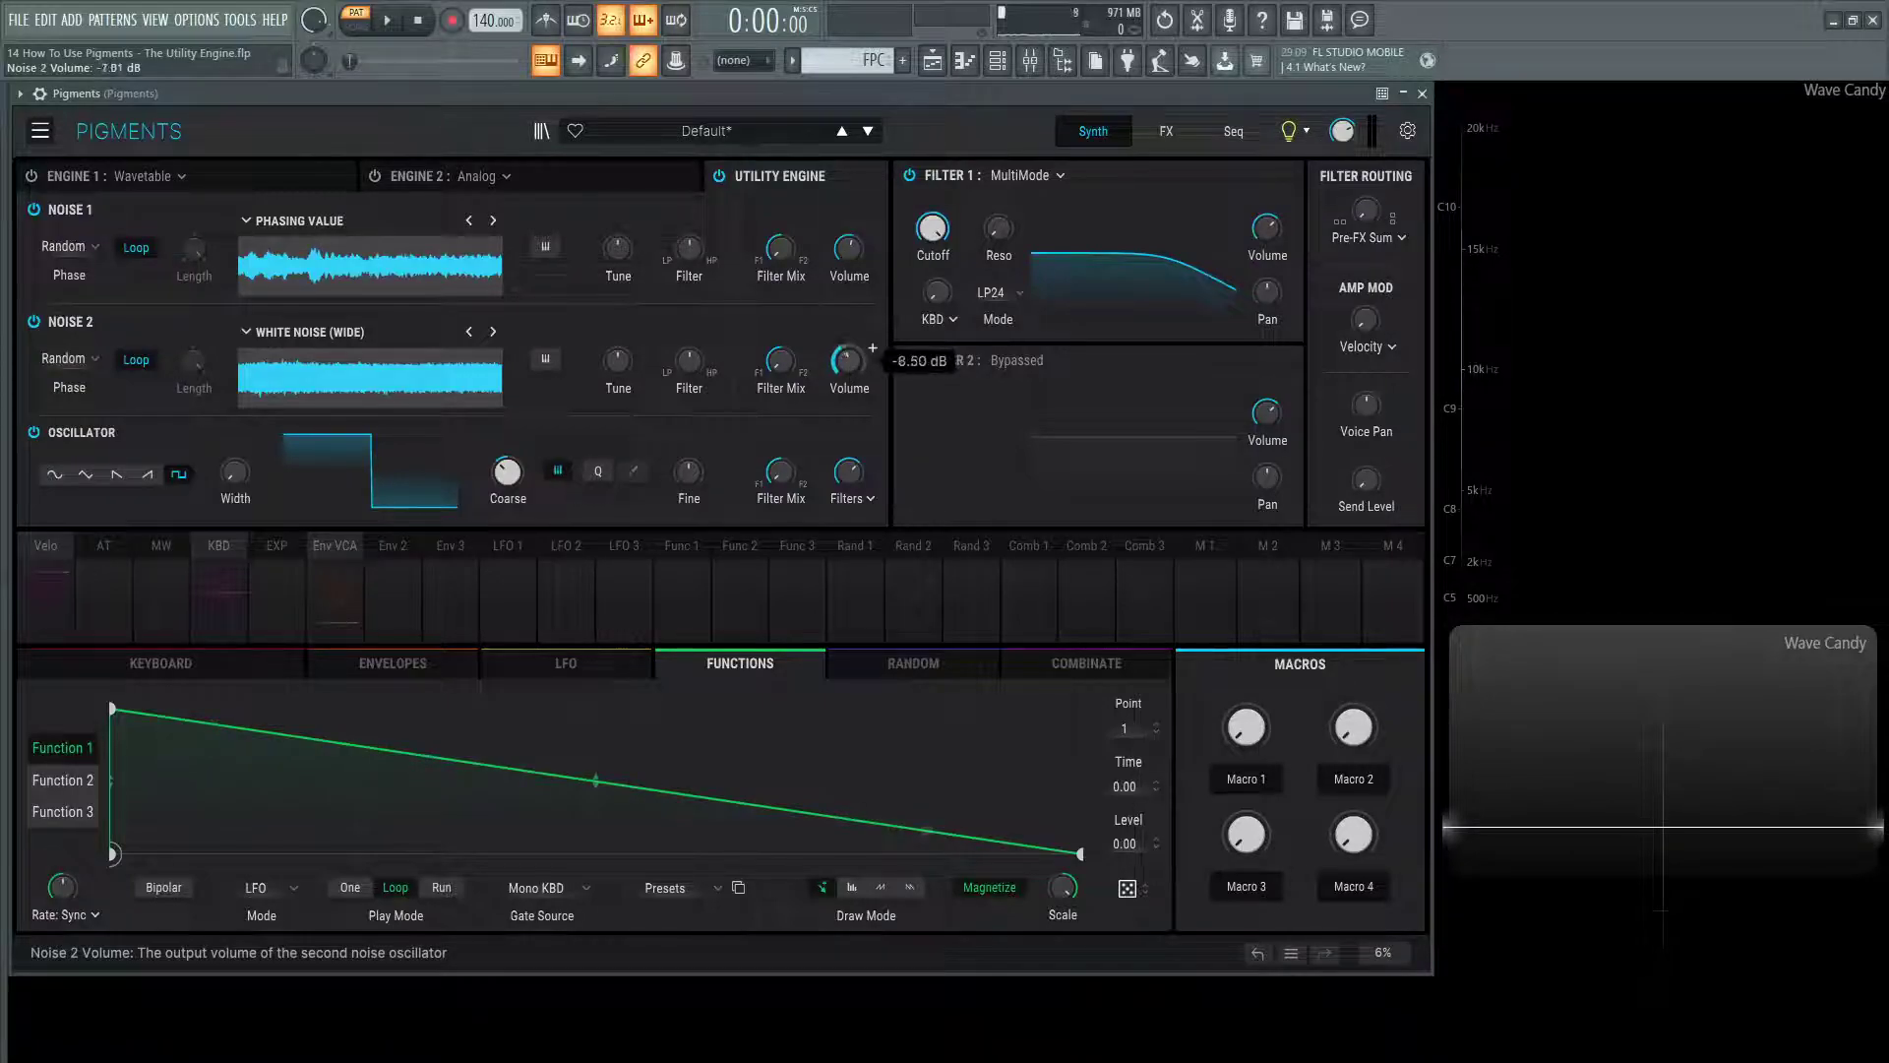
mouse_move(872, 459)
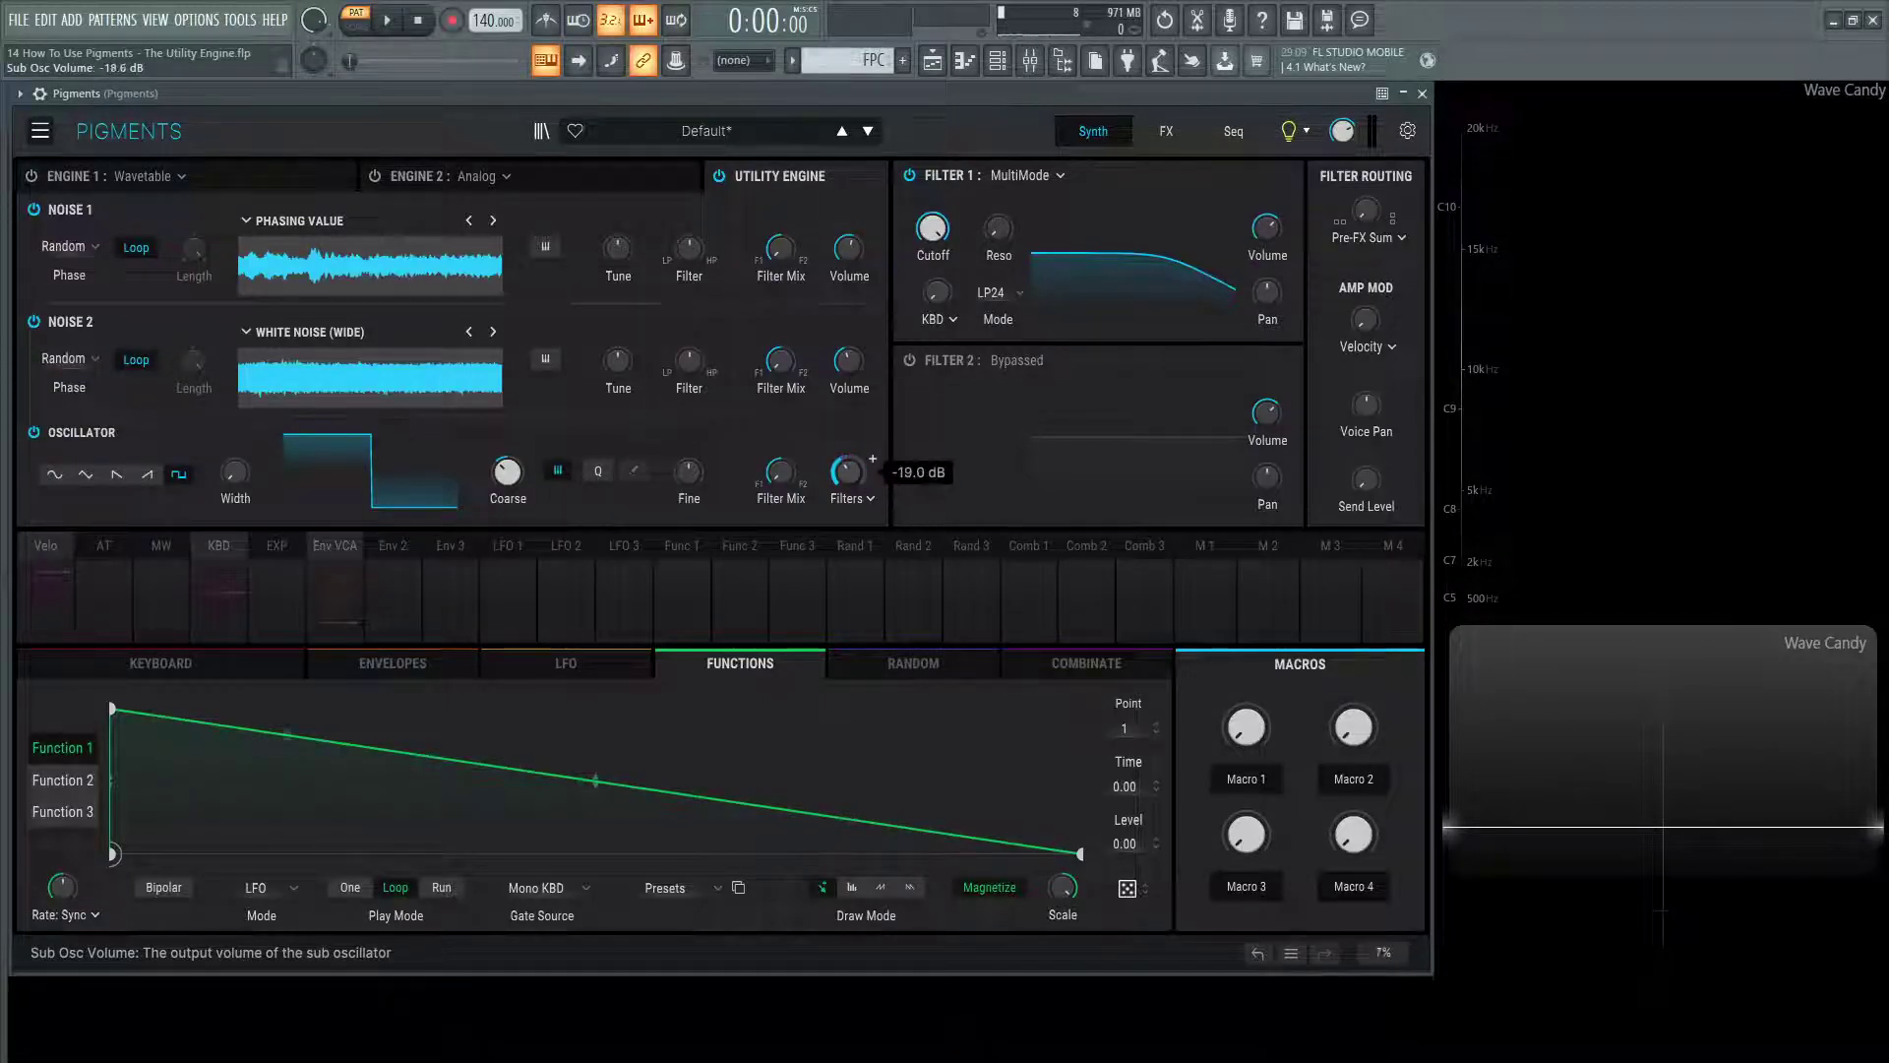
left_click_drag(848, 473, 848, 468)
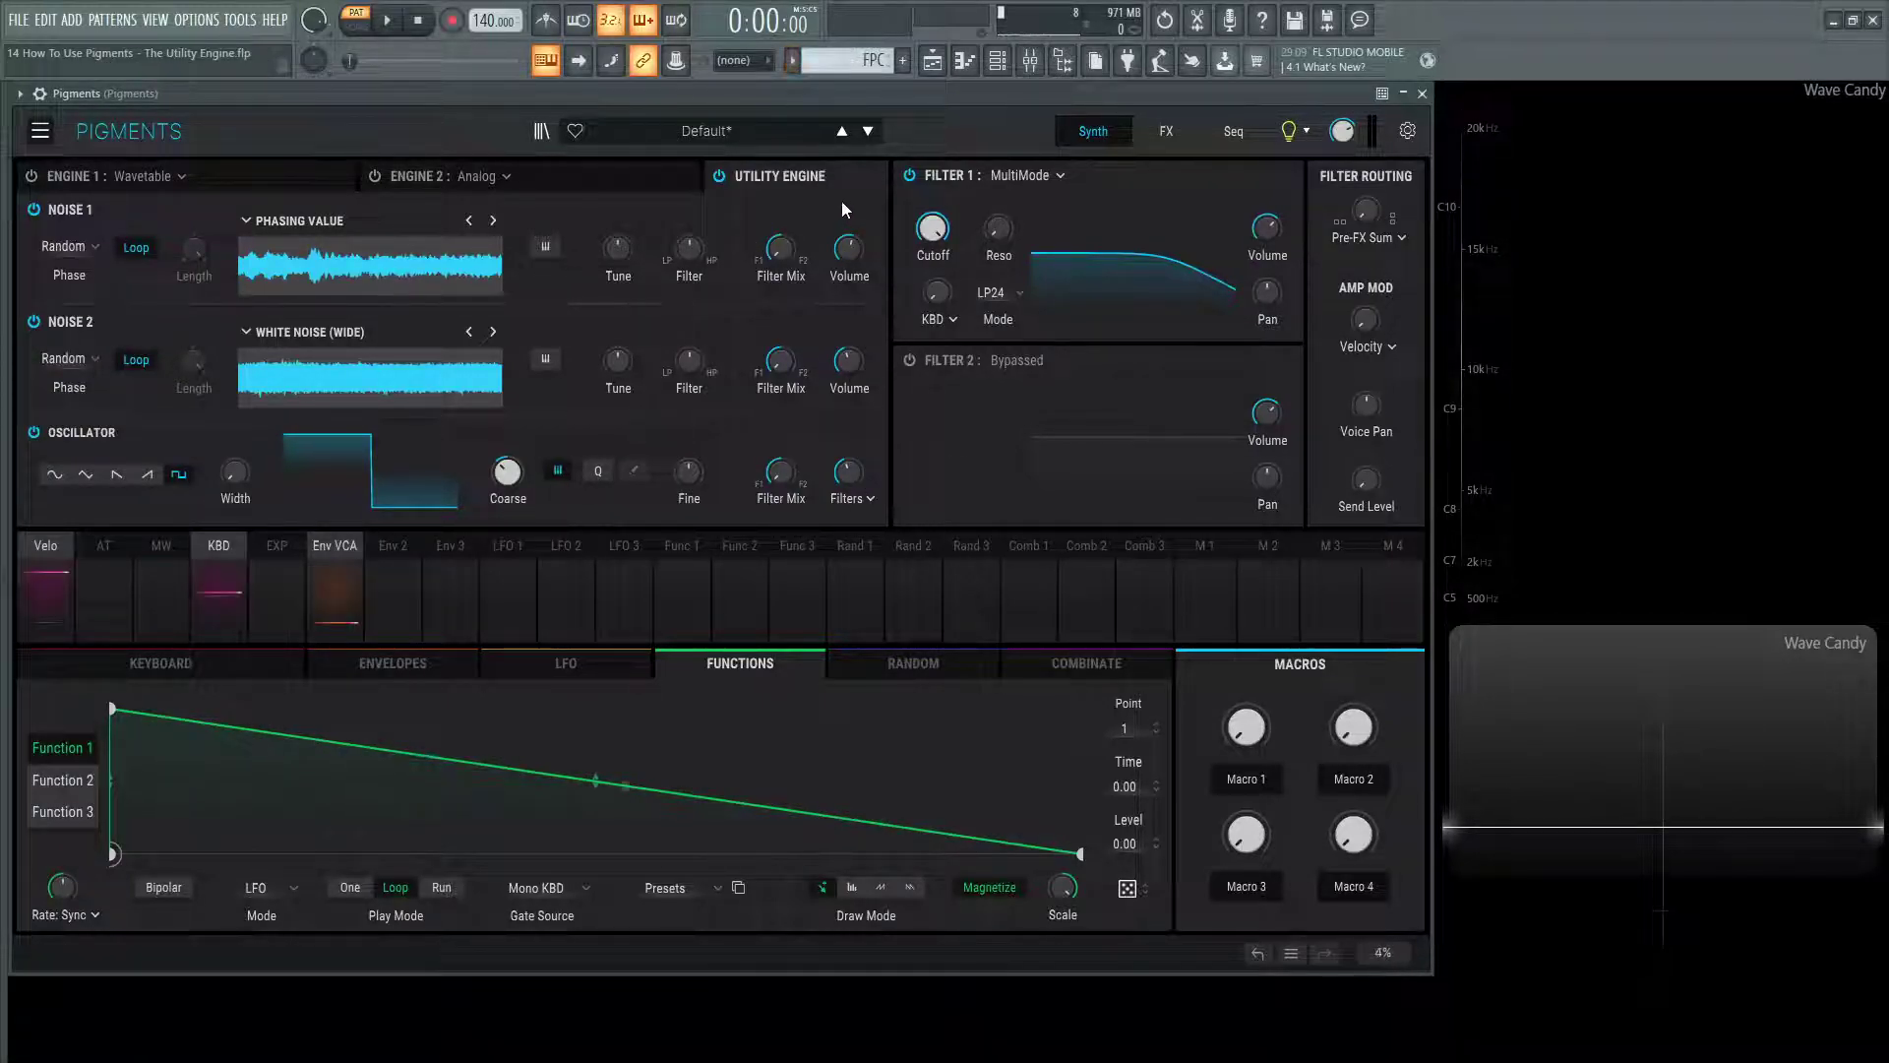
Review the oscillator's output routing choices and send it to Direct Out
mouse_move(853, 244)
left_click(748, 189)
left_click(855, 502)
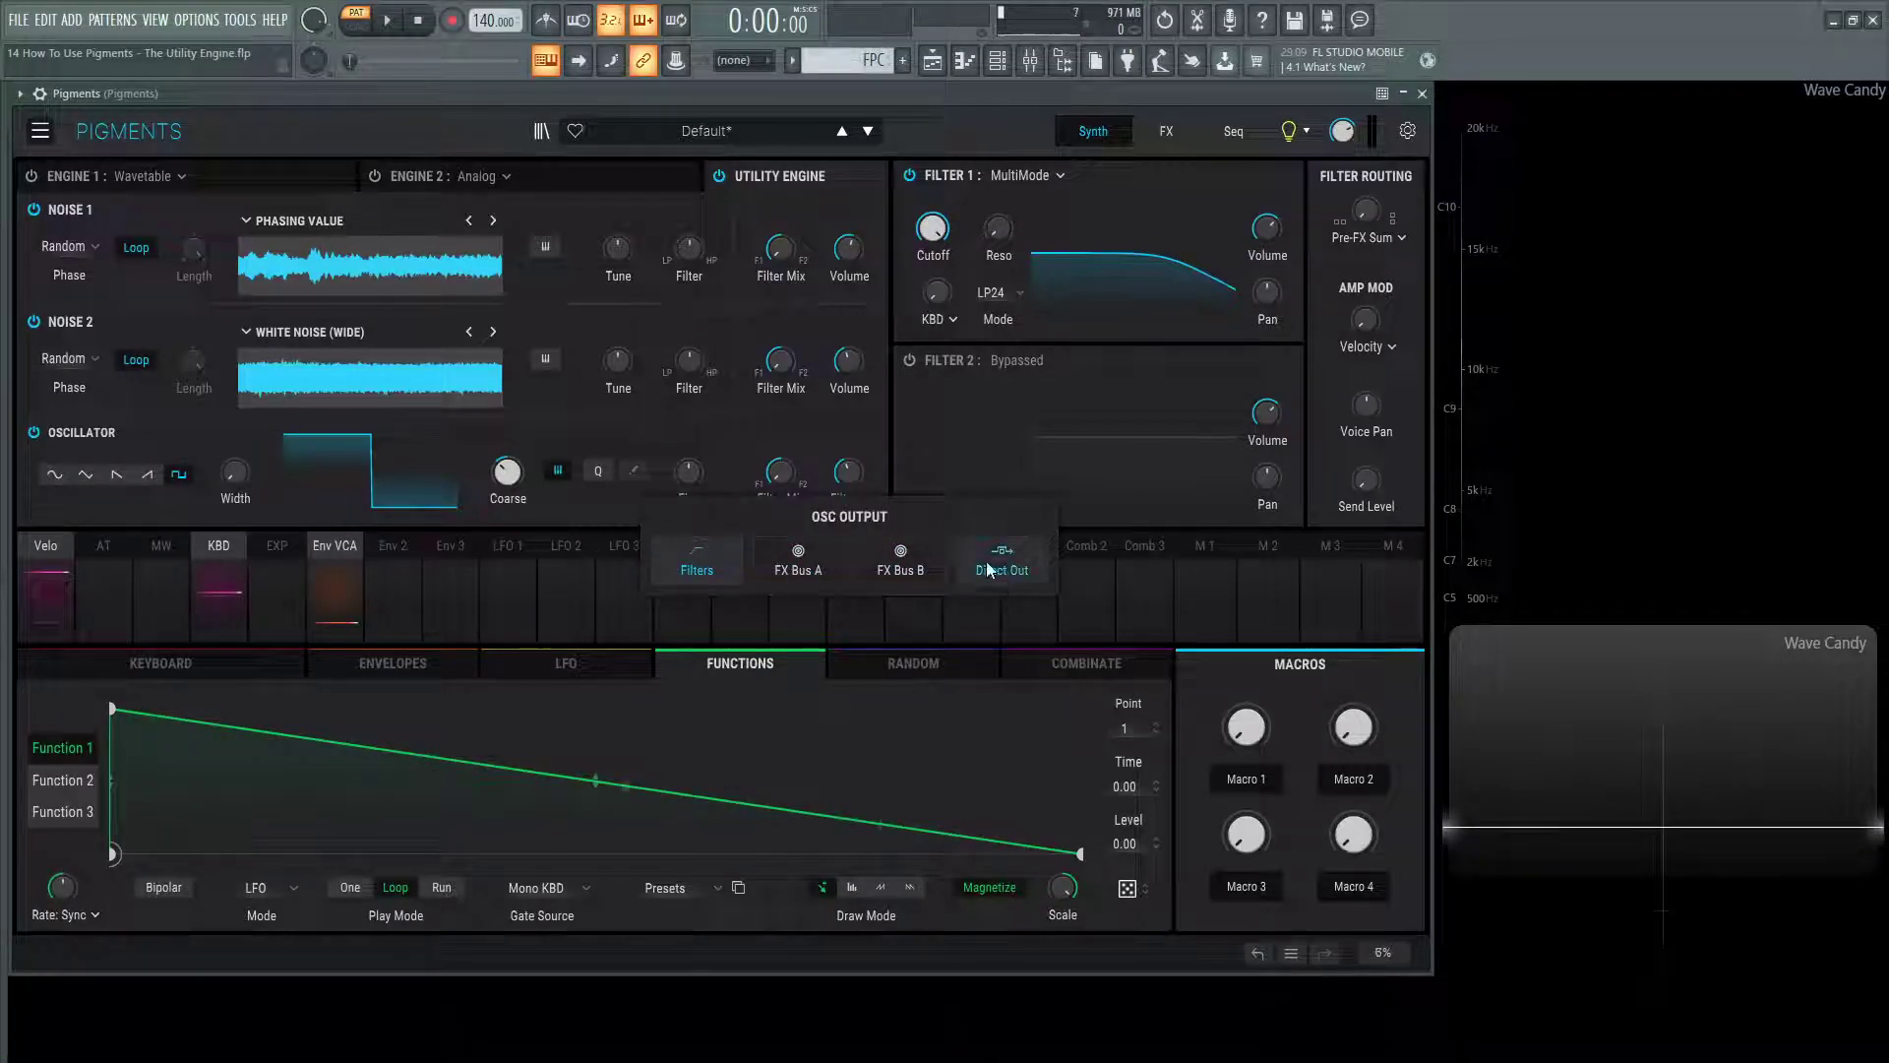
left_click(876, 445)
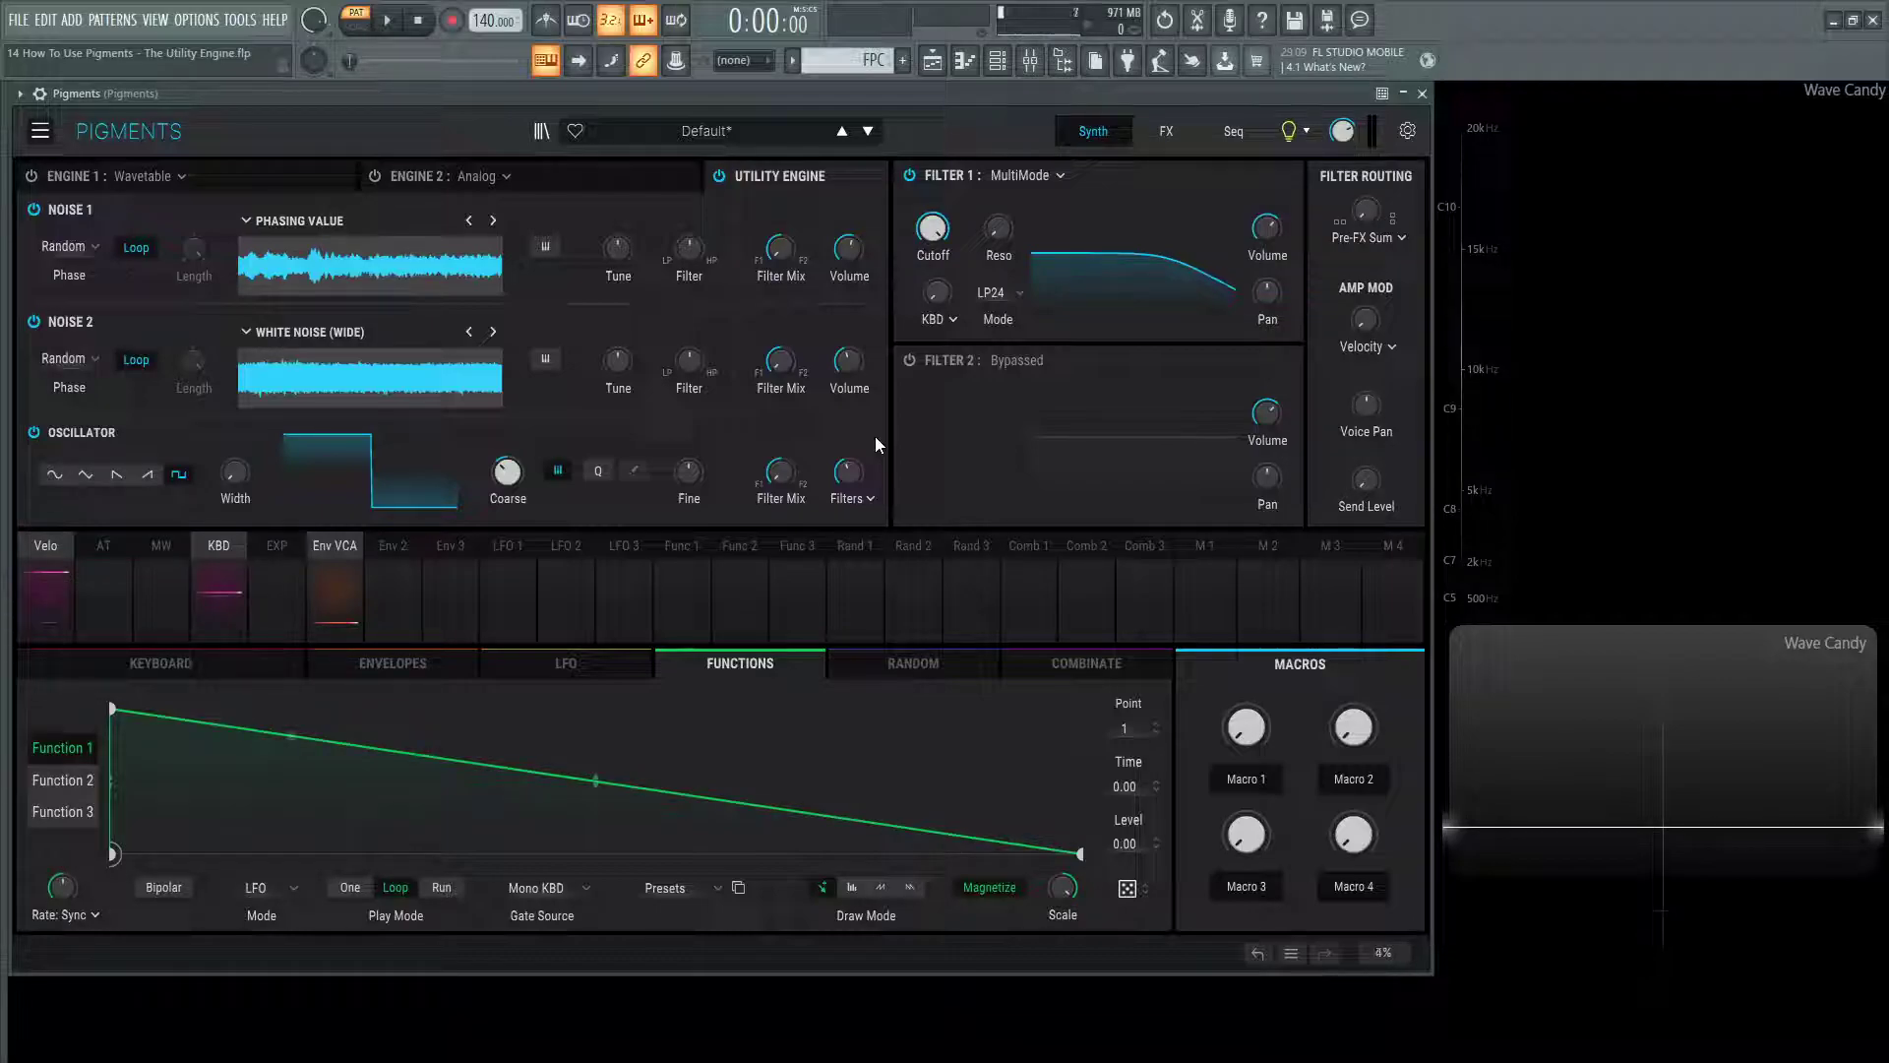
left_click(857, 500)
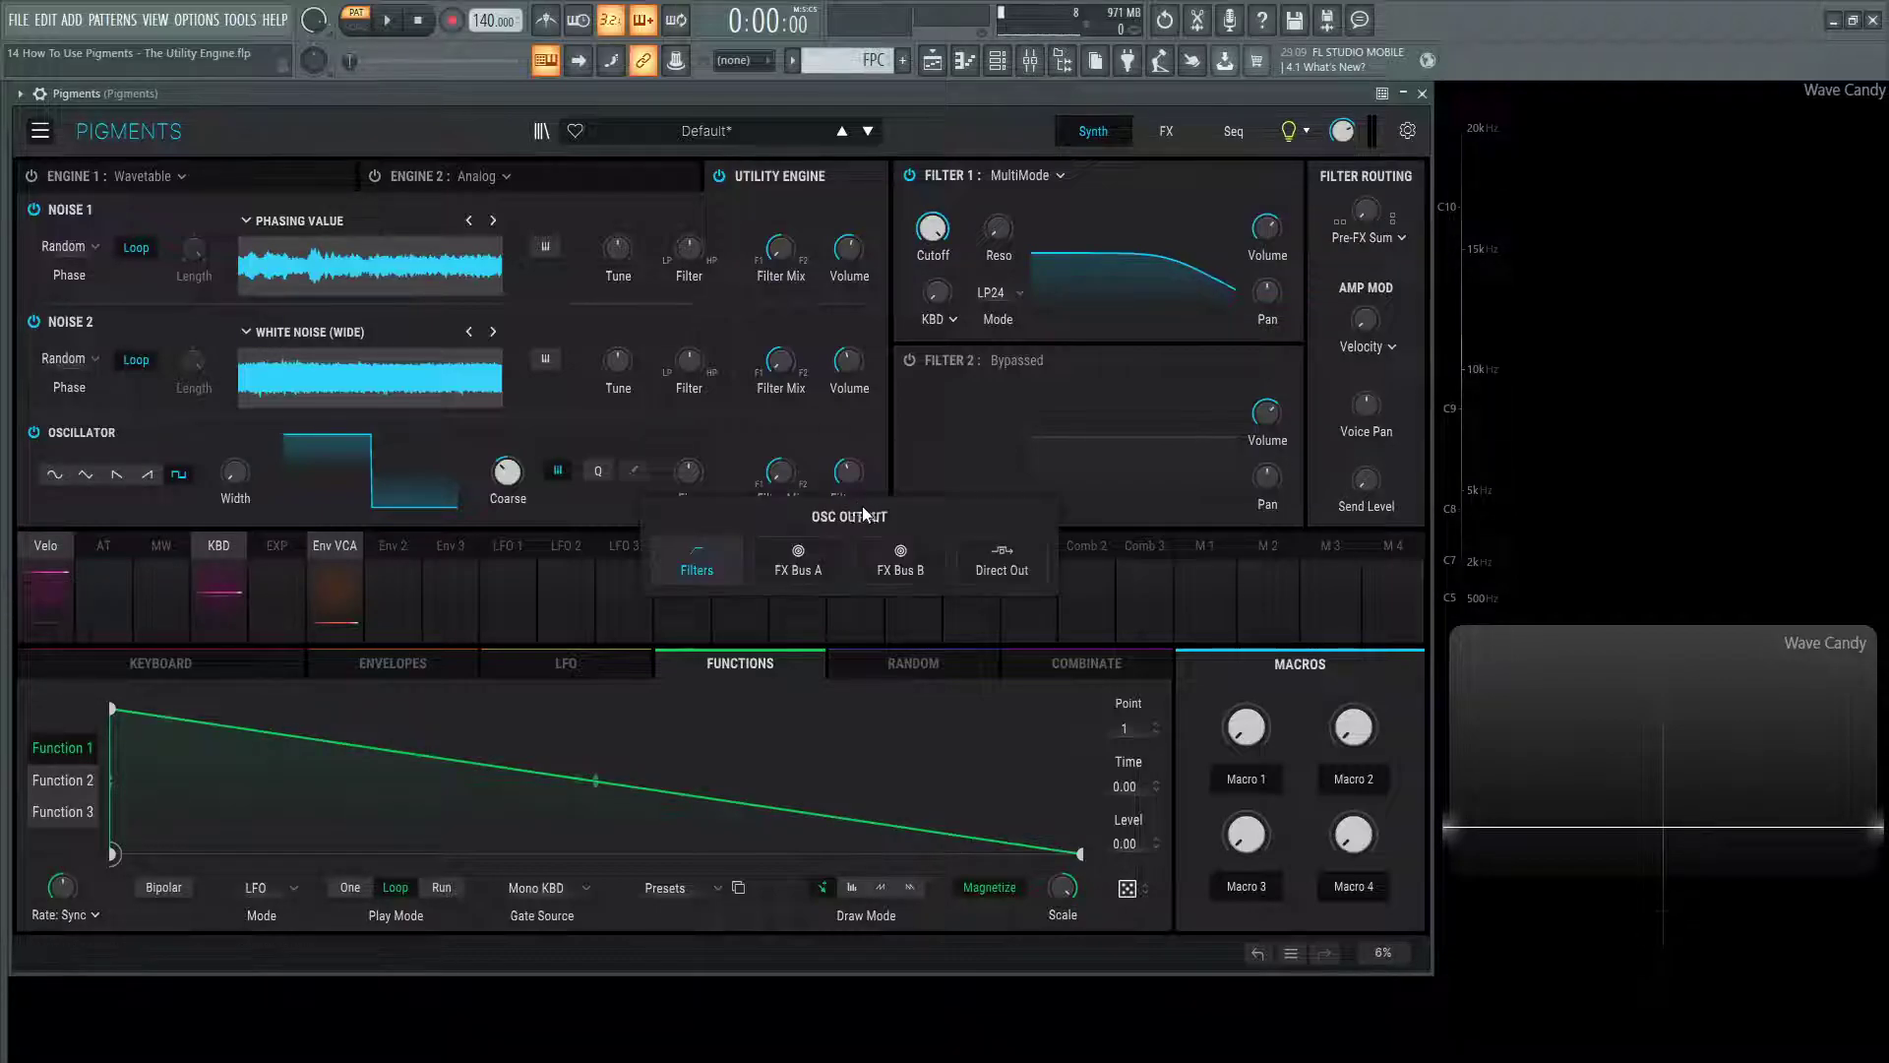
left_click(1019, 562)
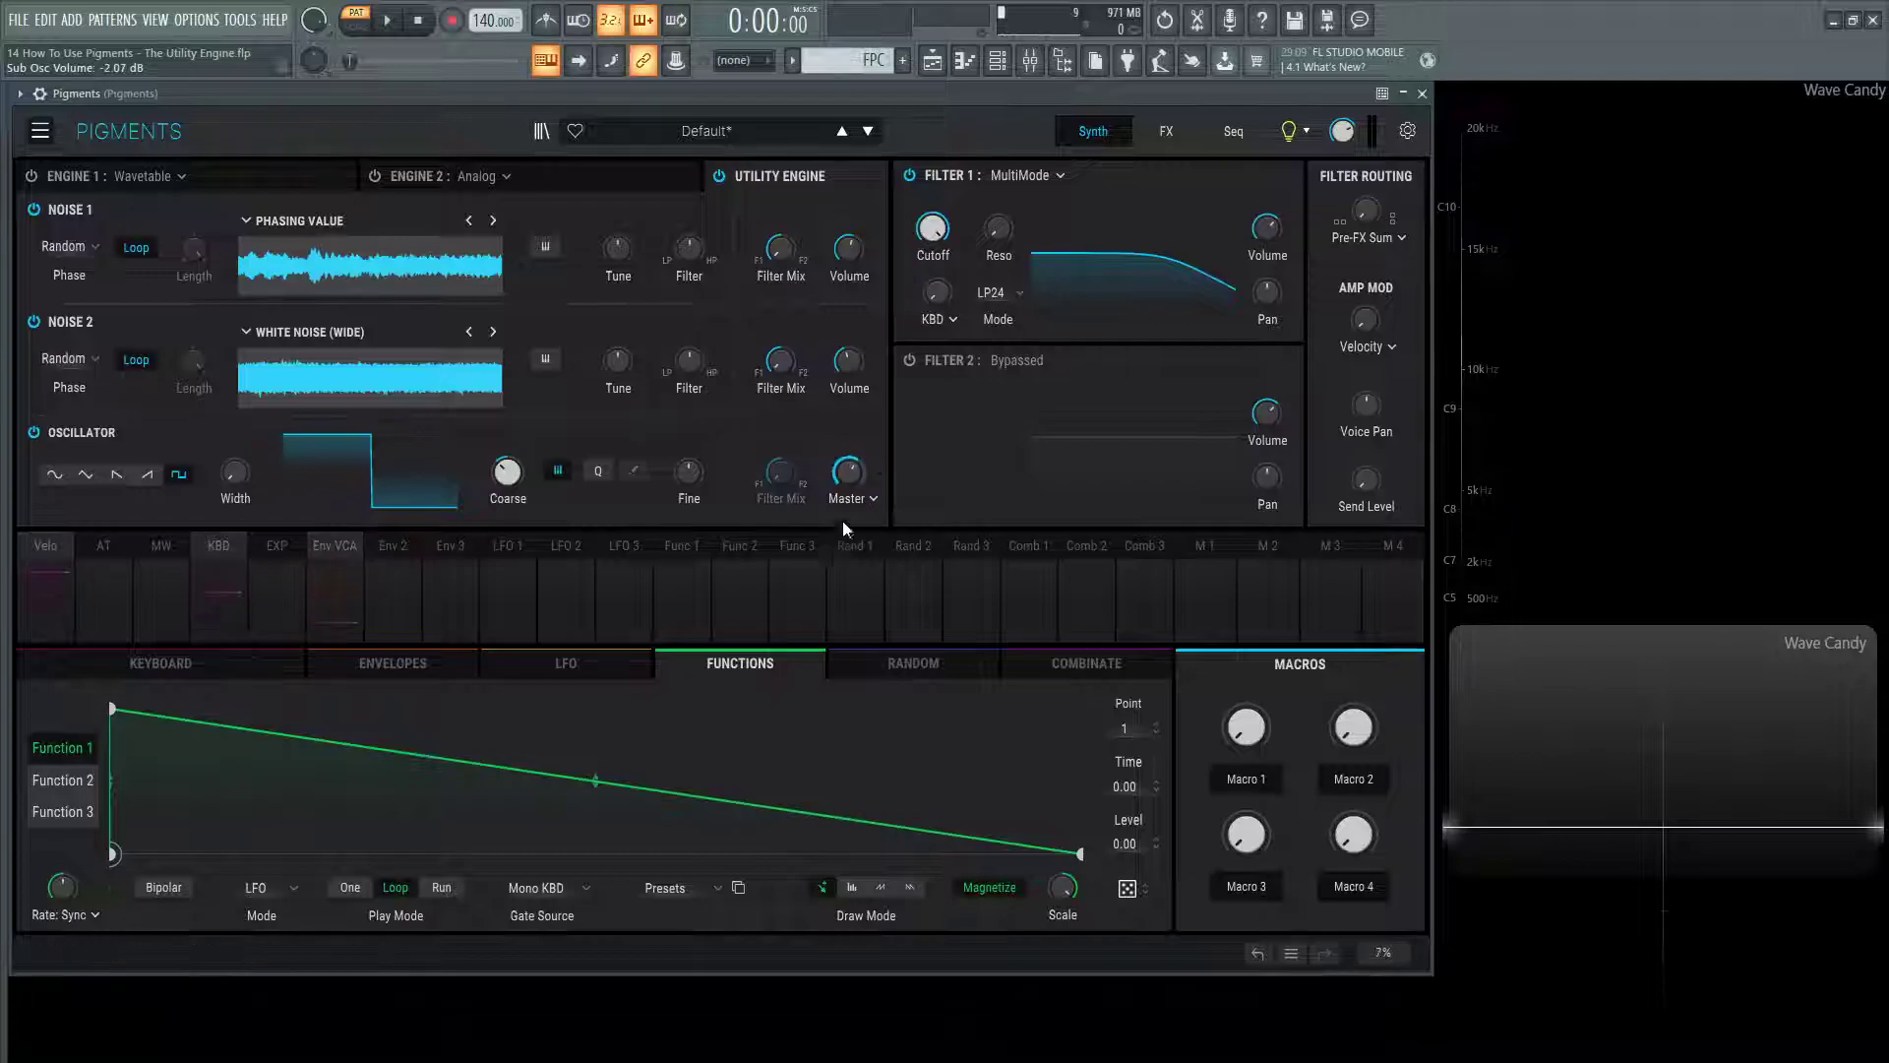